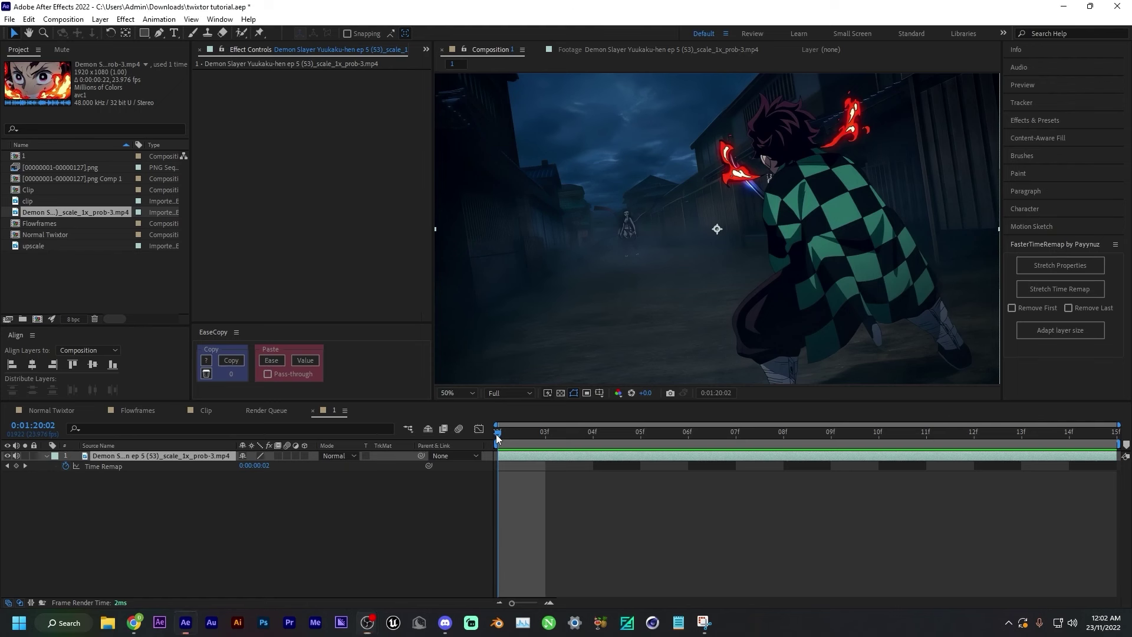
Step: Add Time Remap keyframes on every other frame of the Demon Slayer clip
{"action": "left_click", "coordinate": [57, 481]}
{"action": "left_click", "coordinate": [17, 466]}
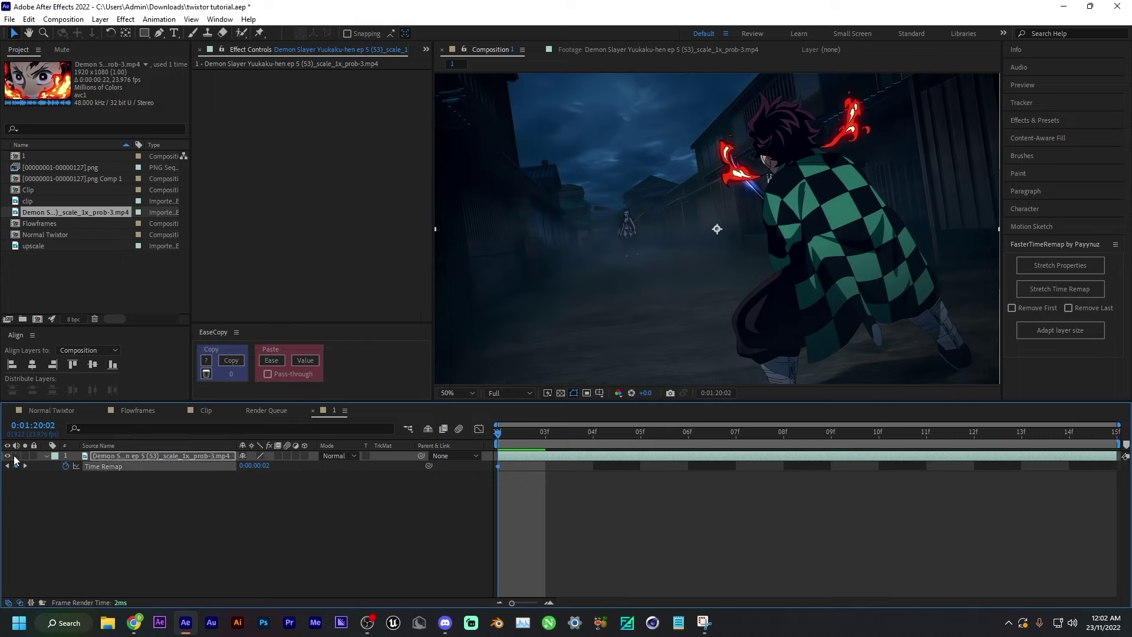
{"action": "key", "text": "Page_Down"}
{"action": "left_click", "coordinate": [16, 466]}
{"action": "key", "text": "Page_Down"}
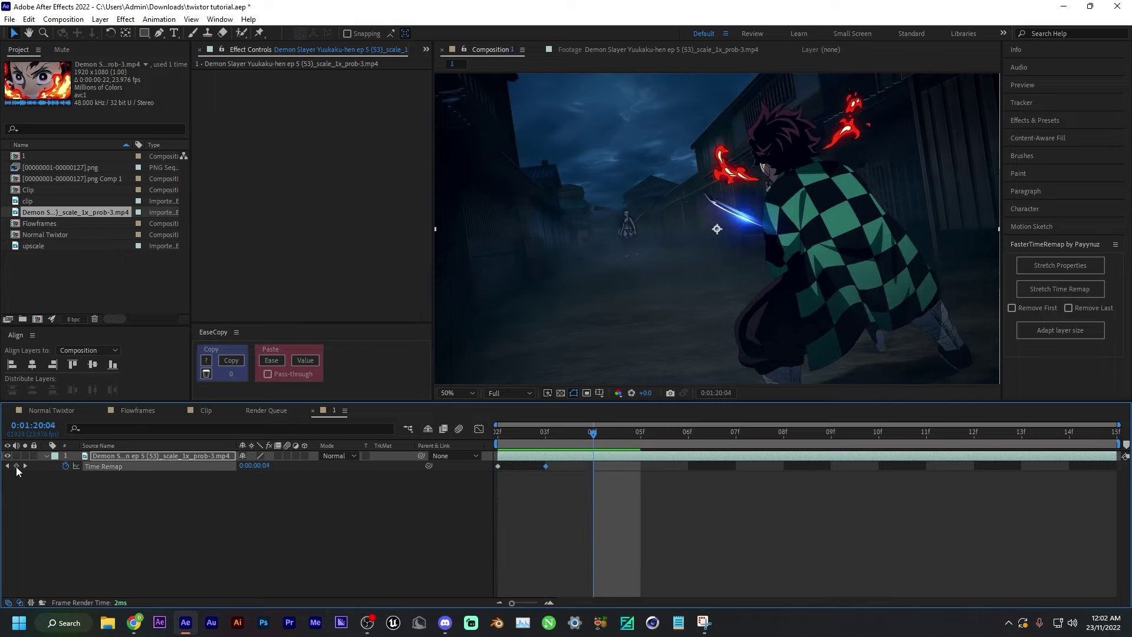
{"action": "key", "text": "Page_Down"}
{"action": "left_click", "coordinate": [16, 466]}
{"action": "key", "text": "Page_Down"}
{"action": "key", "text": "Page_Down"}
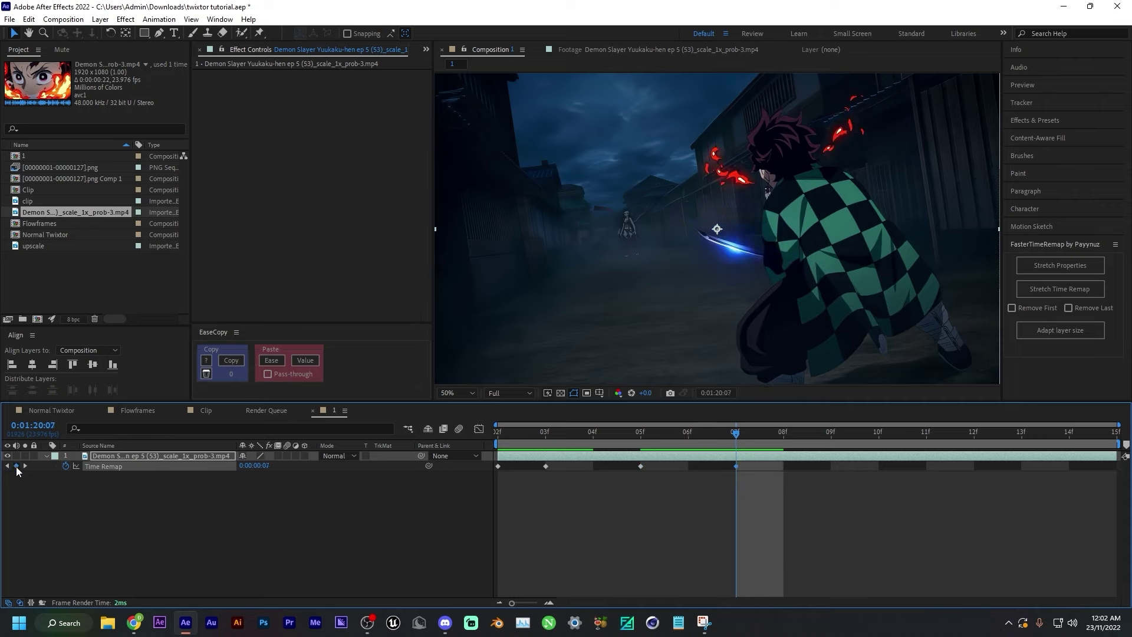
{"action": "left_click", "coordinate": [16, 466]}
{"action": "key", "text": "Page_Down"}
{"action": "key", "text": "Page_Down"}
{"action": "left_click", "coordinate": [16, 466]}
{"action": "key", "text": "Page_Down"}
{"action": "key", "text": "Page_Down"}
{"action": "left_click", "coordinate": [16, 466]}
{"action": "key", "text": "Page_Down"}
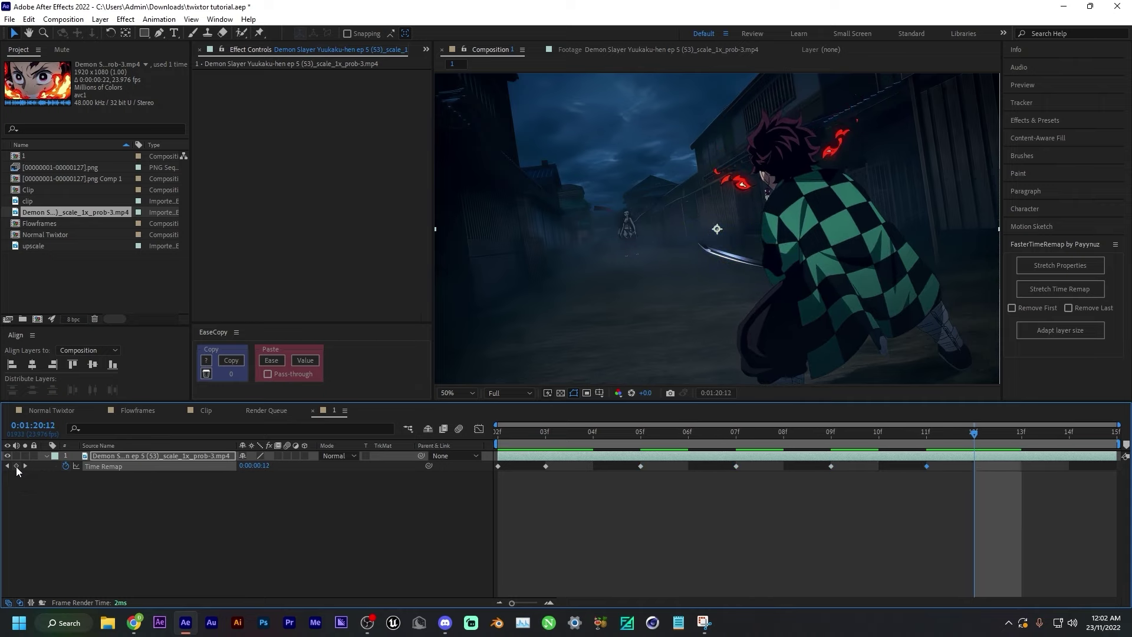
{"action": "key", "text": "Page_Down"}
{"action": "key", "text": "Page_Down"}
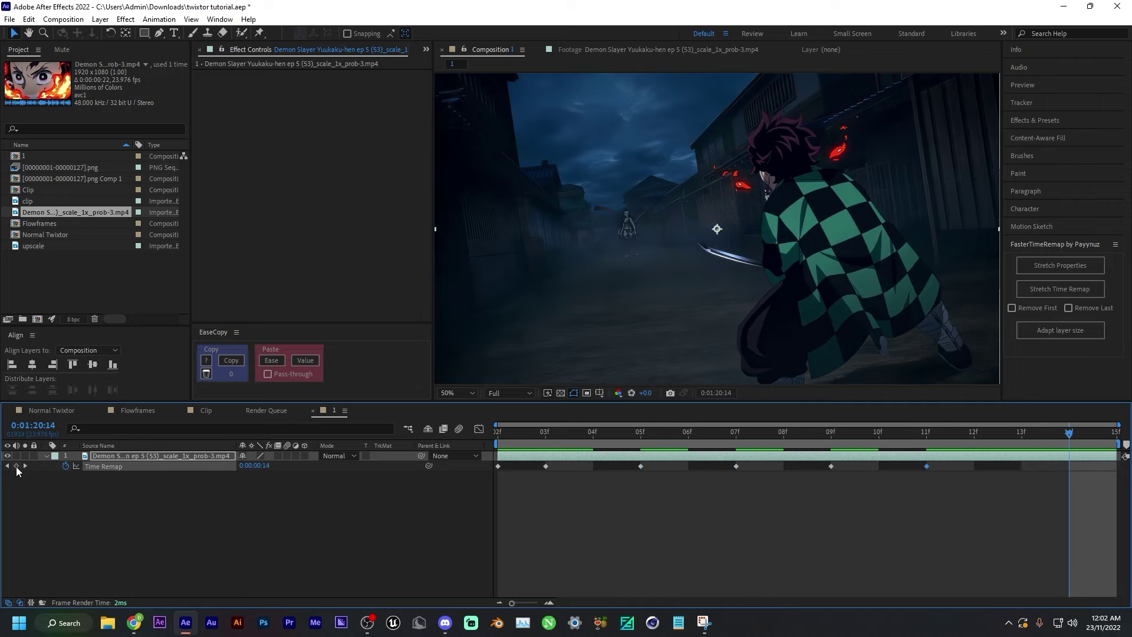
{"action": "key", "text": "Page_Down"}
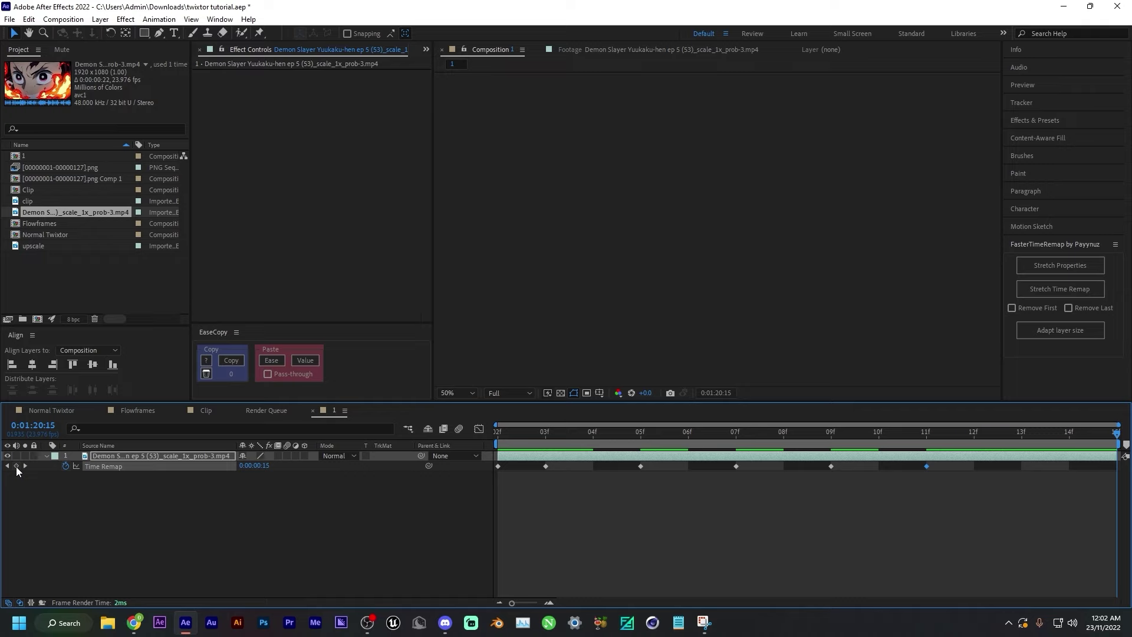
Step: Select all Time Remap keyframes and respace them one frame apart with Stretch Time Remap
{"action": "left_click", "coordinate": [103, 466]}
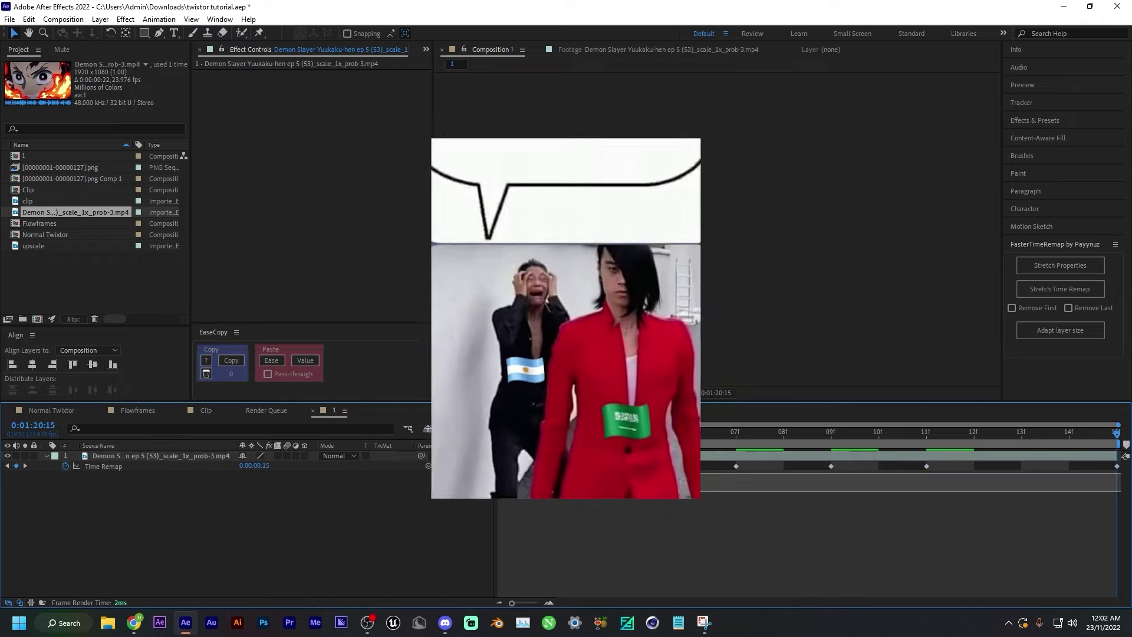
{"action": "left_click", "coordinate": [1060, 287]}
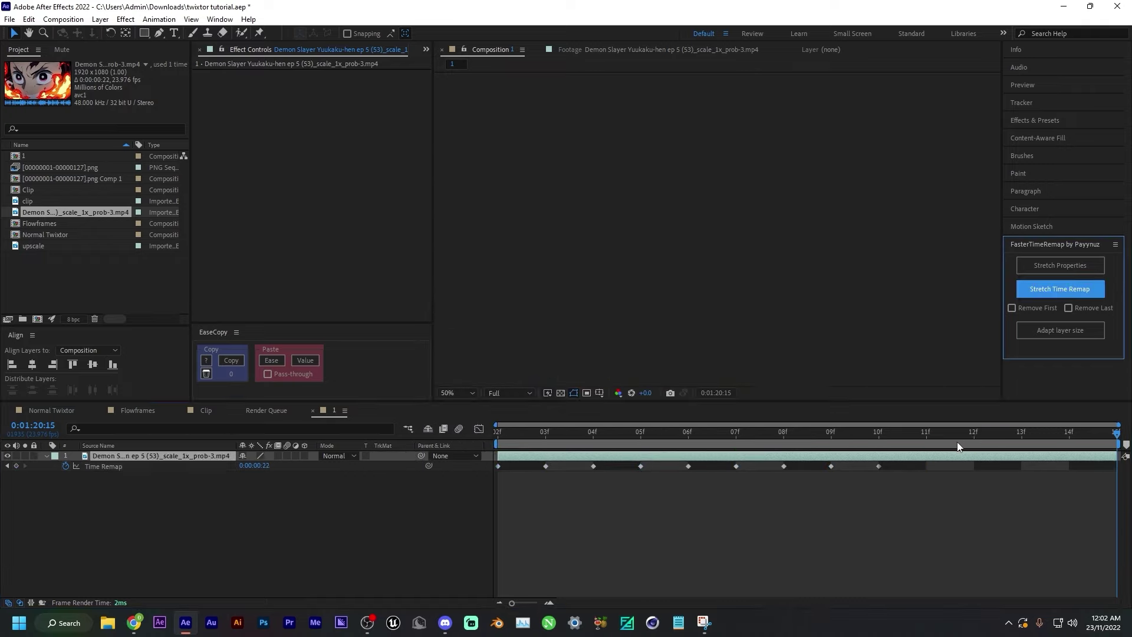
{"action": "left_click", "coordinate": [841, 431]}
Step: End the work area at 10f, then switch to and preview the Normal Twixtor composition
{"action": "key", "text": "n"}
{"action": "right_click", "coordinate": [850, 441]}
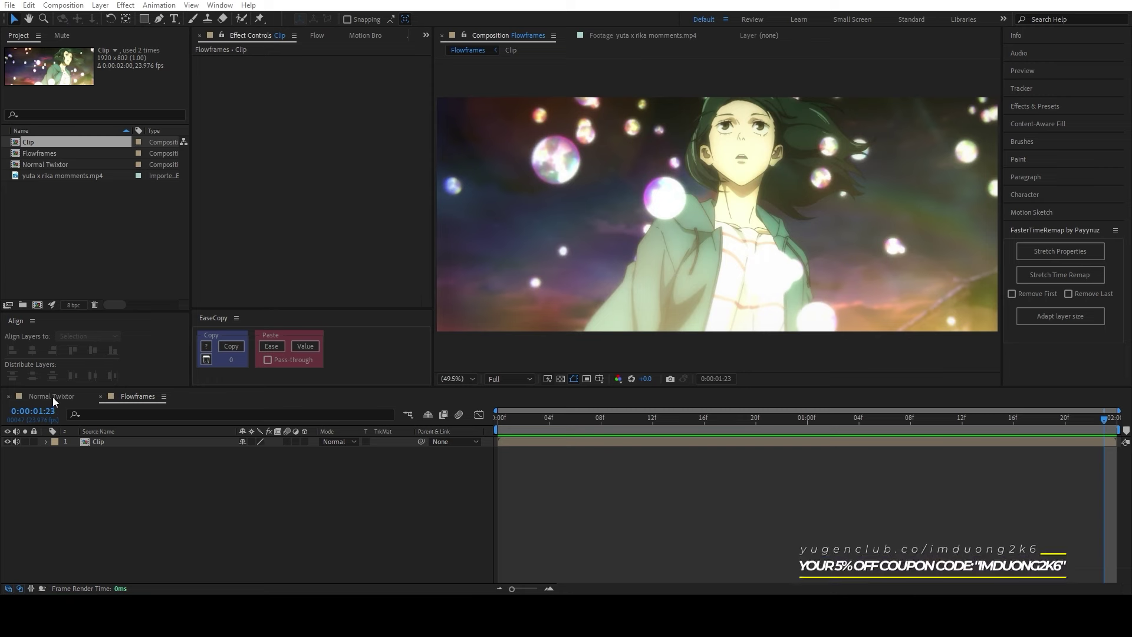
{"action": "left_click", "coordinate": [53, 396]}
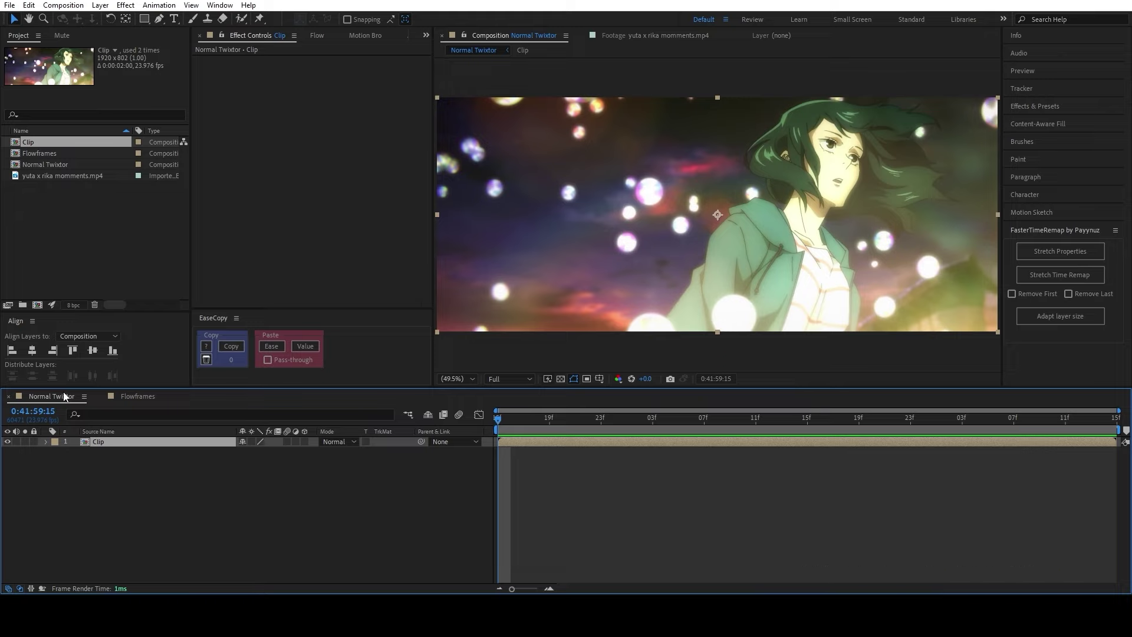
{"action": "key", "text": "space"}
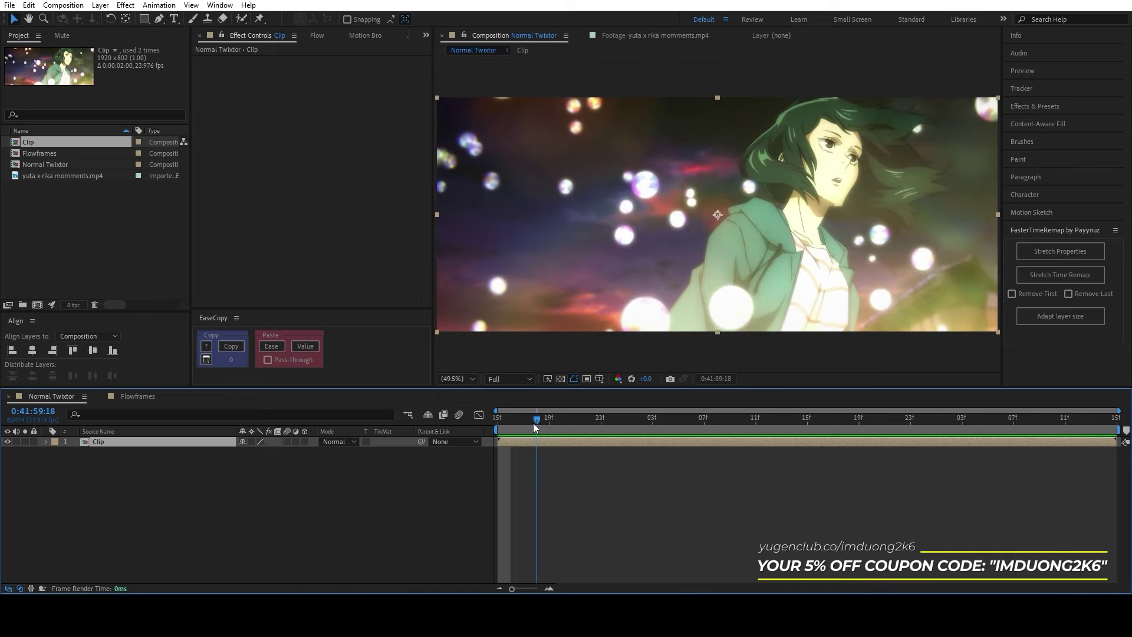
{"action": "left_click_drag", "start_coordinate": [531, 422], "coordinate": [486, 423]}
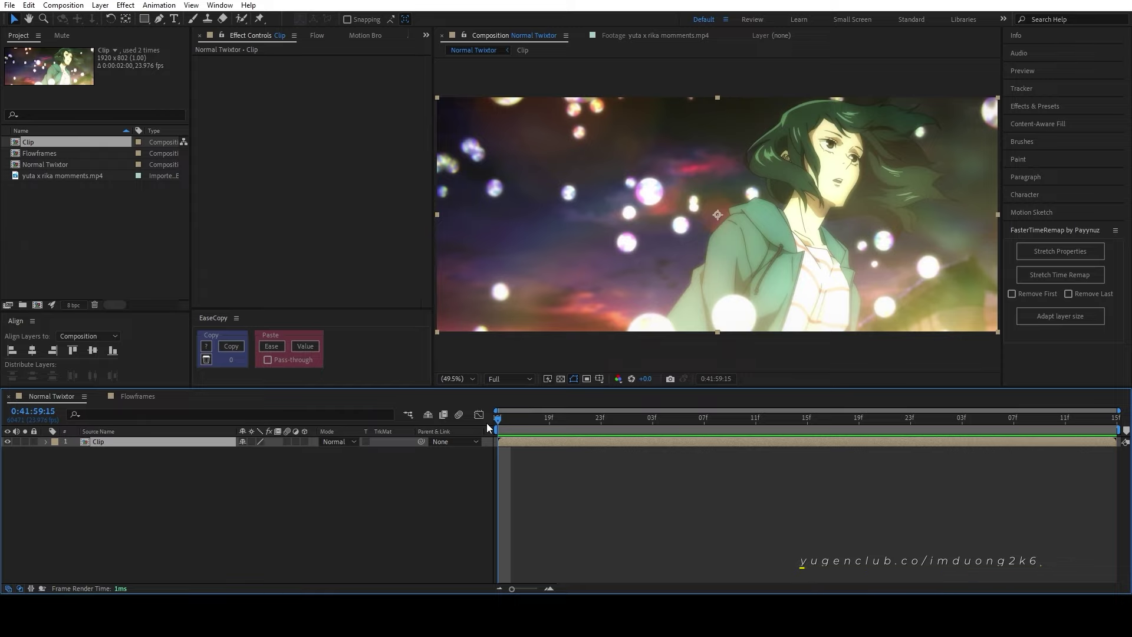
Step: Enable Time Remap on the Clip layer, step through a few frames, then remove it
{"action": "key", "text": "ctrl+alt+t"}
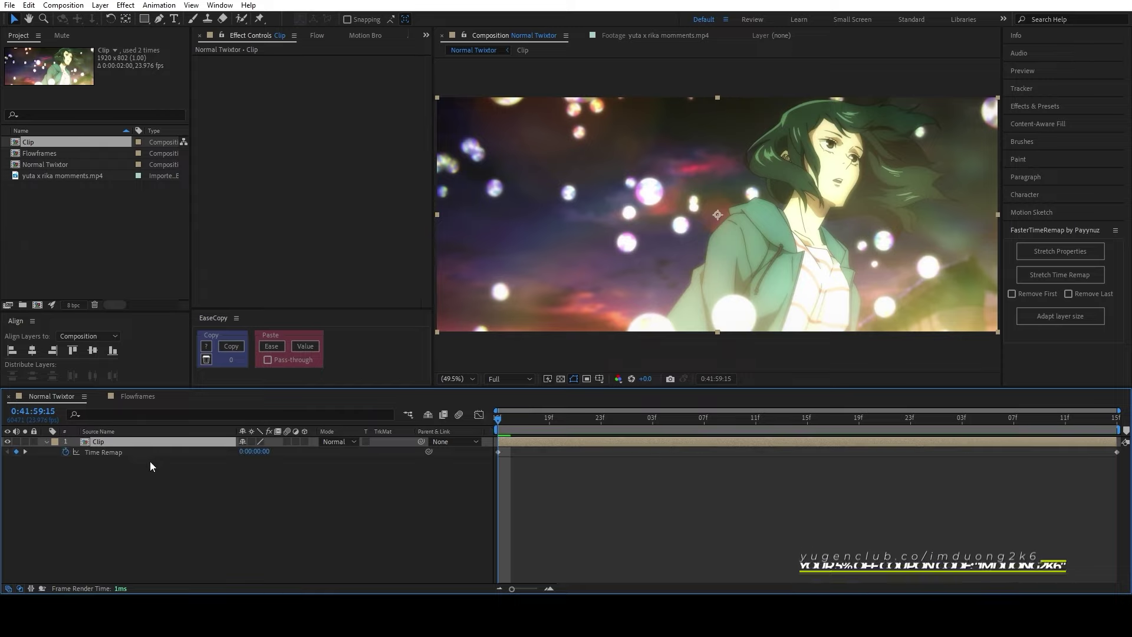
{"action": "key", "text": "Page_Up"}
{"action": "key", "text": "space"}
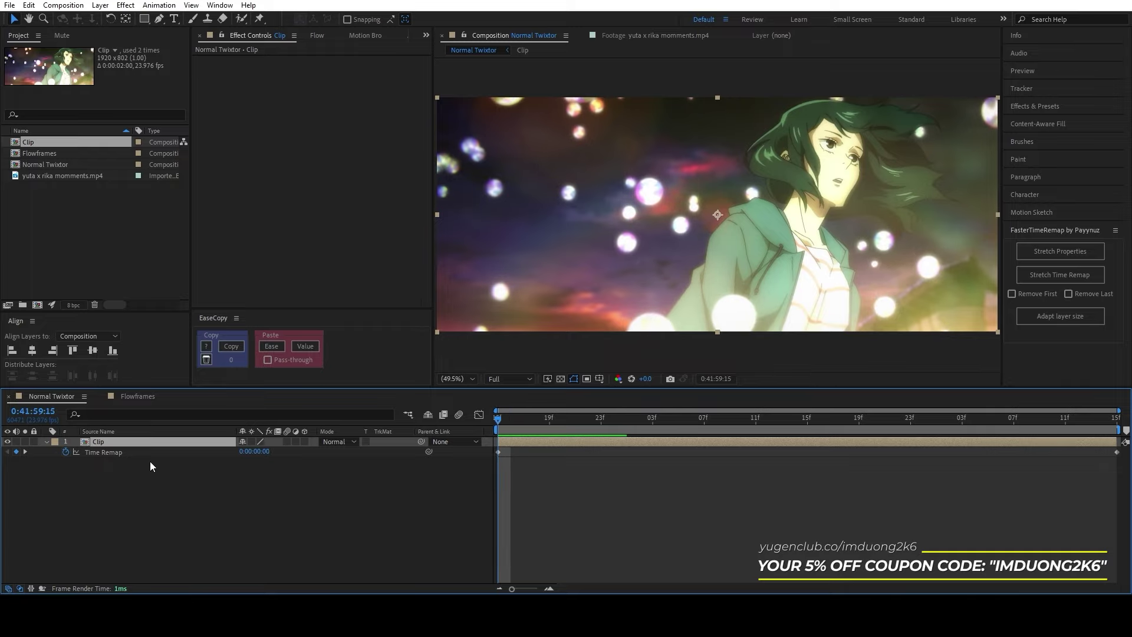
{"action": "key", "text": "Page_Down"}
{"action": "key", "text": "Page_Down"}
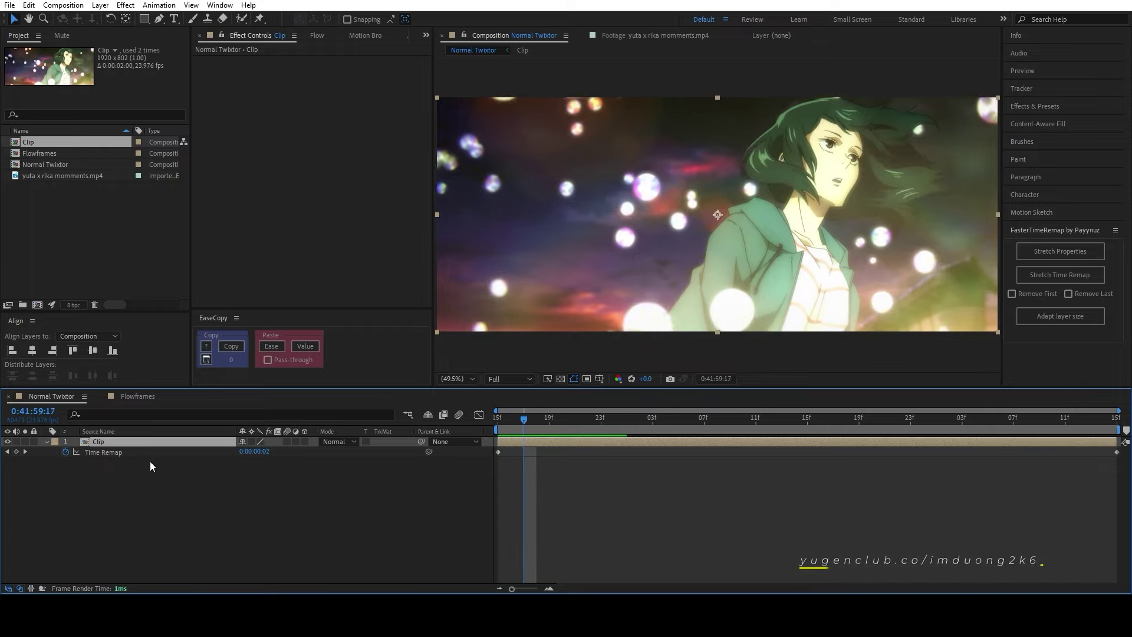
{"action": "key", "text": "Page_Down"}
{"action": "key", "text": "Page_Down"}
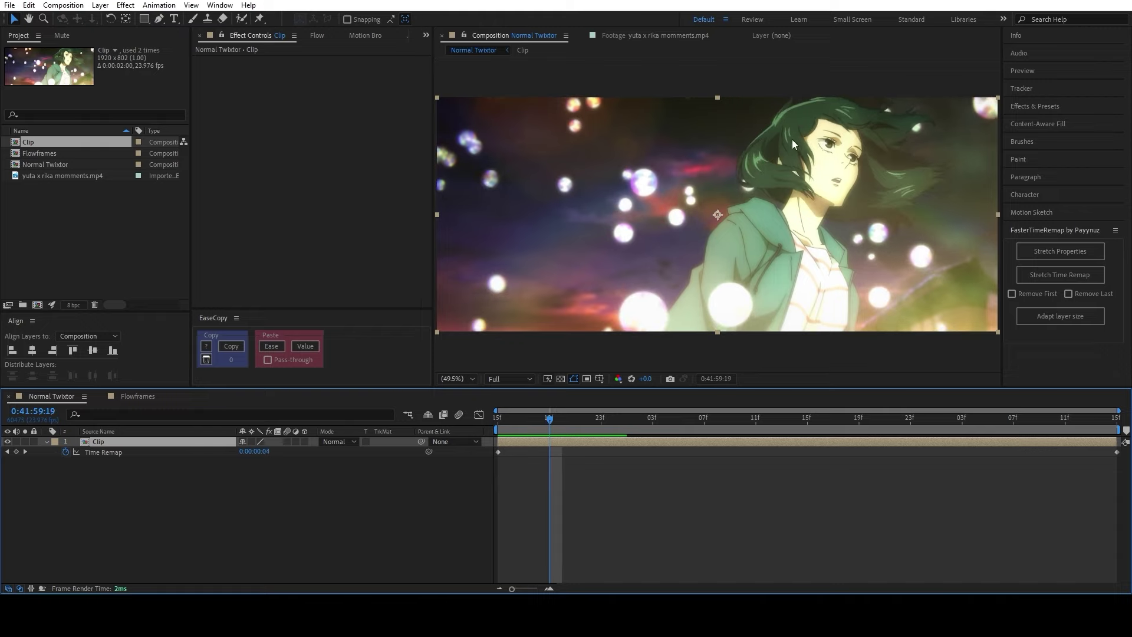
{"action": "key", "text": "Page_Down"}
{"action": "key", "text": "Page_Down"}
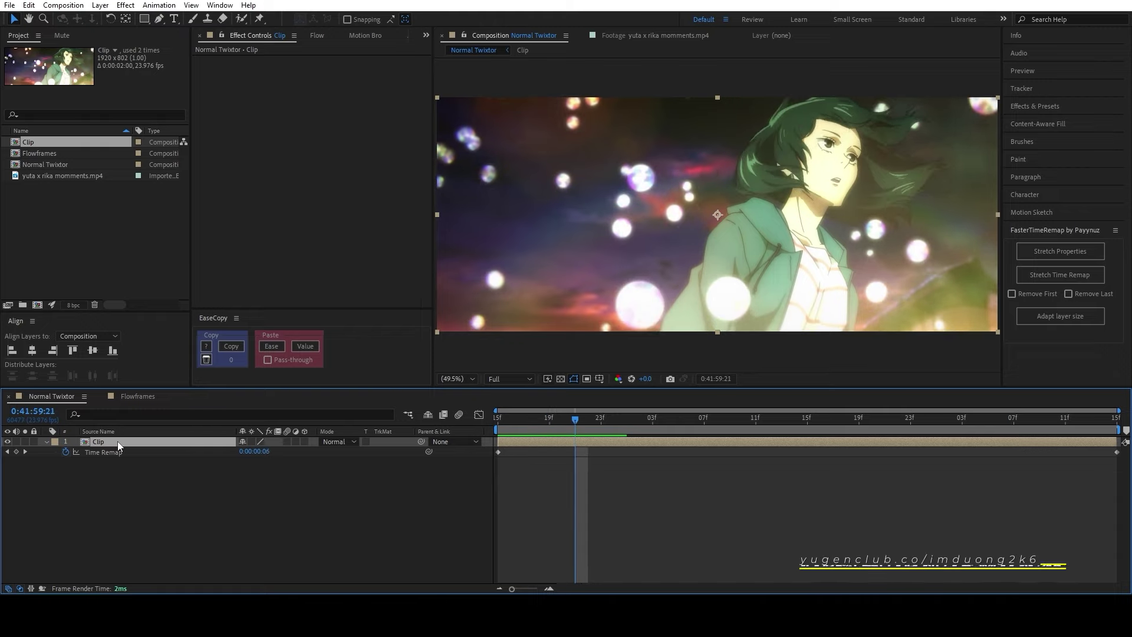
{"action": "key", "text": "u"}
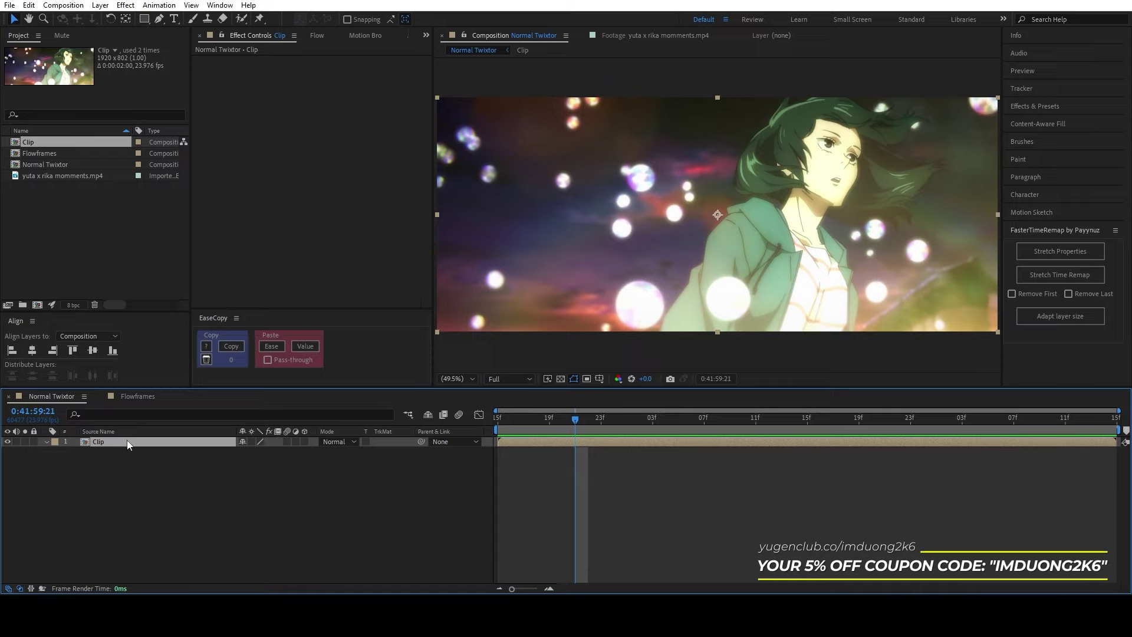
Step: Time-stretch the Clip layer to 50% and preview it
{"action": "right_click", "coordinate": [575, 435]}
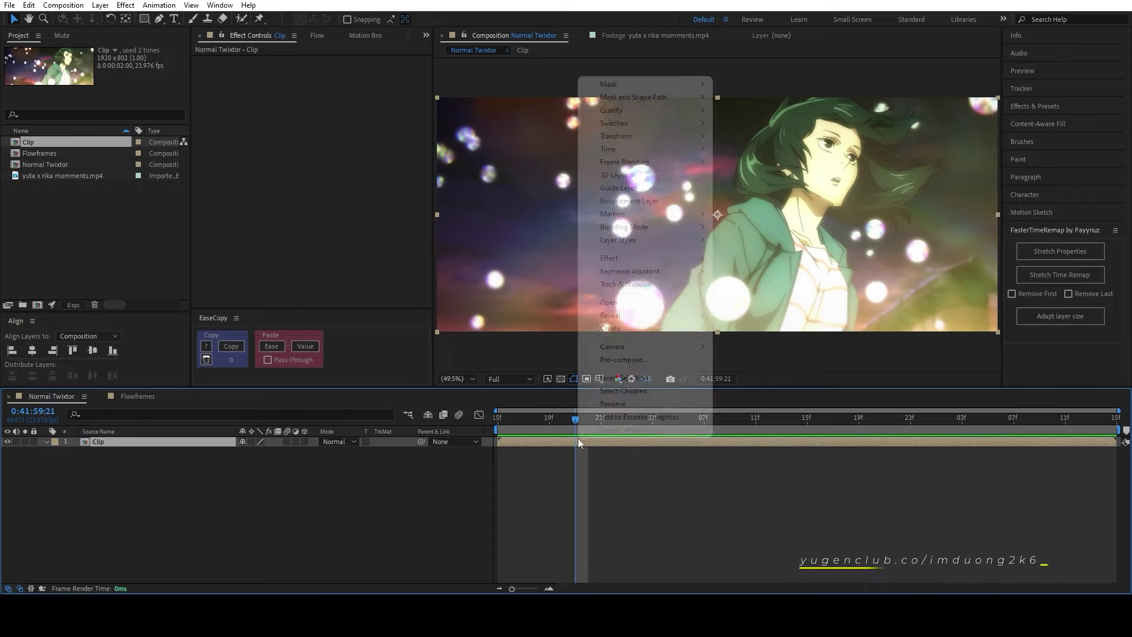
{"action": "mouse_move", "coordinate": [678, 149]}
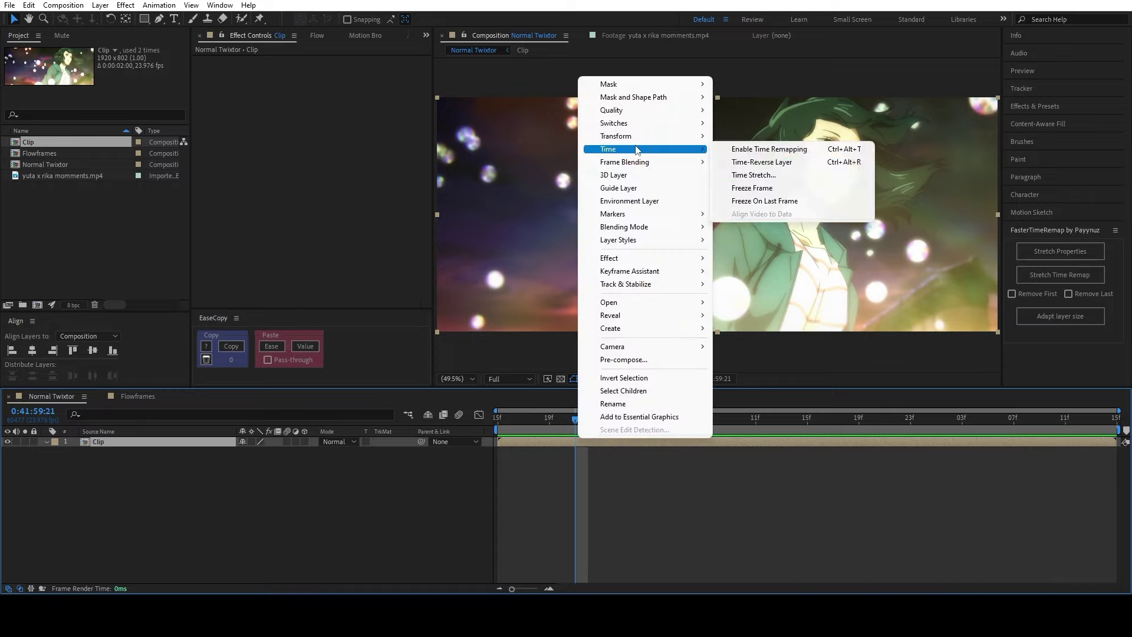
{"action": "left_click", "coordinate": [761, 175]}
{"action": "type", "text": "50"}
{"action": "key", "text": "Return"}
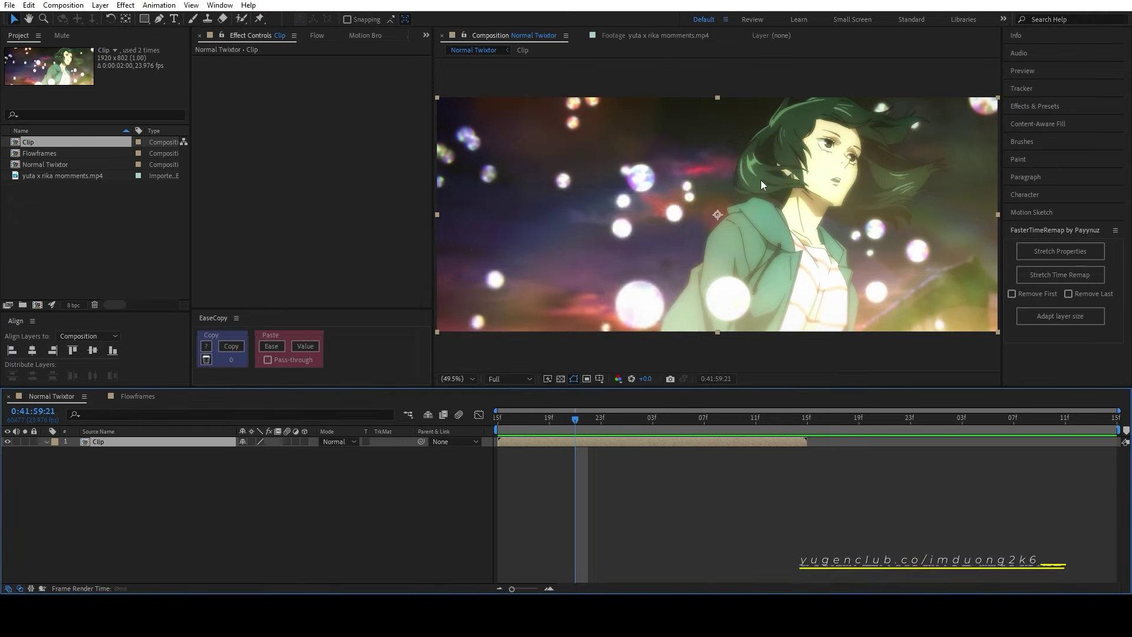
{"action": "key", "text": "space"}
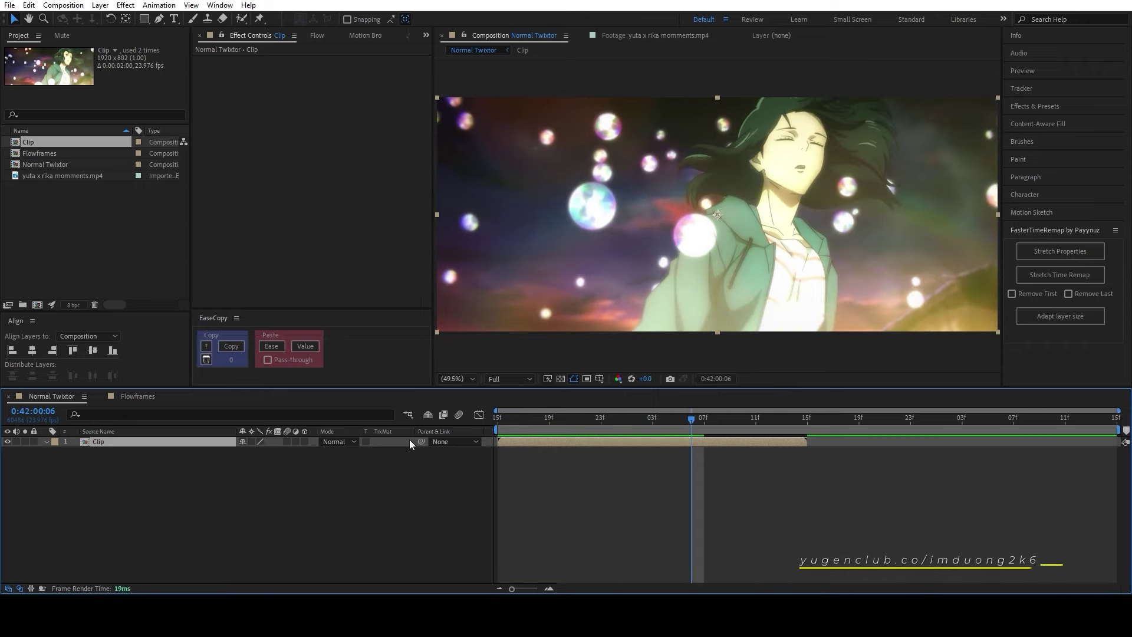
Step: Pre-compose the Clip layer into Clip Comp 1
{"action": "key", "text": "ctrl+shift+c"}
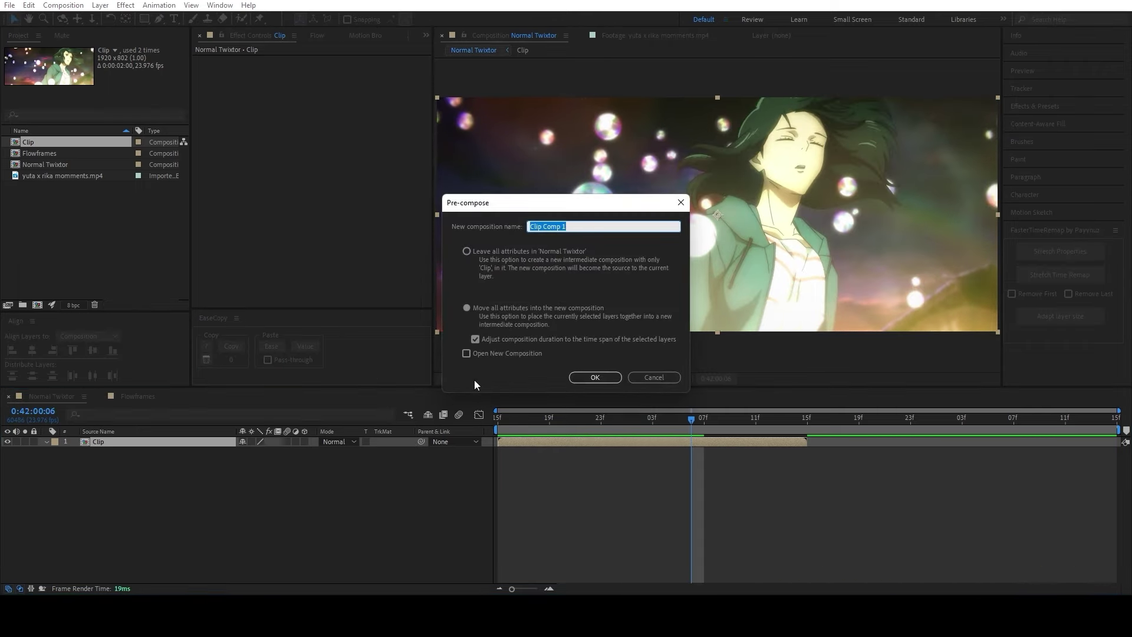
{"action": "left_click", "coordinate": [586, 378]}
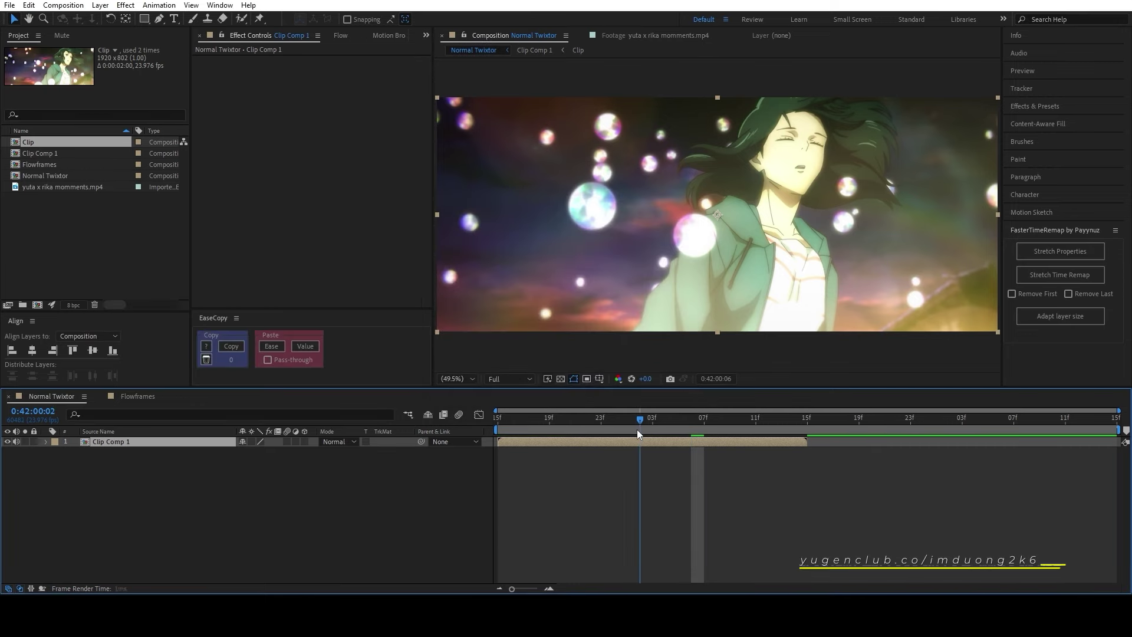
{"action": "key", "text": "space"}
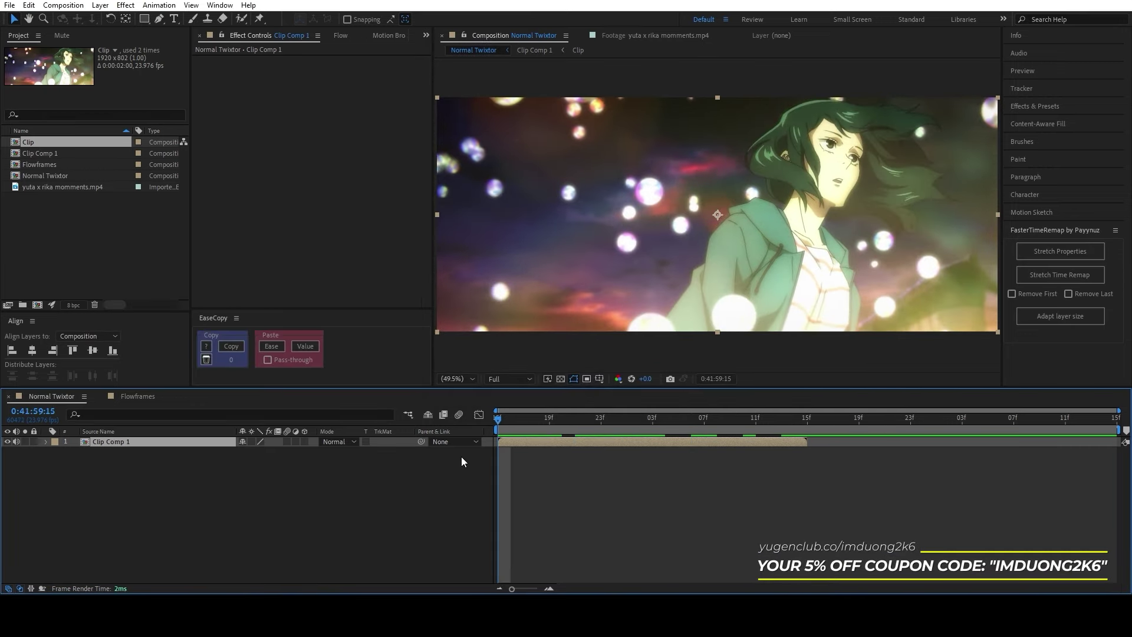
{"action": "key", "text": "ctrl+z"}
{"action": "key", "text": "ctrl+shift+c"}
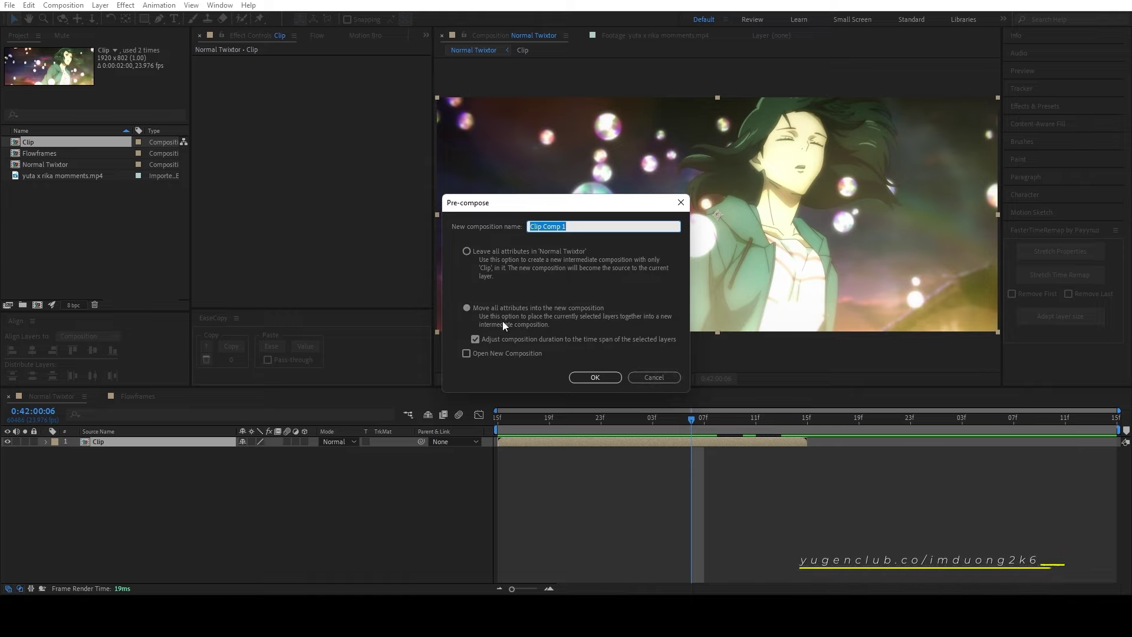
{"action": "left_click", "coordinate": [594, 377]}
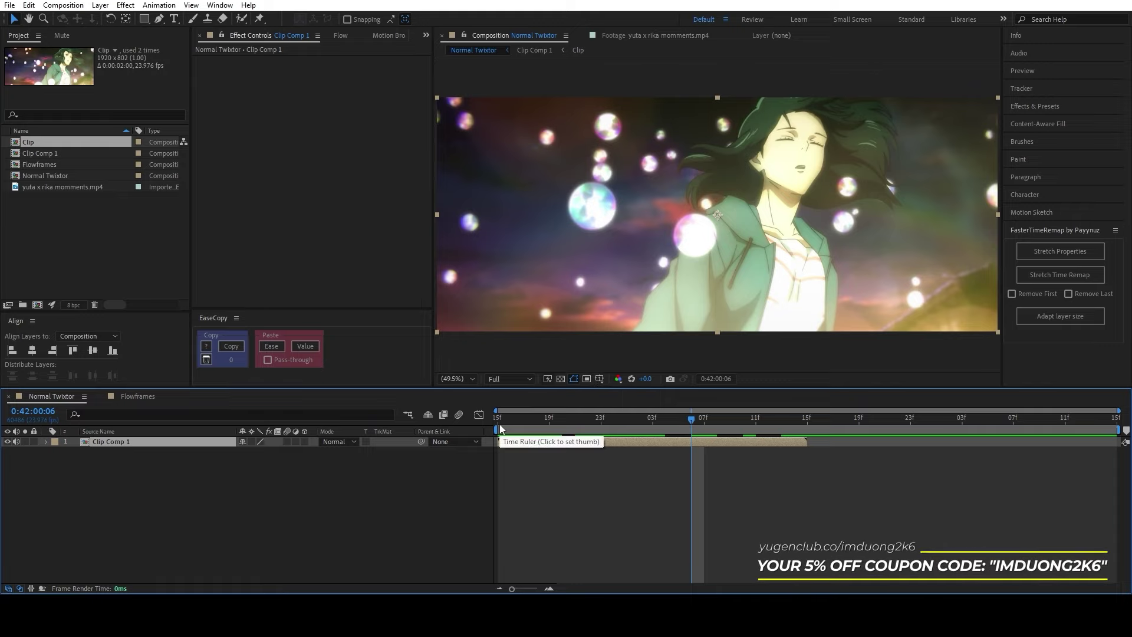
Step: Enable Time Remap on Clip Comp 1 and pre-compose it into Clip Comp 2
{"action": "key", "text": "ctrl+alt+t"}
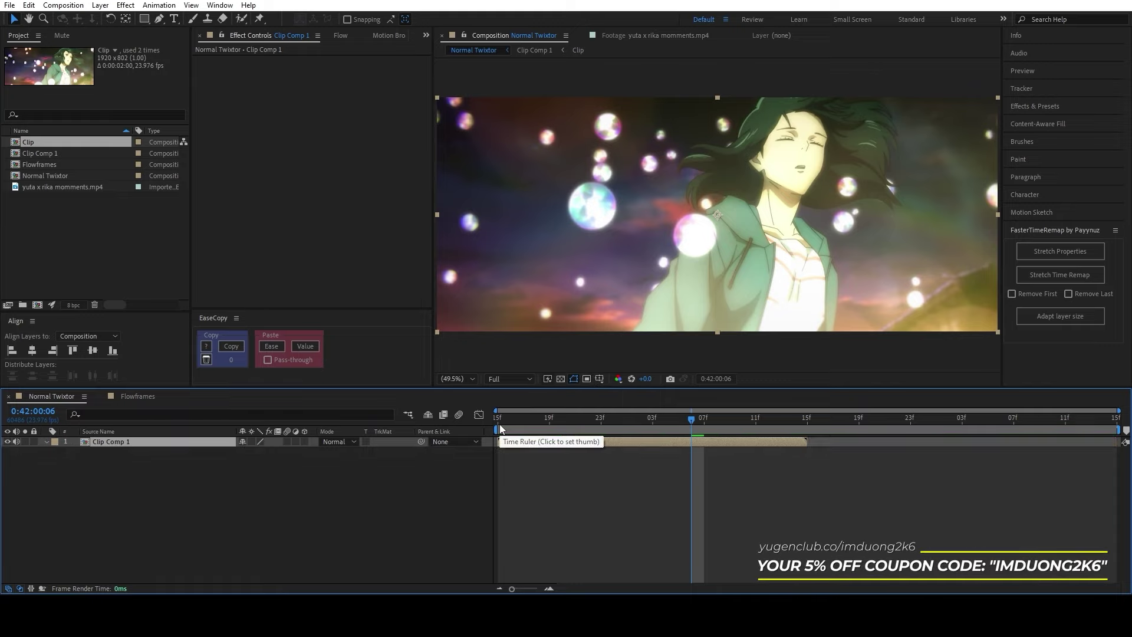
{"action": "key", "text": "ctrl+shift+c"}
{"action": "key", "text": "Return"}
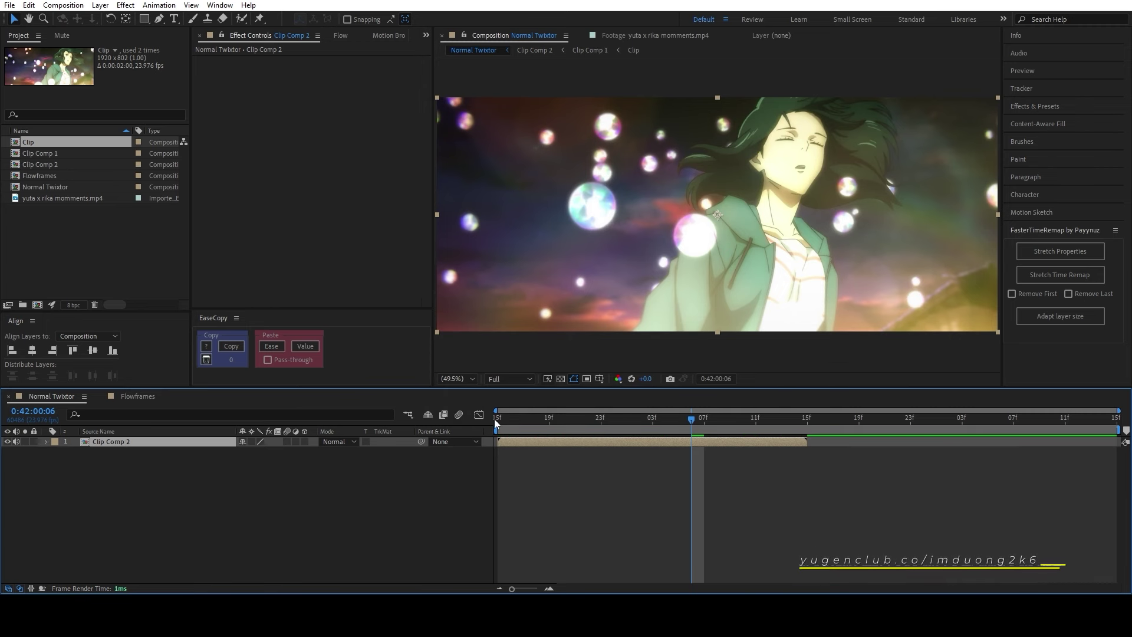
Step: Apply the Twixtor Pro effect to Clip Comp 2 via effect search
{"action": "key", "text": "ctrl+space"}
{"action": "type", "text": "twoi"}
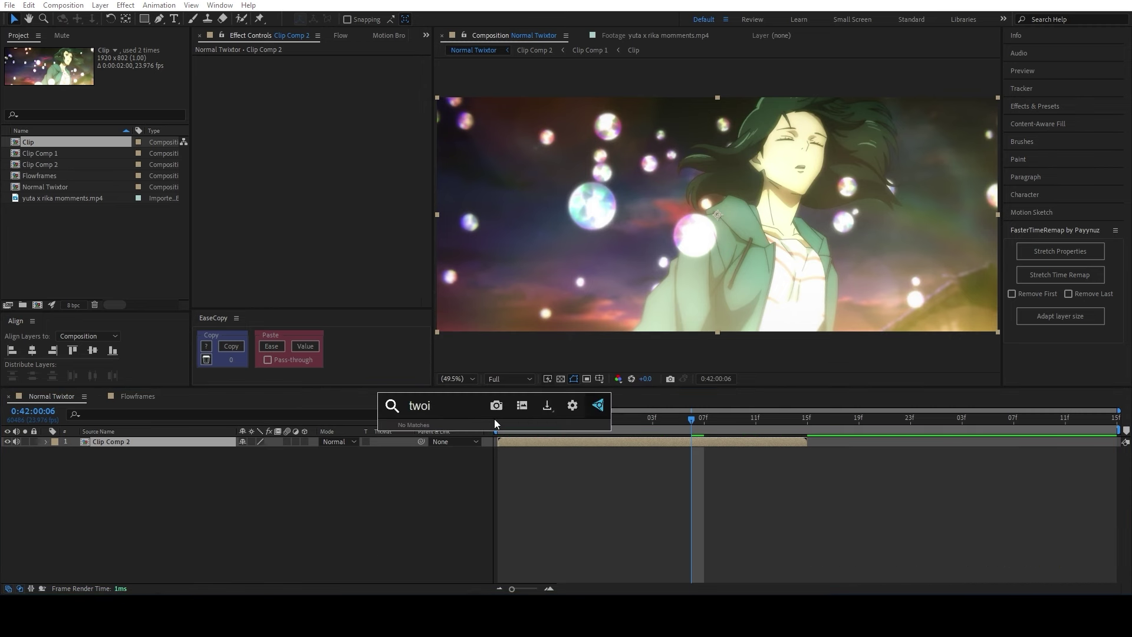
{"action": "key", "text": "BackSpace"}
{"action": "key", "text": "BackSpace"}
{"action": "type", "text": "ix"}
{"action": "key", "text": "Down"}
{"action": "key", "text": "Return"}
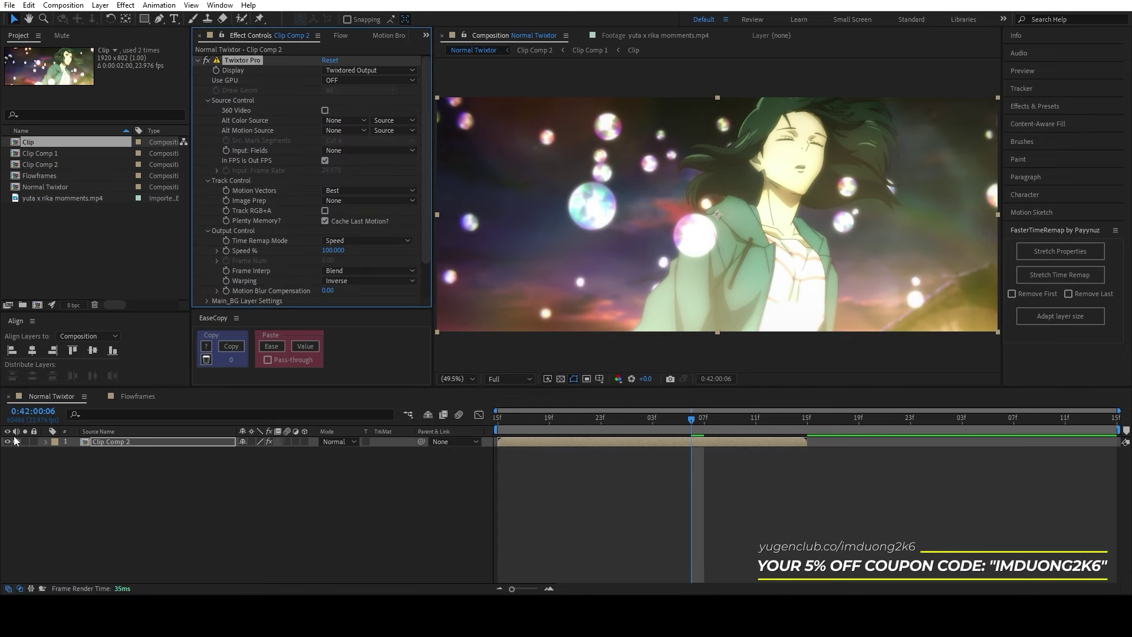
{"action": "left_click", "coordinate": [17, 455]}
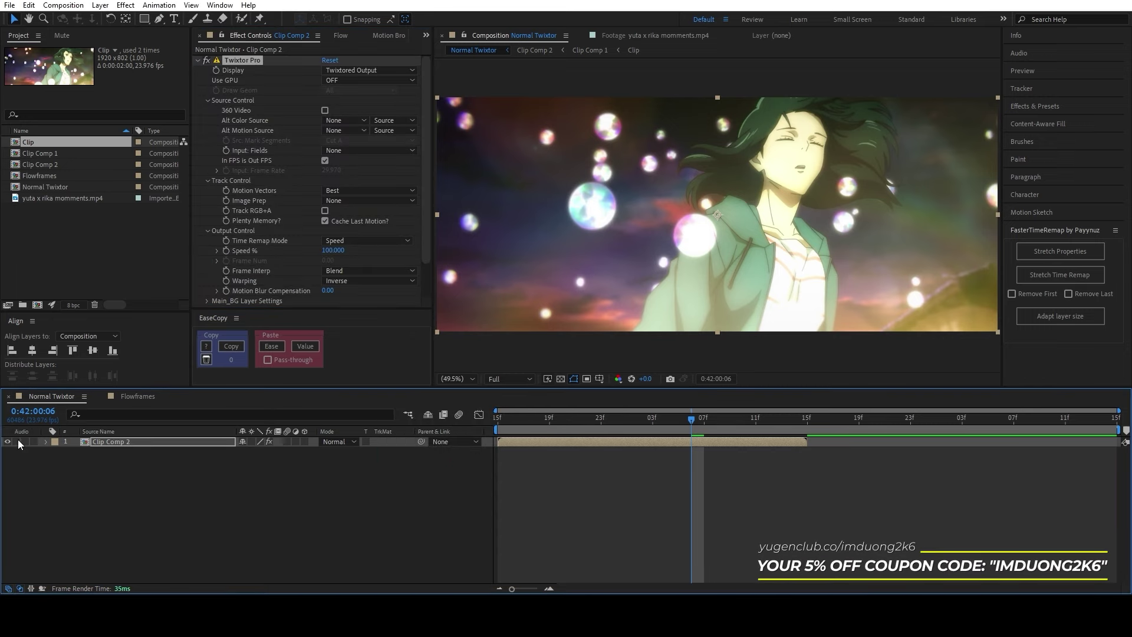
Step: Uncheck In FPS is Out FPS and set Twixtor's input frame rate to 23.976
{"action": "left_click", "coordinate": [325, 160]}
{"action": "left_click", "coordinate": [328, 171]}
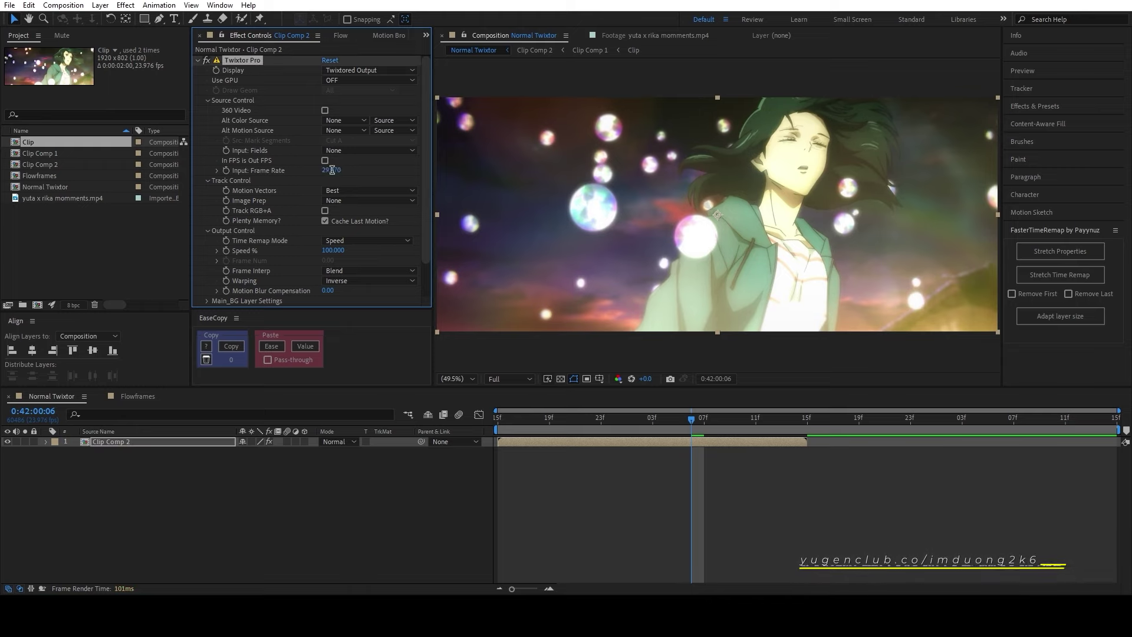
{"action": "left_click", "coordinate": [77, 198]}
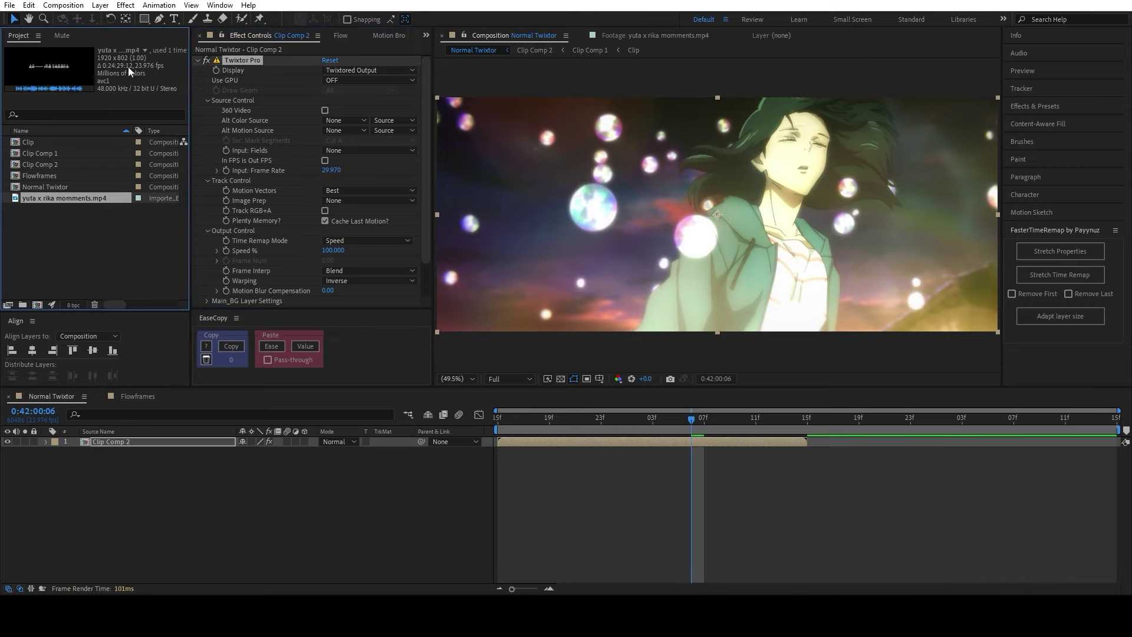
{"action": "left_click", "coordinate": [324, 172]}
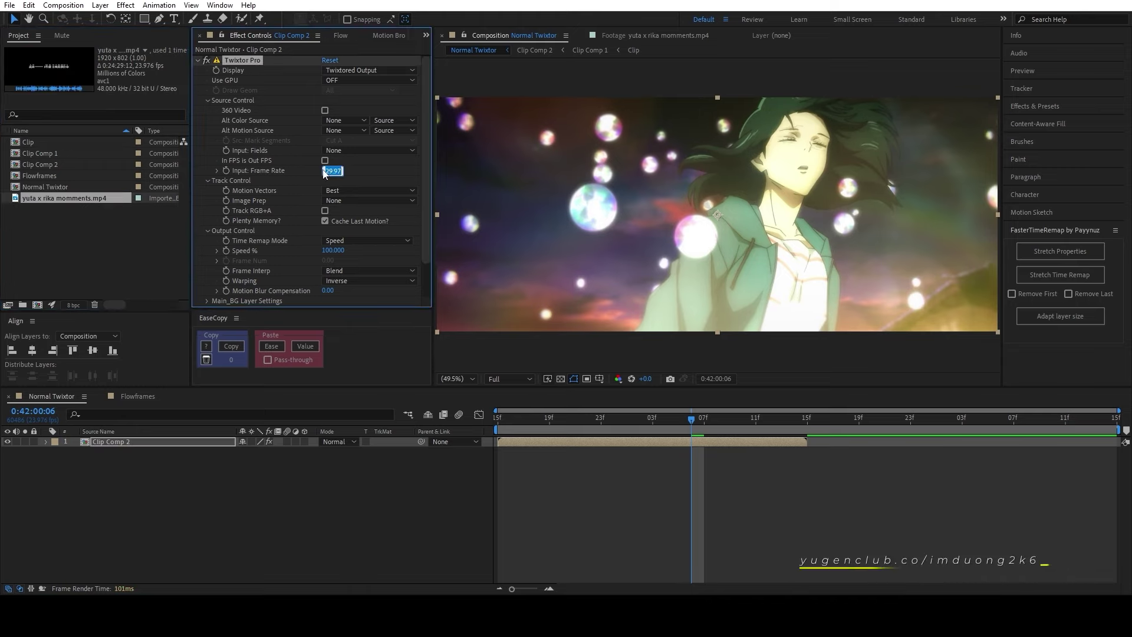
{"action": "type", "text": "23"}
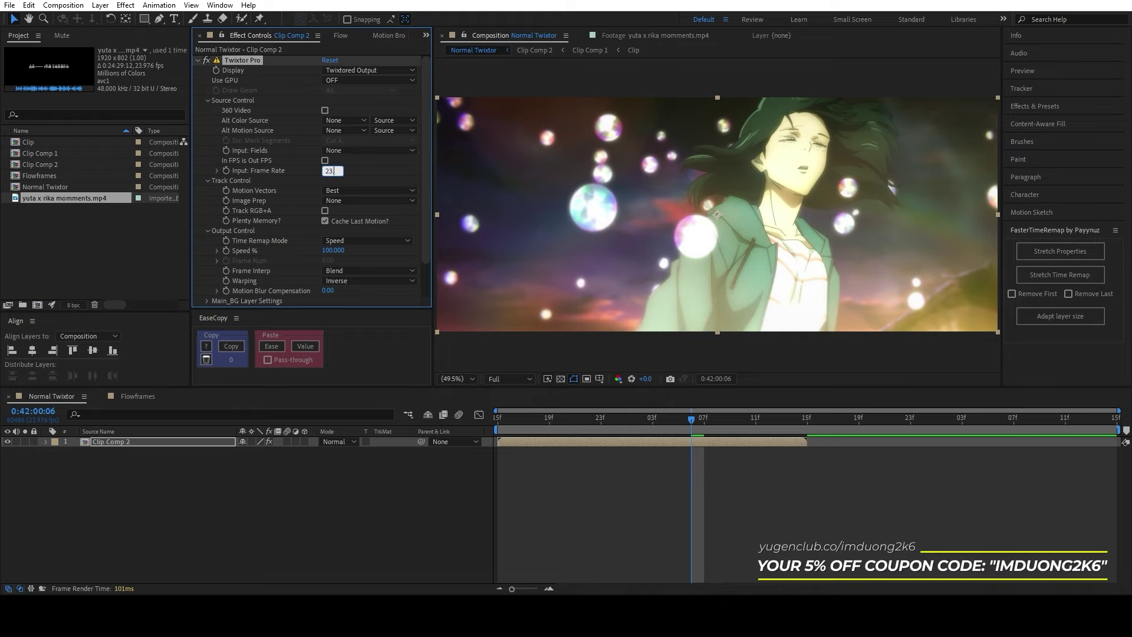
{"action": "key", "text": "Return"}
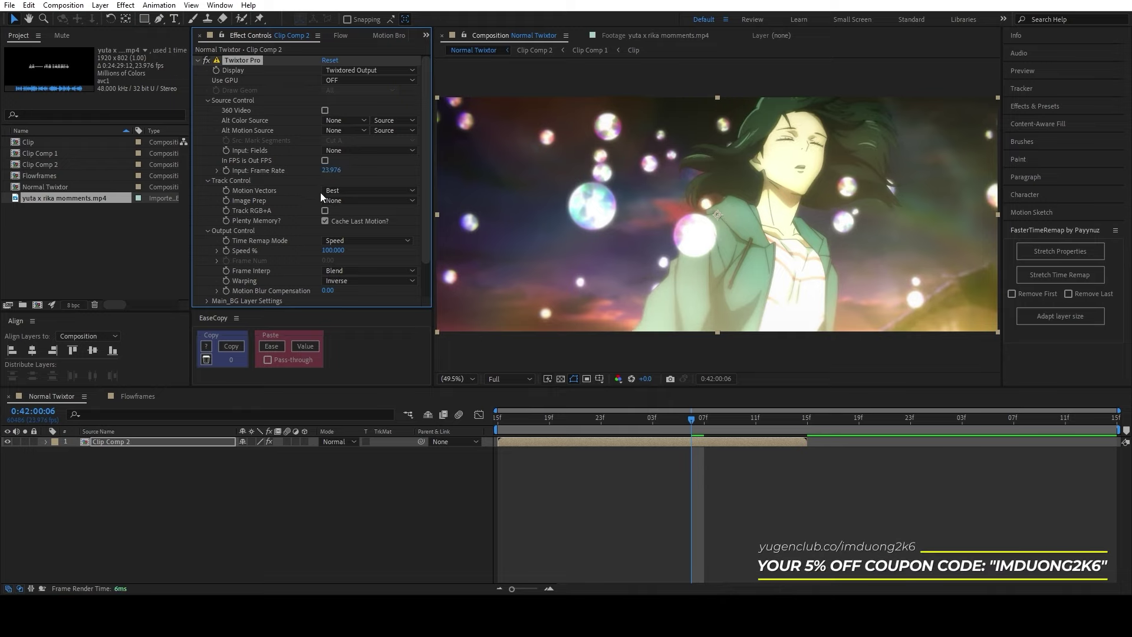
Step: Set Image Prep to Contrast/Edge Enhance and Warping to Forward, then preview the slowed clip
{"action": "left_click", "coordinate": [366, 201]}
{"action": "left_click", "coordinate": [348, 224]}
{"action": "scroll", "coordinate": [322, 255], "scroll_direction": "down", "scroll_amount": 2}
{"action": "left_click", "coordinate": [369, 241]}
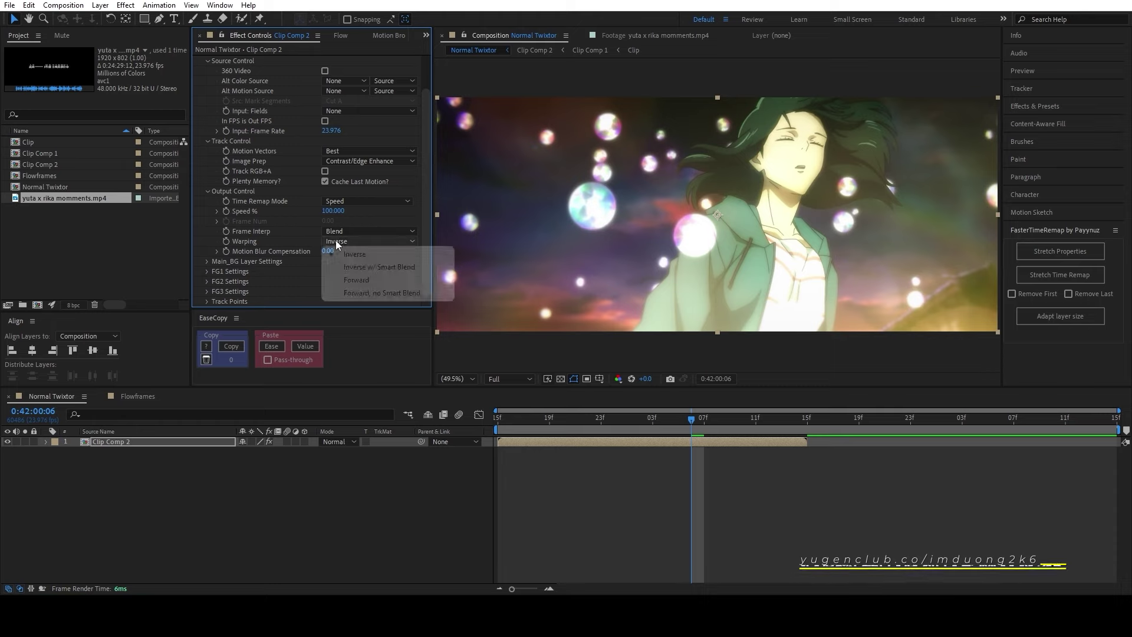
{"action": "left_click", "coordinate": [354, 278]}
{"action": "left_click", "coordinate": [592, 519]}
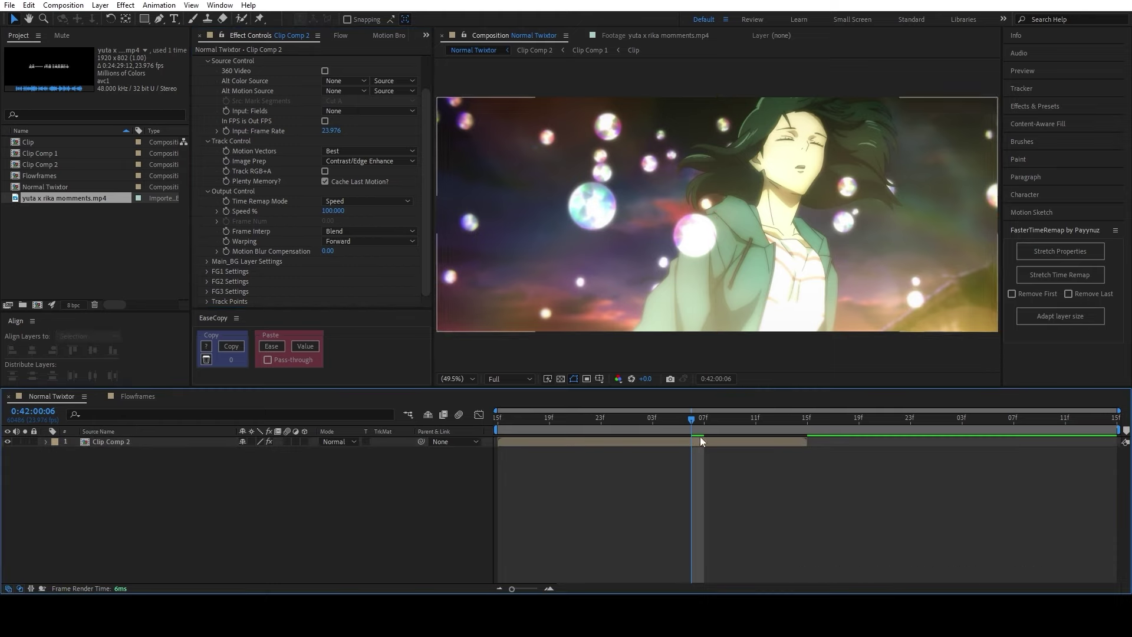
{"action": "left_click_drag", "start_coordinate": [691, 419], "coordinate": [448, 426]}
{"action": "key", "text": "space"}
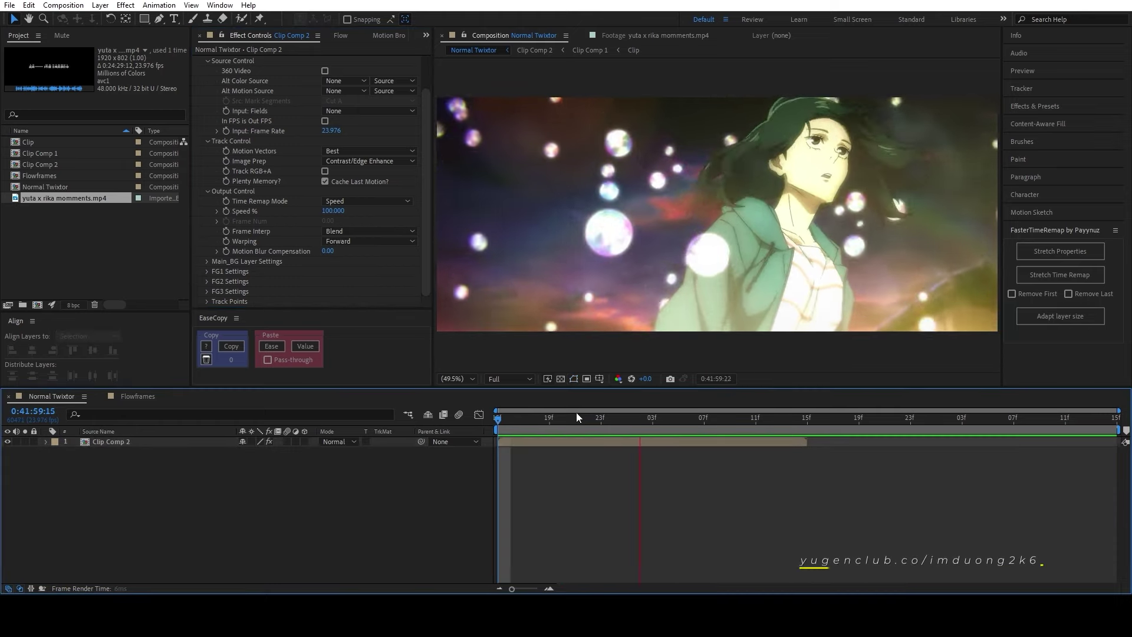
{"action": "key", "text": "space"}
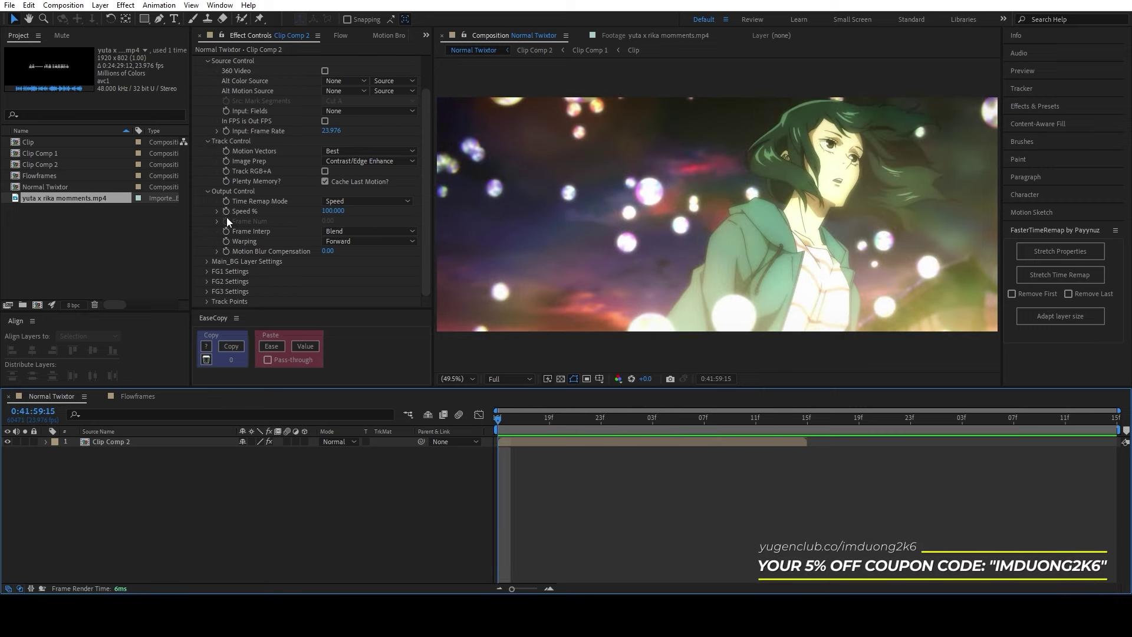
Step: Keyframe Twixtor's Speed % to 7 one frame into the clip
{"action": "left_click", "coordinate": [227, 211]}
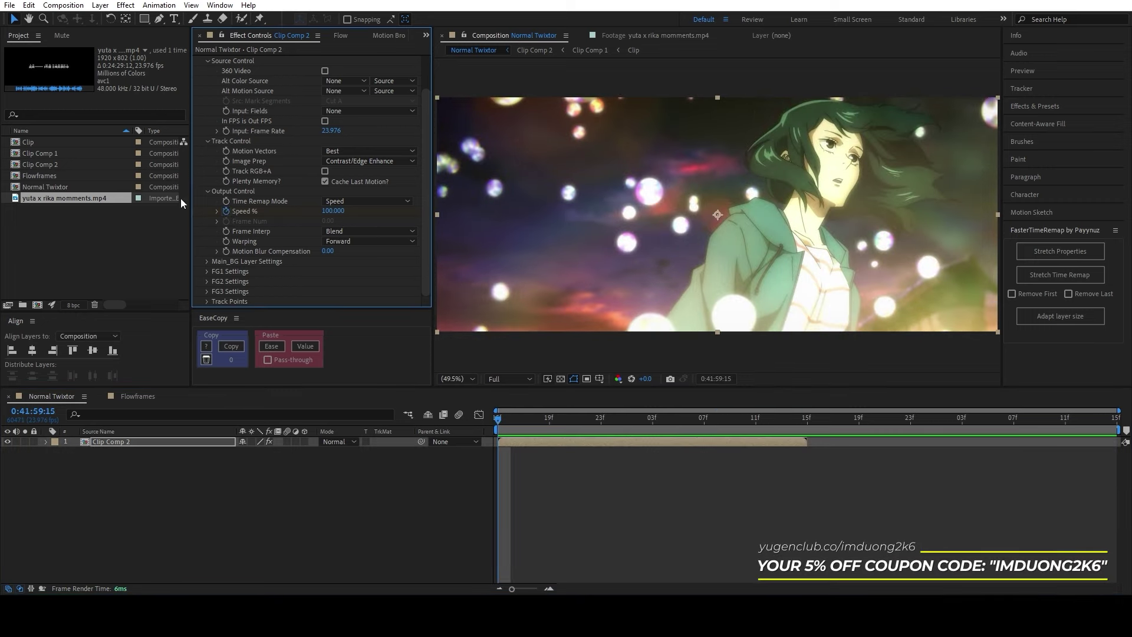
{"action": "left_click", "coordinate": [529, 442]}
{"action": "key", "text": "u"}
{"action": "key", "text": "Page_Down"}
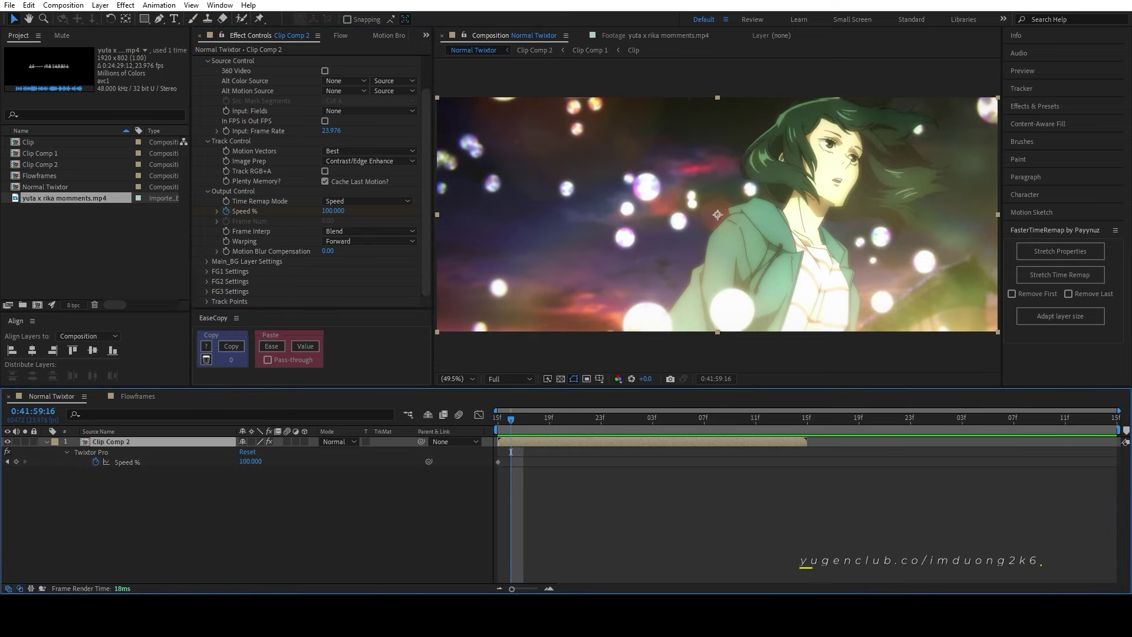
{"action": "left_click", "coordinate": [16, 462]}
{"action": "left_click", "coordinate": [250, 462]}
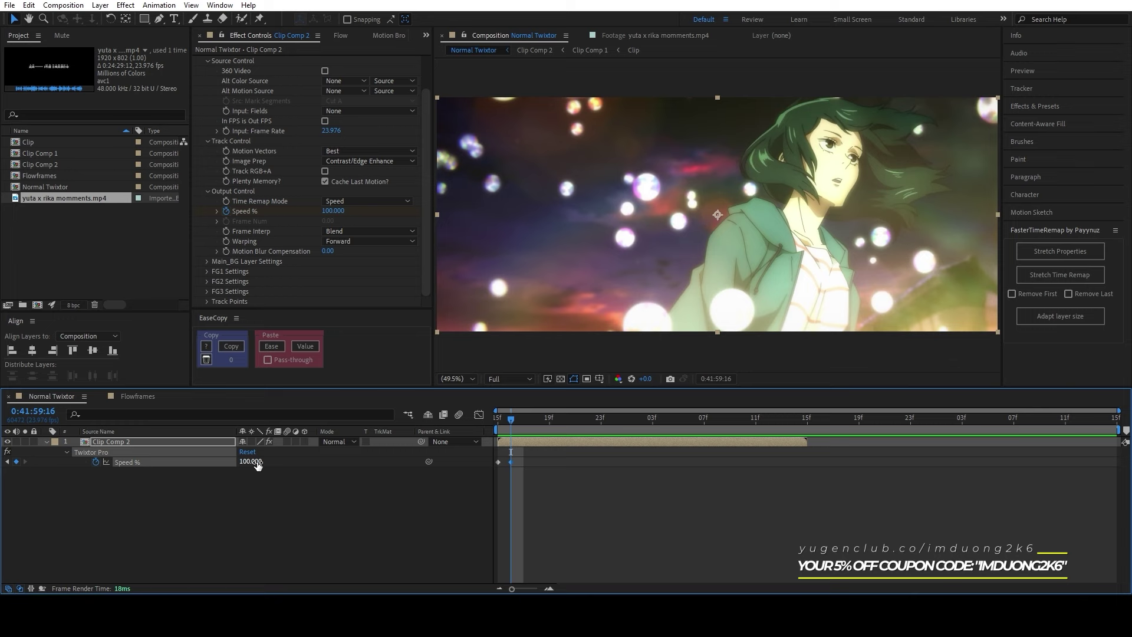
{"action": "type", "text": "7"}
{"action": "left_click", "coordinate": [285, 505]}
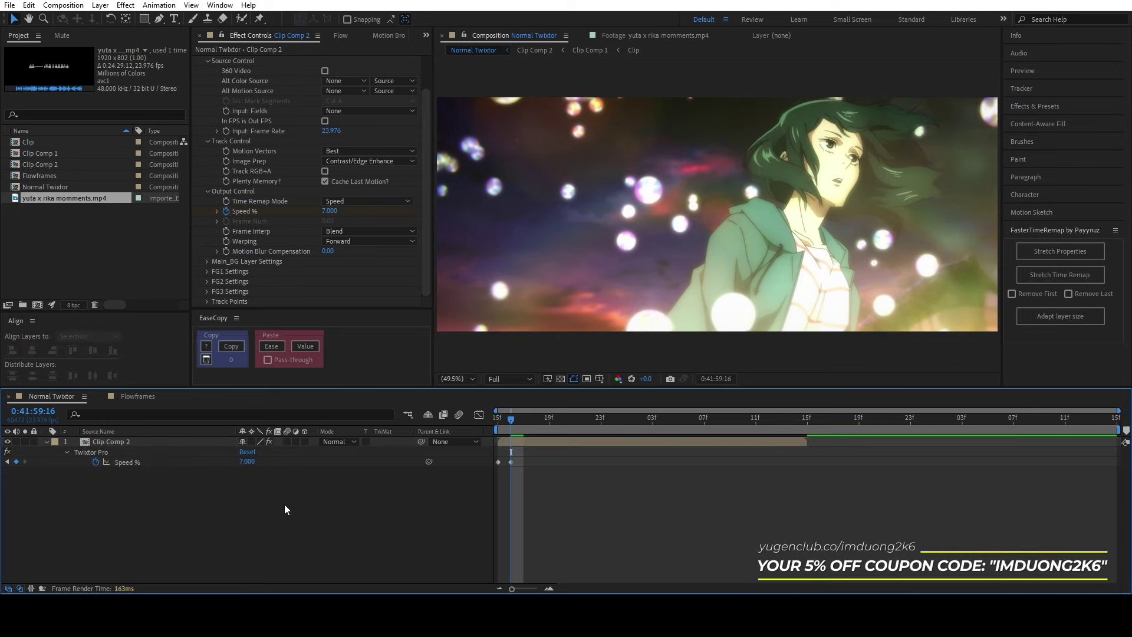
{"action": "key", "text": "ctrl+k"}
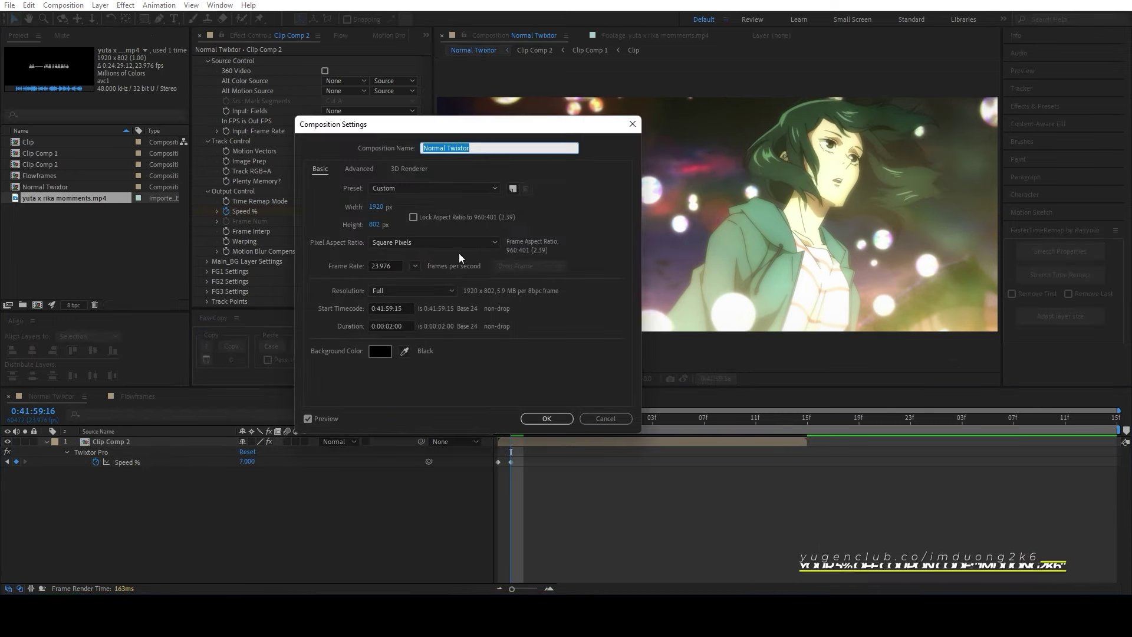
Step: Set Normal Twixtor's start timecode to 0:00:00:00 and duration to 0:00:20:00
{"action": "left_click", "coordinate": [402, 305]}
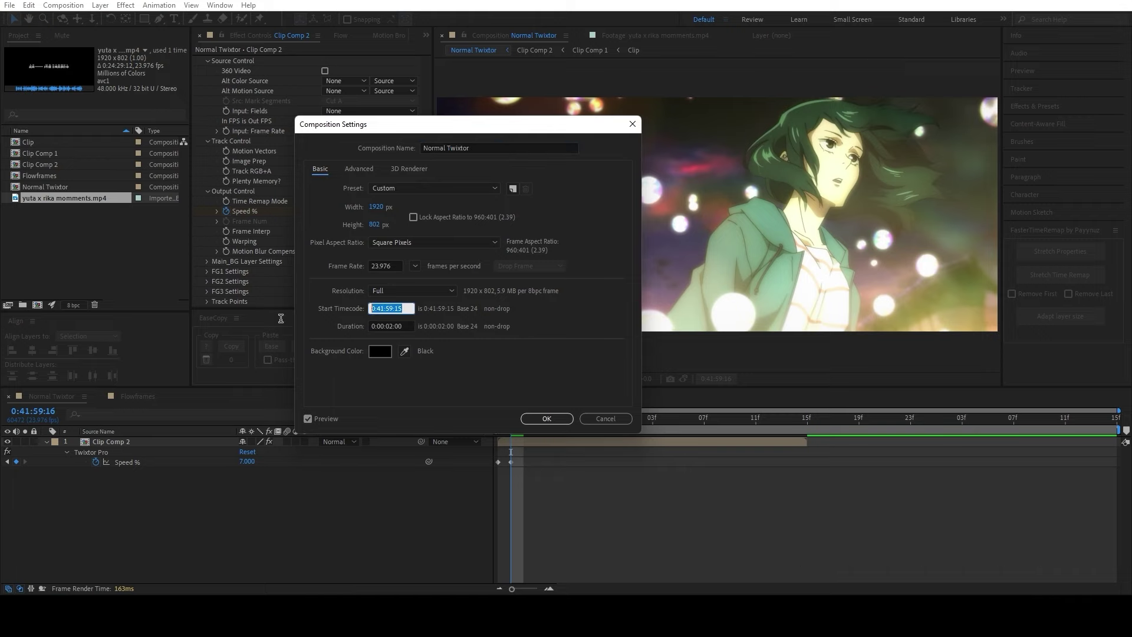
{"action": "type", "text": "0:00:00:00"}
{"action": "left_click_drag", "start_coordinate": [437, 125], "coordinate": [769, 59]}
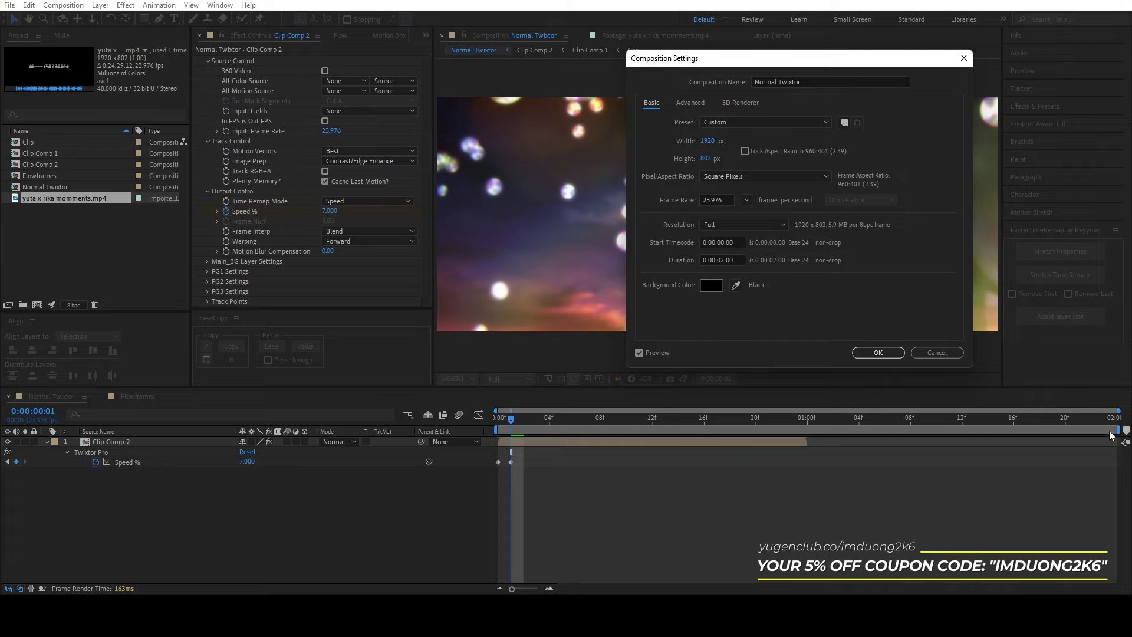
{"action": "left_click_drag", "start_coordinate": [716, 76], "coordinate": [547, 90]}
{"action": "left_click", "coordinate": [557, 274]}
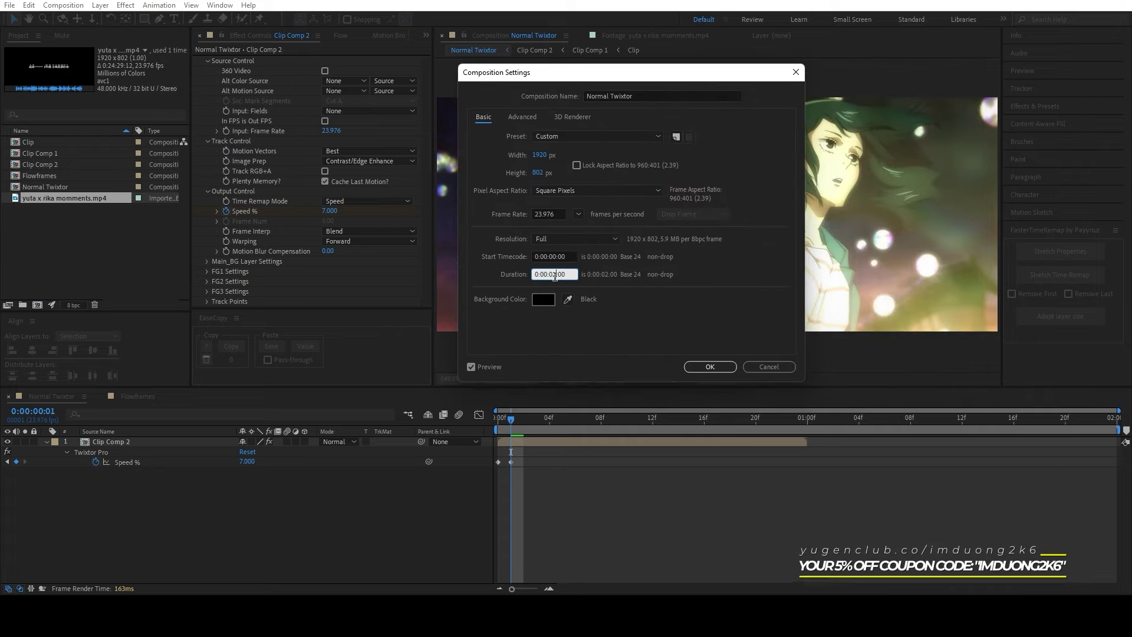
{"action": "type", "text": "0"}
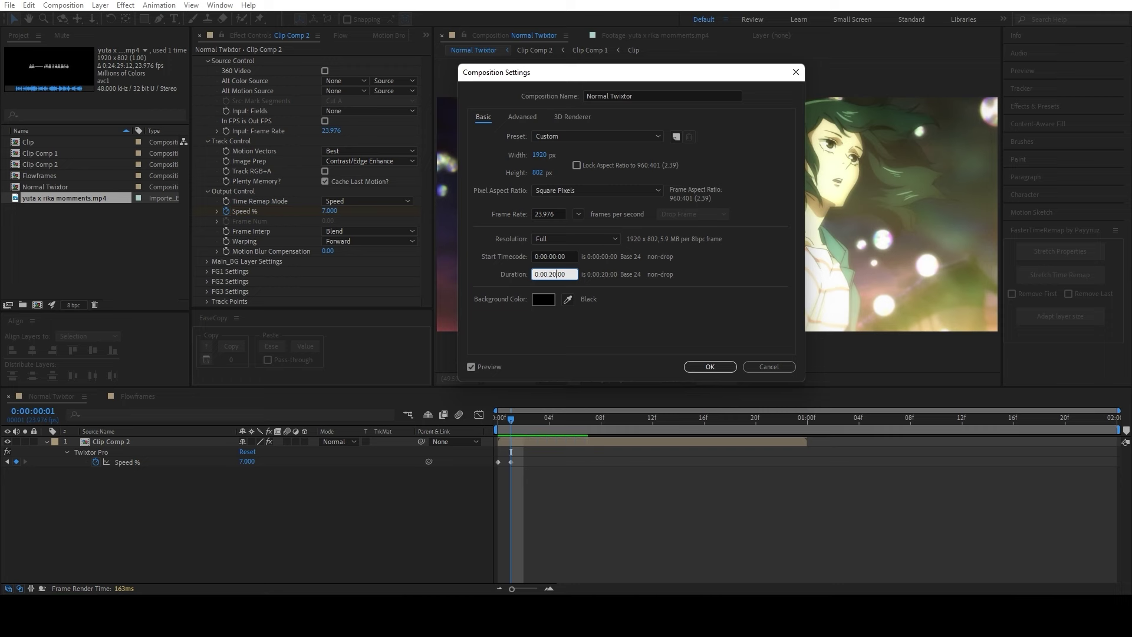
{"action": "key", "text": "Return"}
{"action": "key", "text": "Home"}
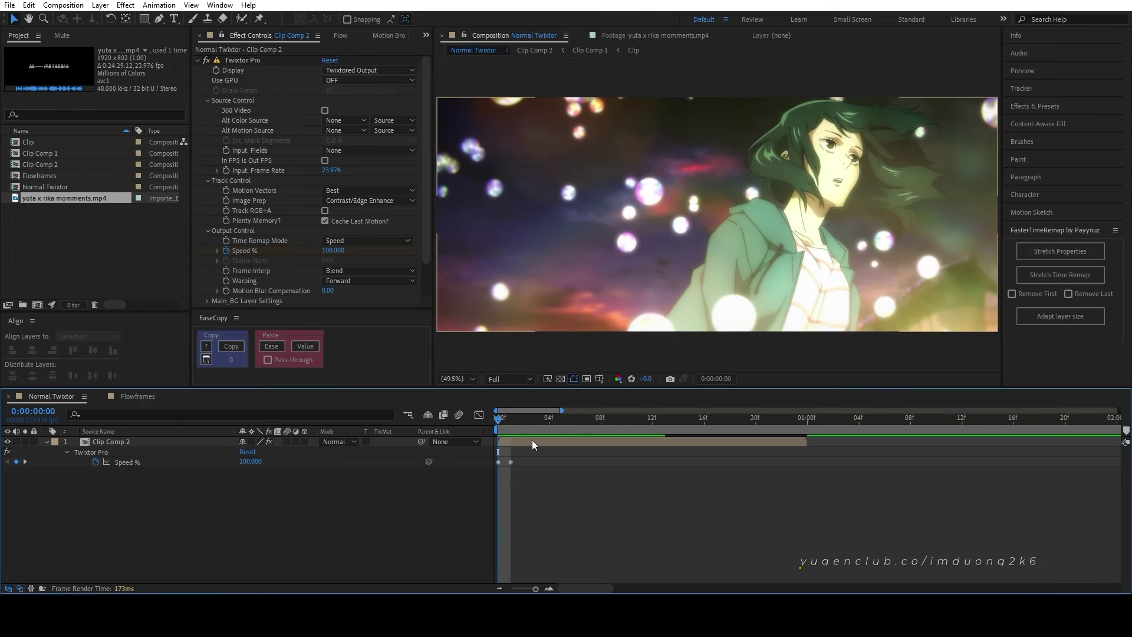
Step: Time-remap Clip Comp 2, extend its out-point to the 20-second comp end, and pre-compose as Clip Comp 3
{"action": "left_click", "coordinate": [532, 440]}
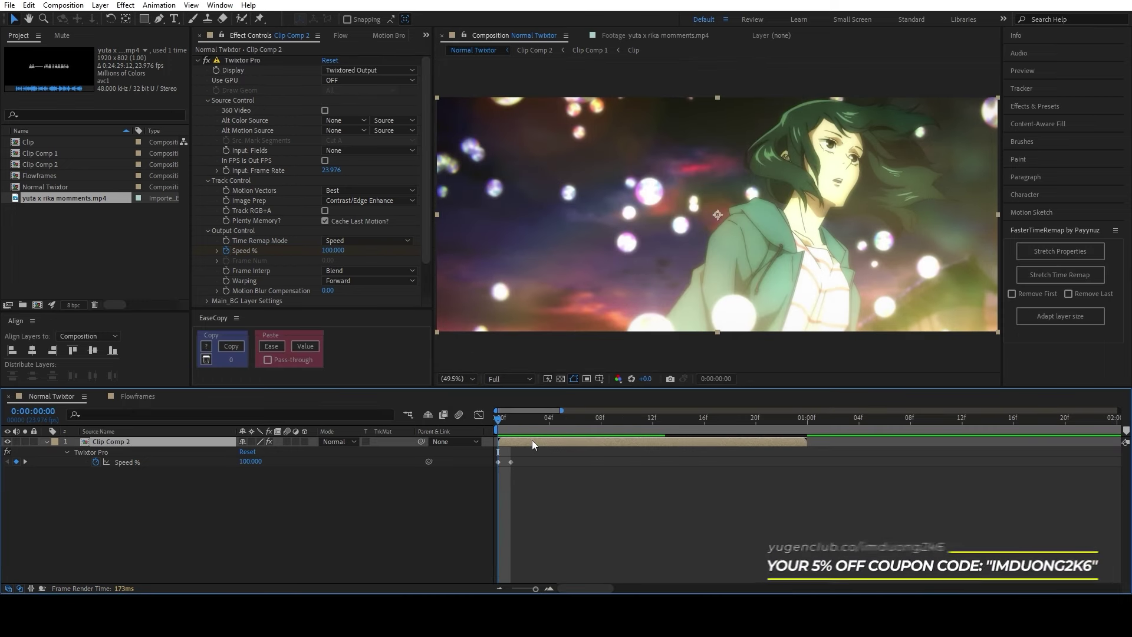
{"action": "key", "text": "ctrl+alt+t"}
{"action": "key", "text": "semicolon"}
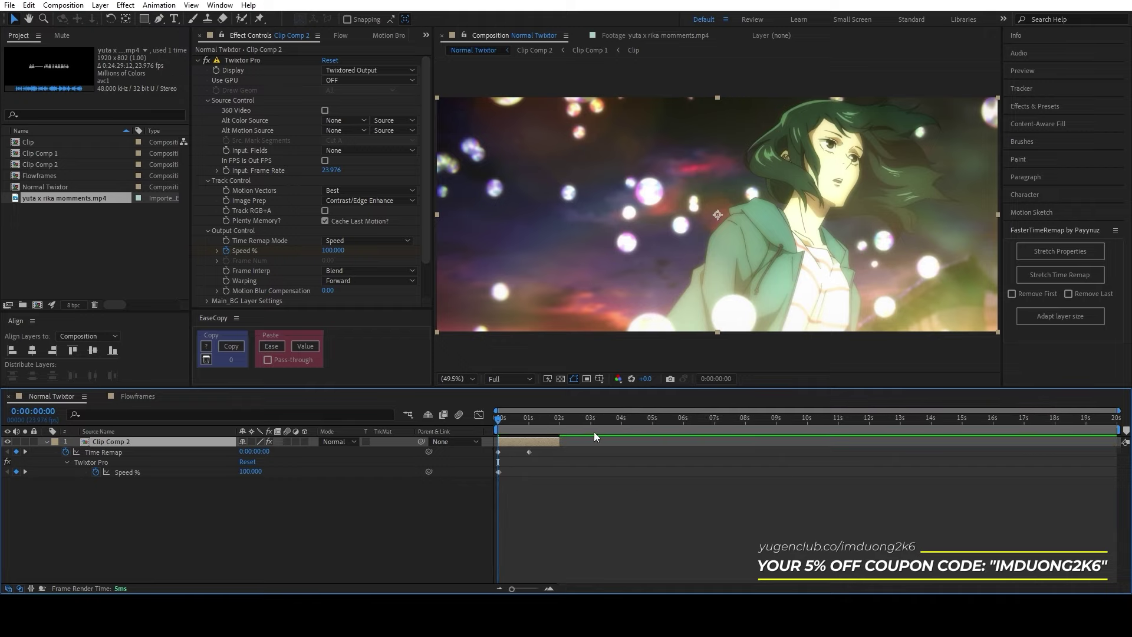
{"action": "key", "text": "equal"}
{"action": "key", "text": "equal"}
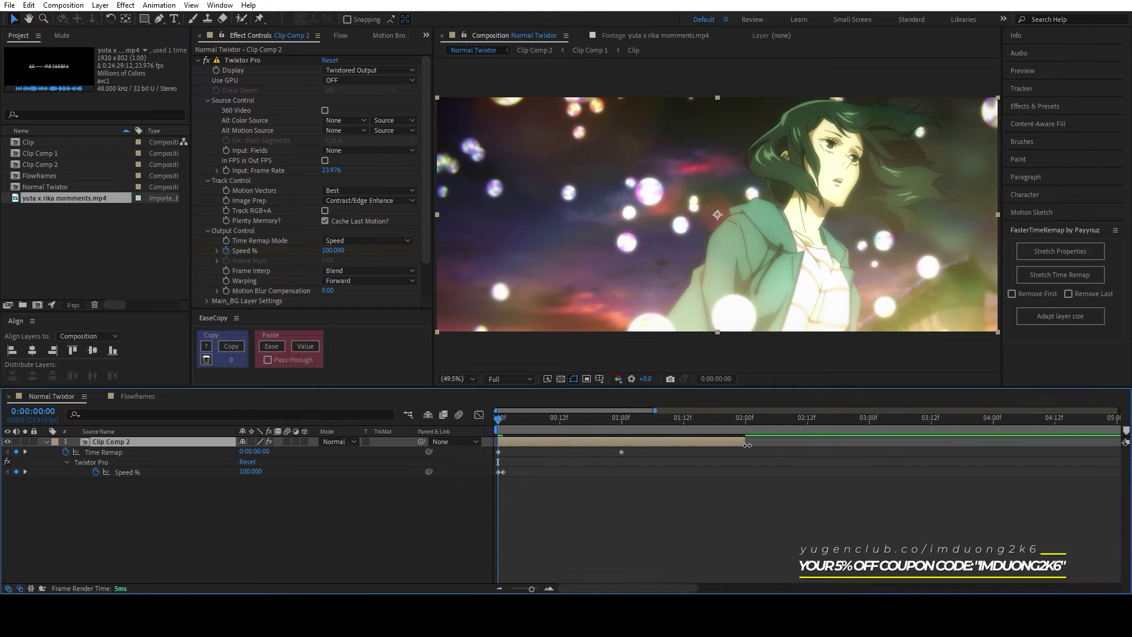
{"action": "left_click_drag", "start_coordinate": [748, 445], "coordinate": [1120, 445]}
{"action": "key", "text": "semicolon"}
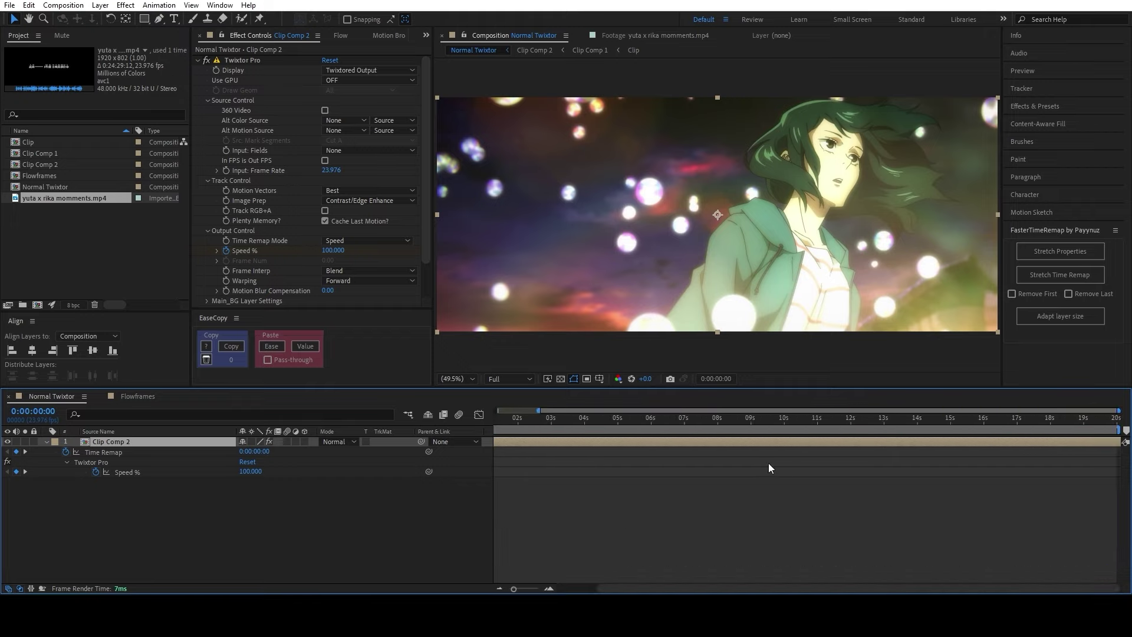
{"action": "key", "text": "ctrl+shift+c"}
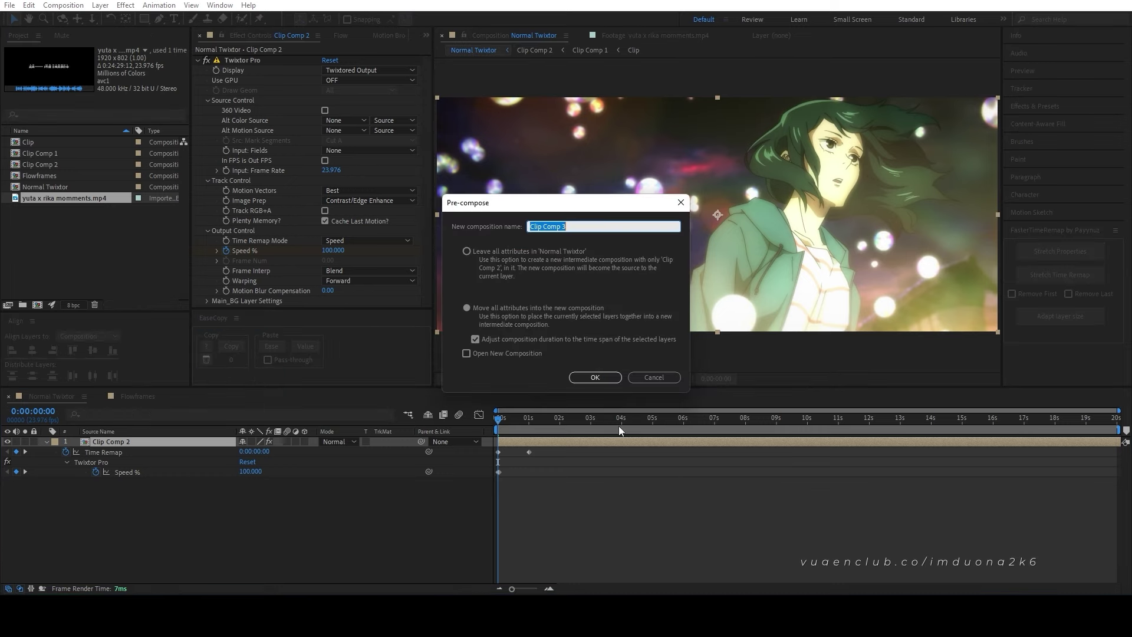
{"action": "left_click", "coordinate": [602, 378]}
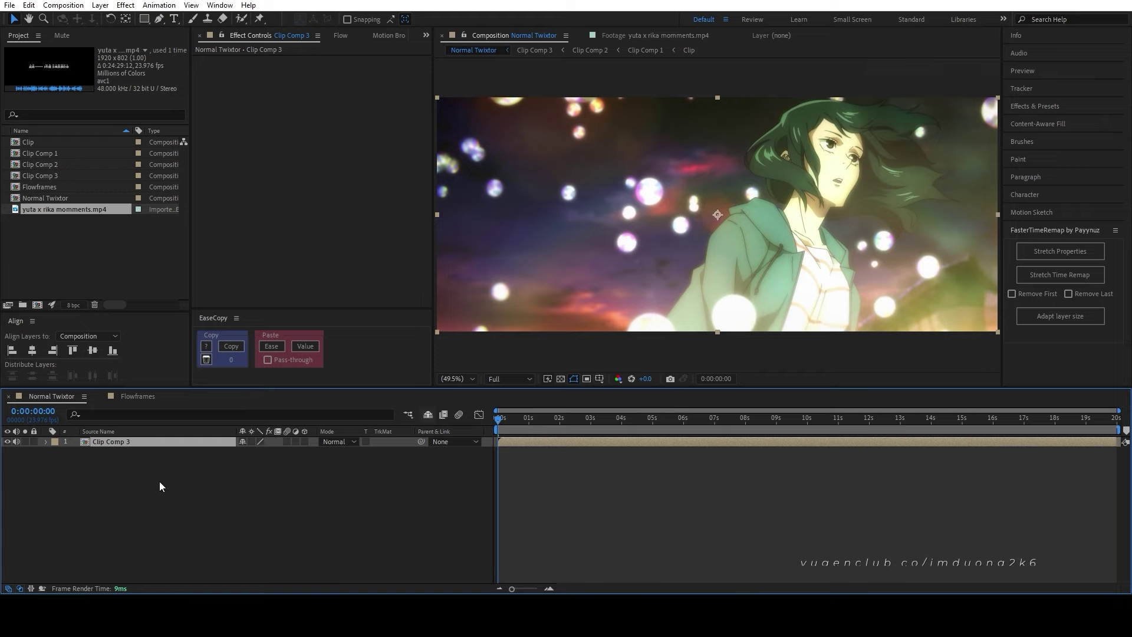
Step: Drill into the Clip precomp and toggle frame blending on the yuta x rika momments.mp4 layer
{"action": "double_click", "coordinate": [171, 442]}
{"action": "double_click", "coordinate": [165, 440]}
{"action": "double_click", "coordinate": [131, 440]}
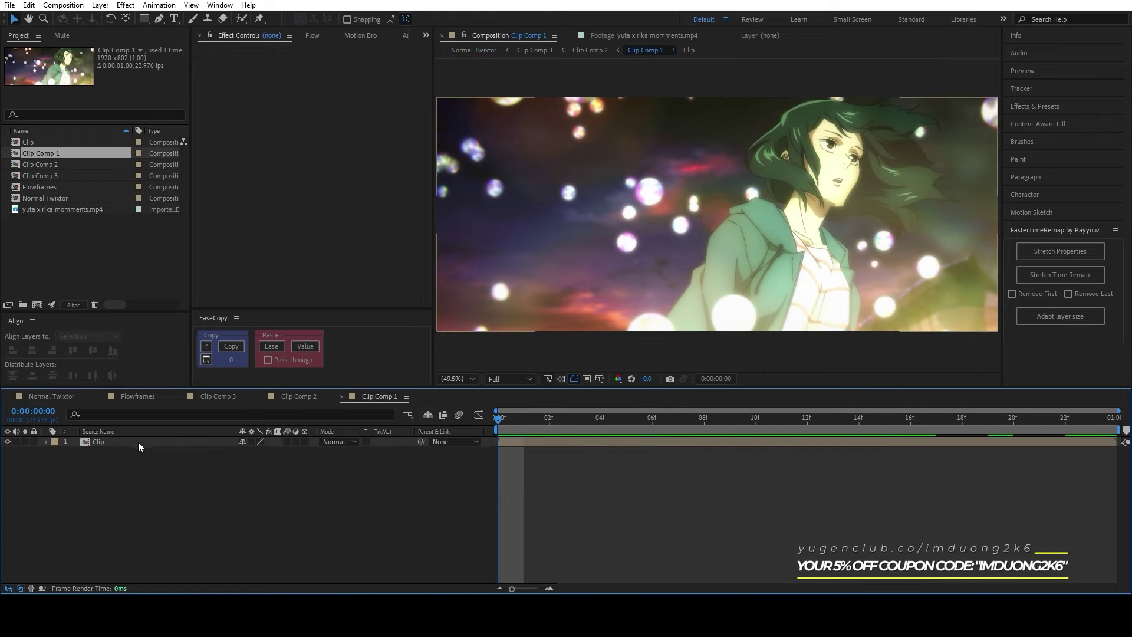
{"action": "double_click", "coordinate": [137, 443]}
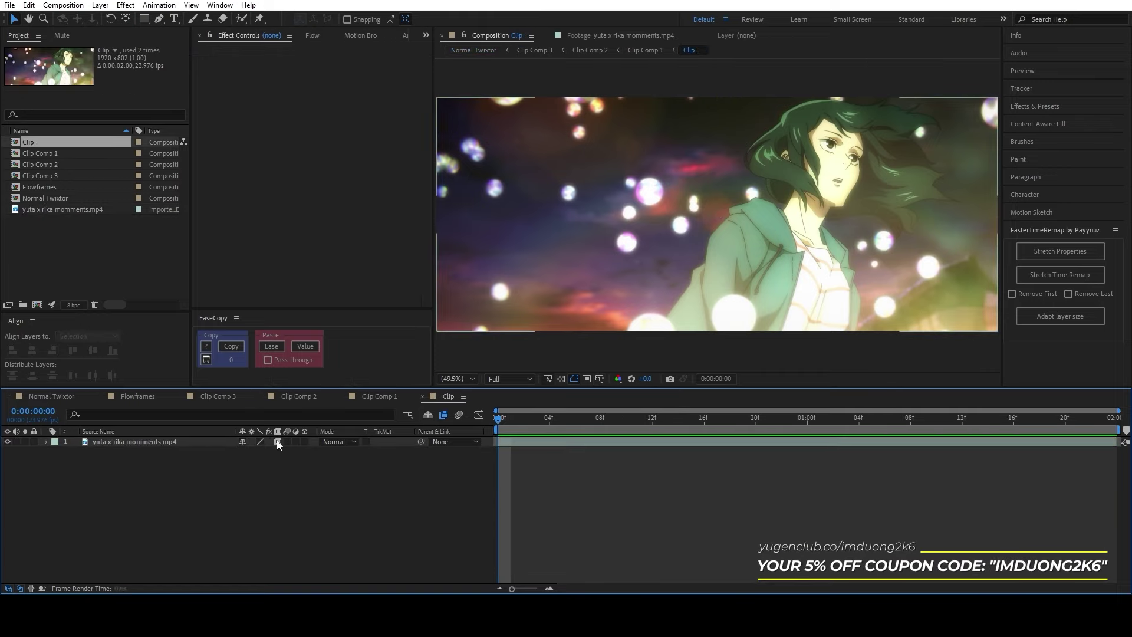
{"action": "left_click", "coordinate": [278, 442]}
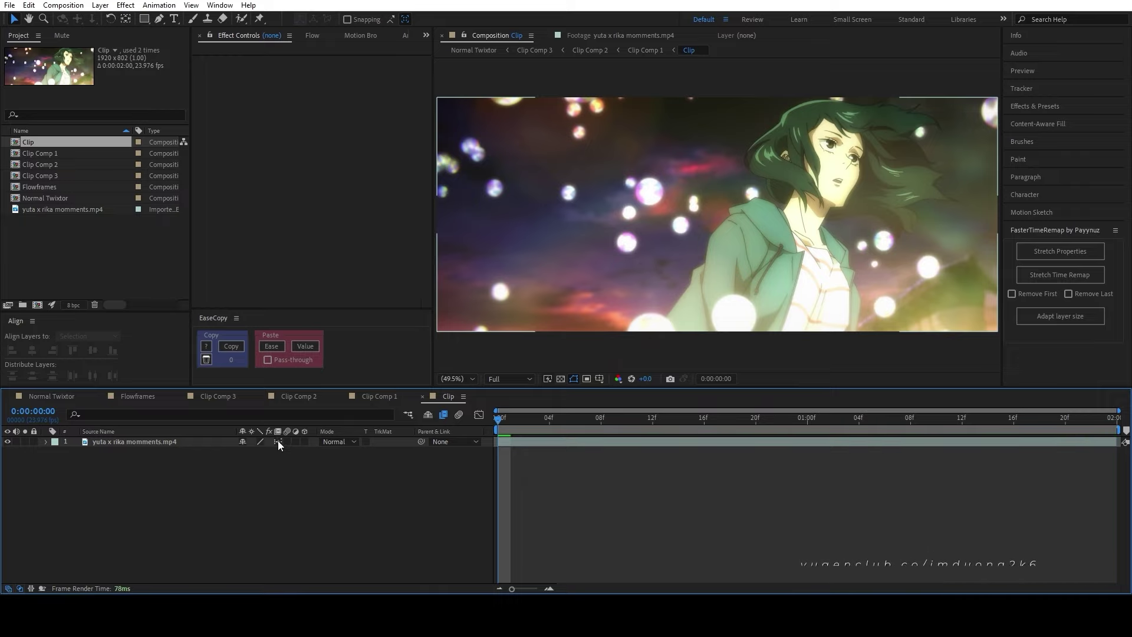
{"action": "left_click", "coordinate": [278, 443]}
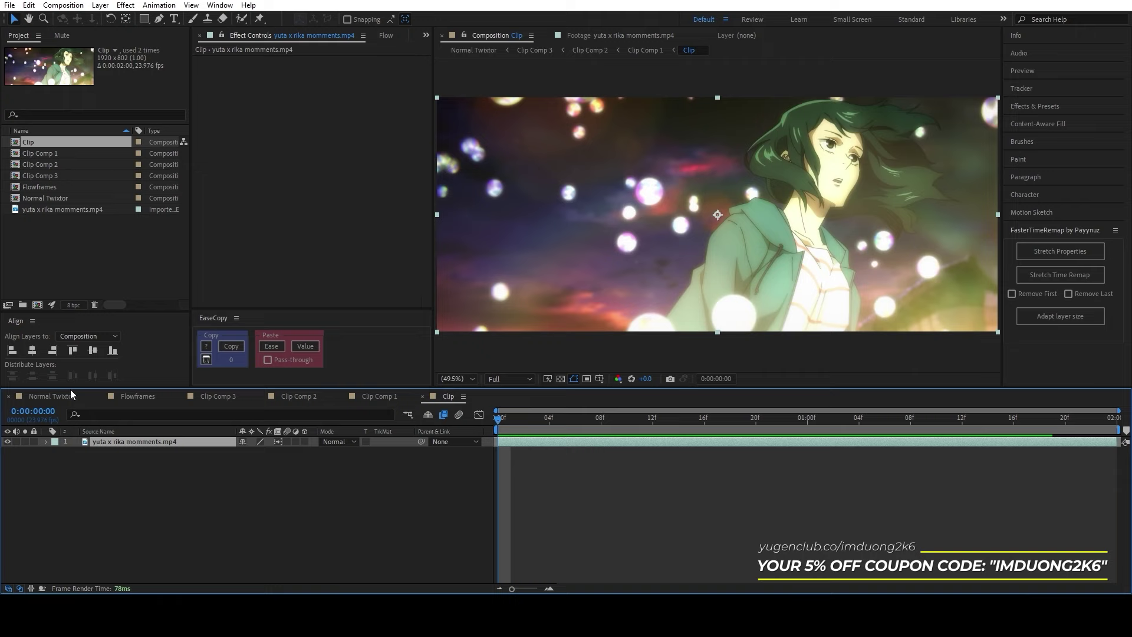
Step: Return to Normal Twixtor, checking Clip Comp 3's Twixtor settings on the way
{"action": "left_click", "coordinate": [51, 397]}
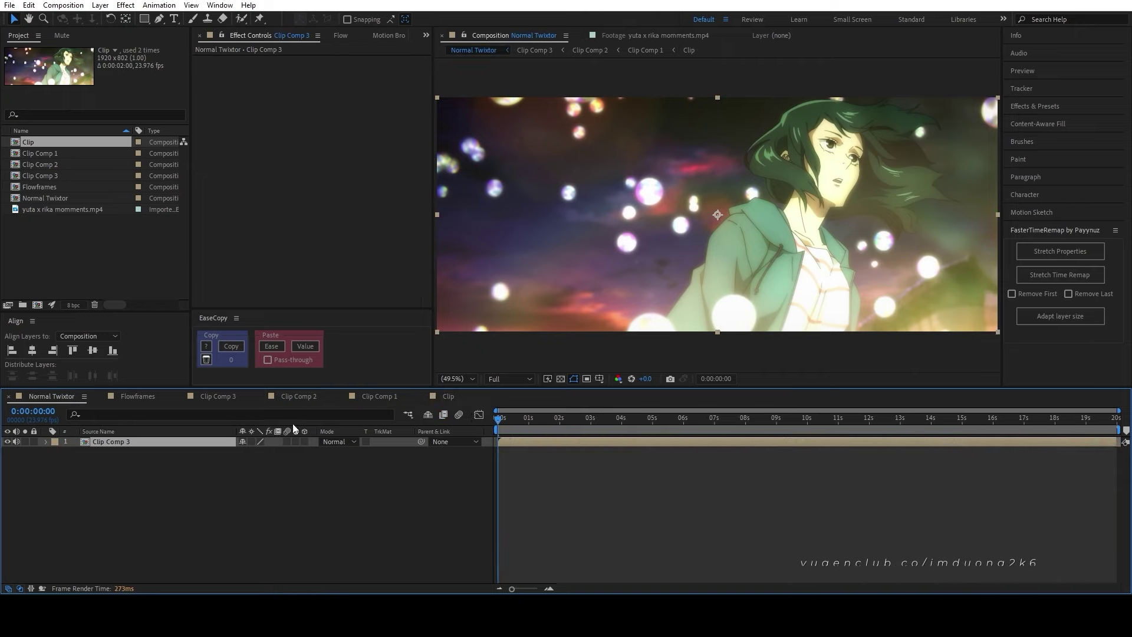
{"action": "left_click", "coordinate": [204, 398]}
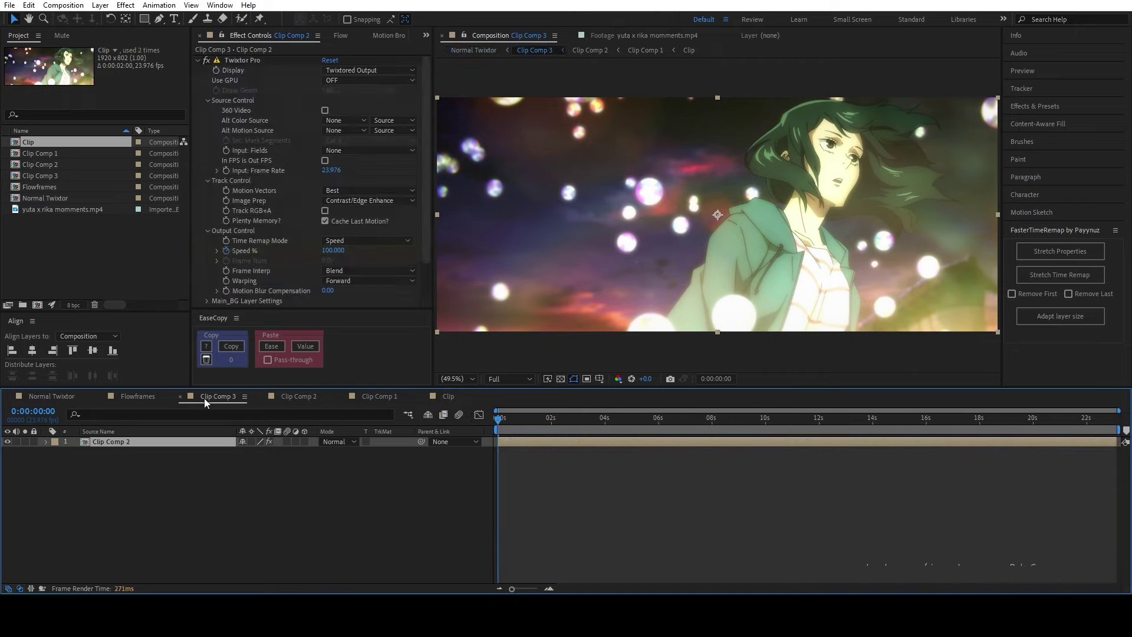
{"action": "left_click", "coordinate": [49, 394]}
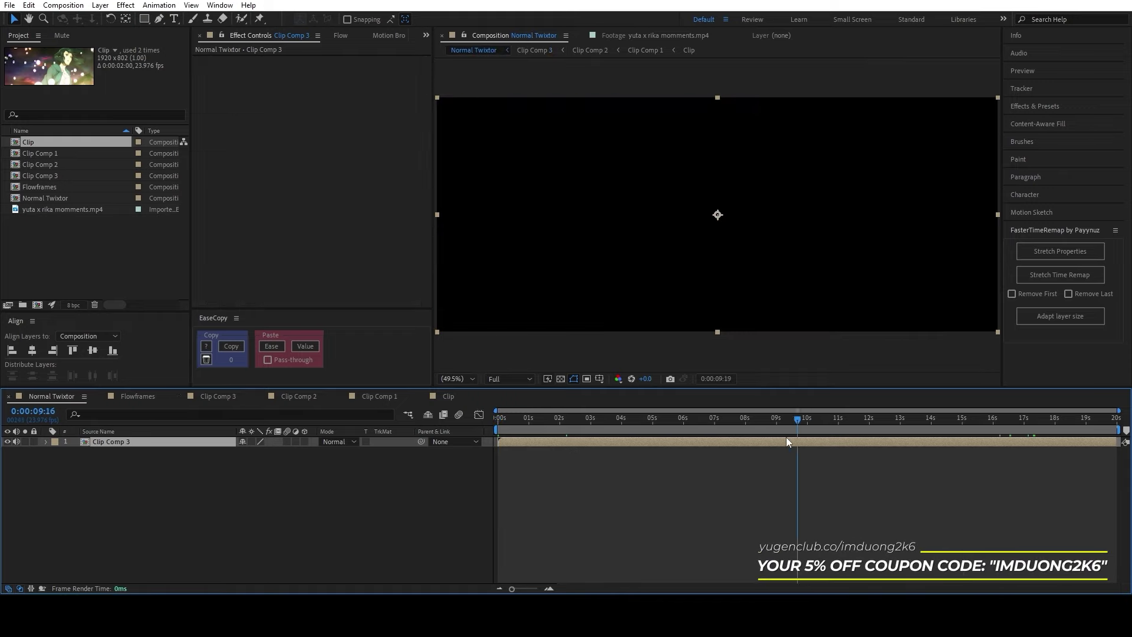
Step: Lower the preview resolution to Quarter and preview the comp from the start
{"action": "left_click_drag", "start_coordinate": [786, 437], "coordinate": [486, 433]}
{"action": "left_click", "coordinate": [500, 381]}
{"action": "left_click", "coordinate": [516, 433]}
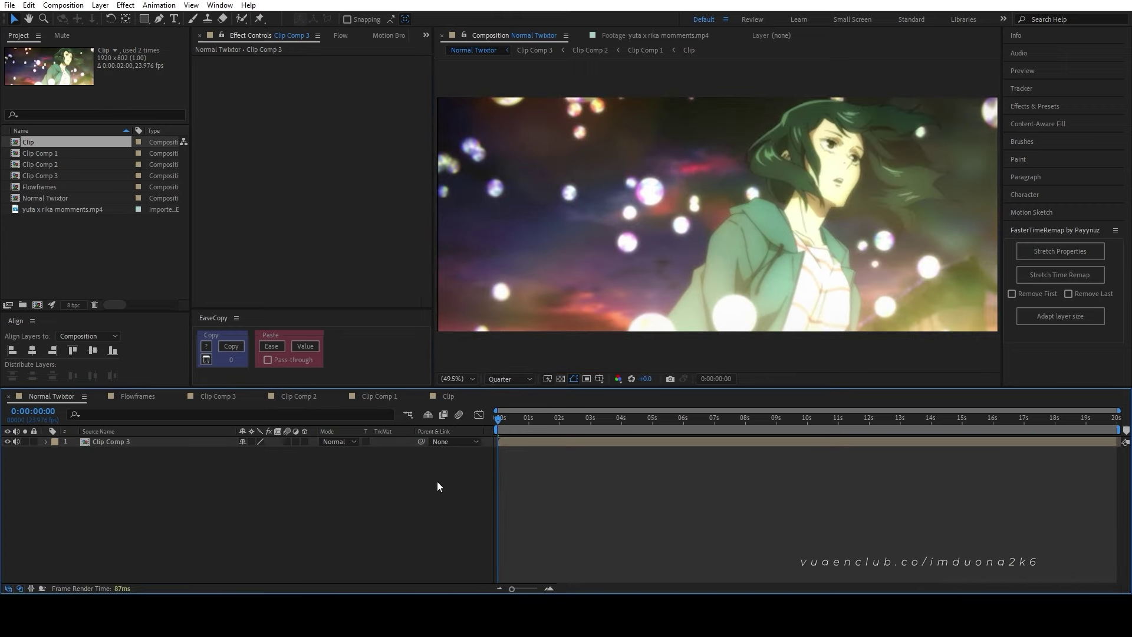
{"action": "key", "text": "space"}
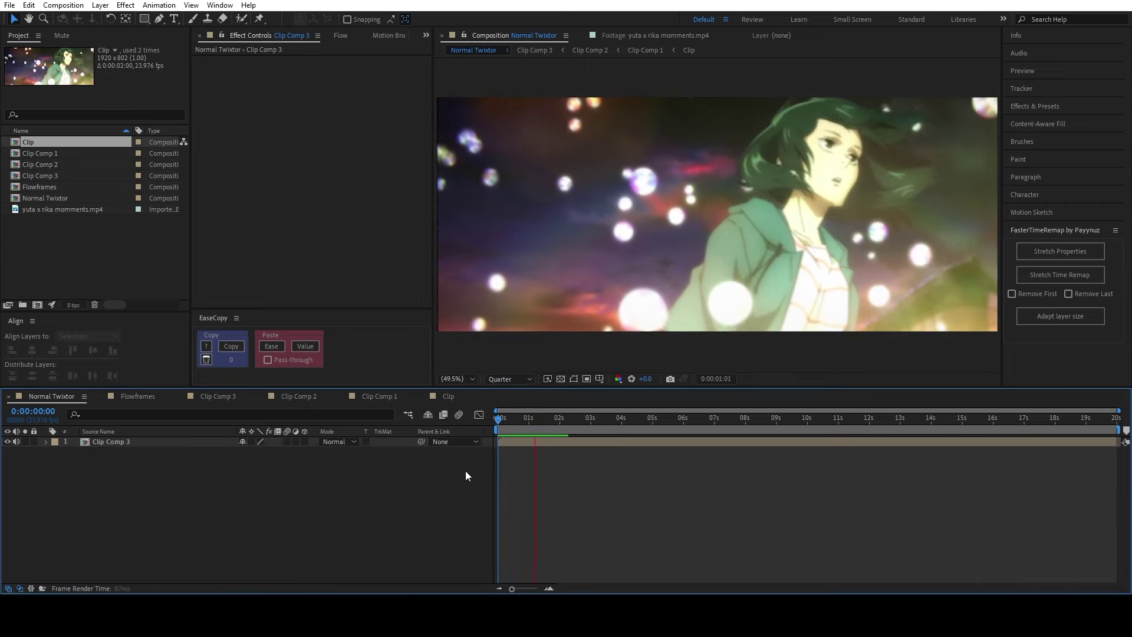
{"action": "key", "text": "space"}
{"action": "key", "text": "Home"}
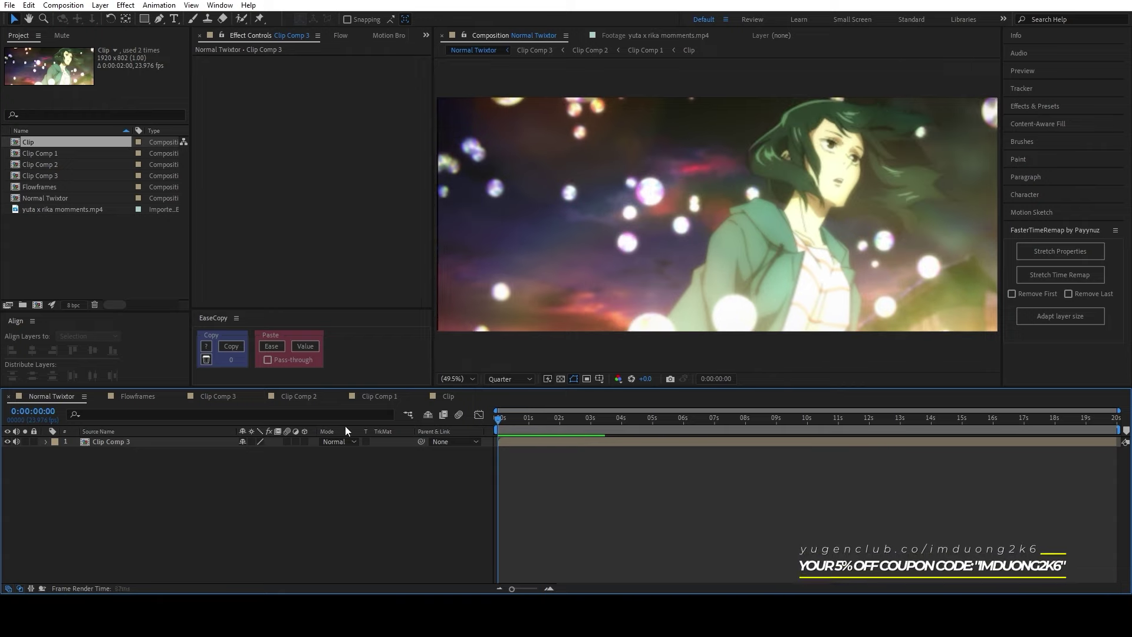
Step: Time-remap Clip Comp 3 to 0:00:13:00 at the 1-second mark and easy-ease both keyframes
{"action": "left_click", "coordinate": [512, 443]}
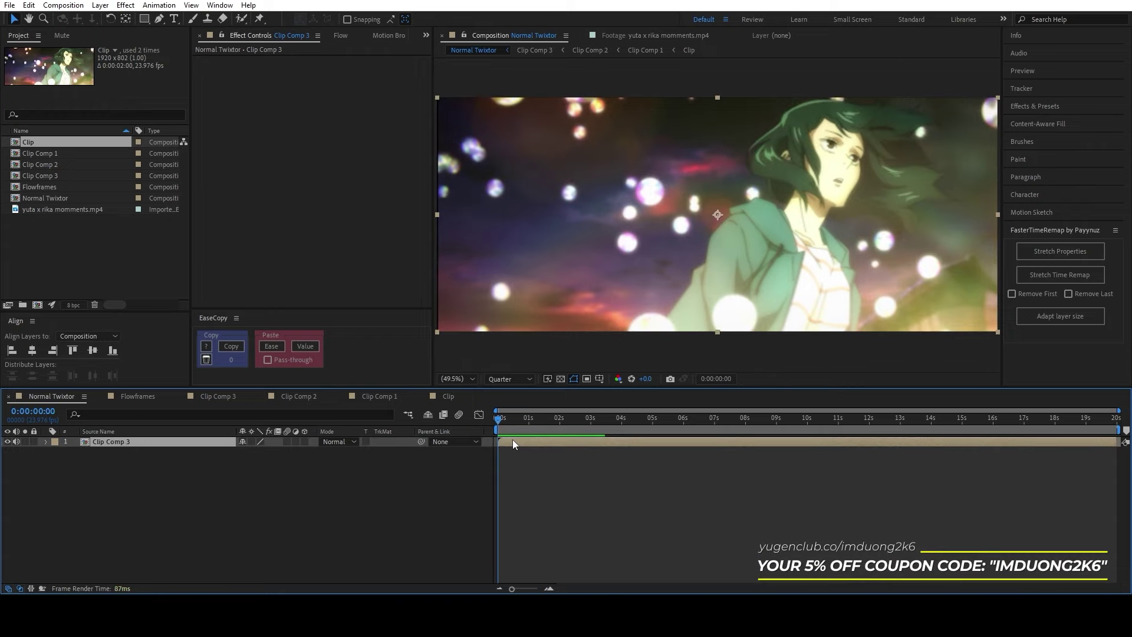
{"action": "key", "text": "ctrl+alt+t"}
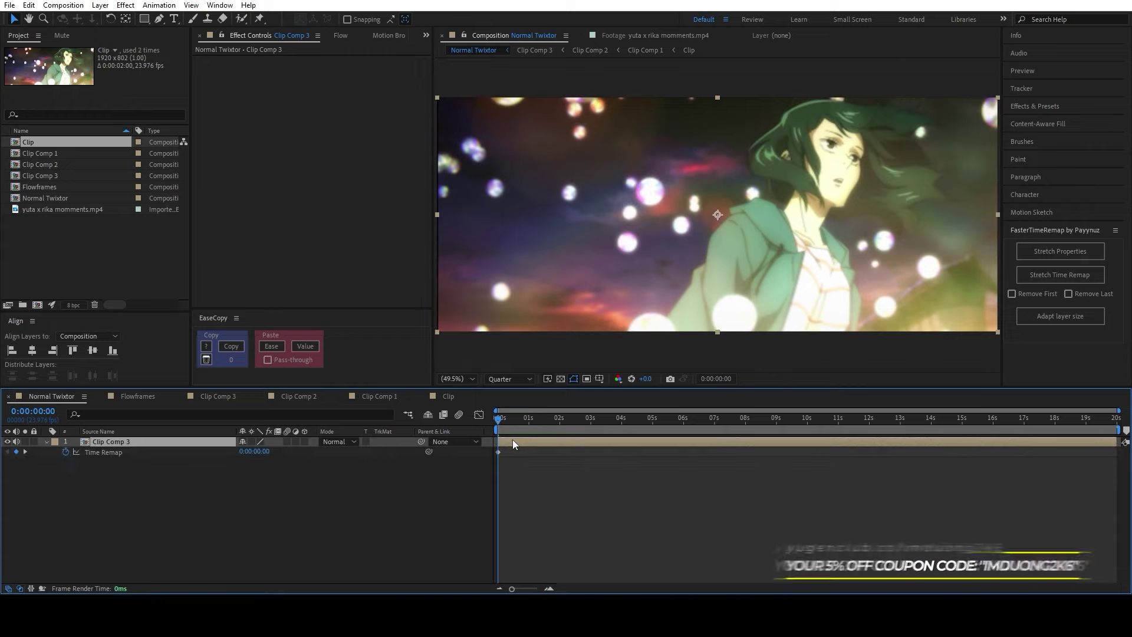
{"action": "key", "text": ";"}
{"action": "left_click_drag", "start_coordinate": [545, 425], "coordinate": [745, 425]}
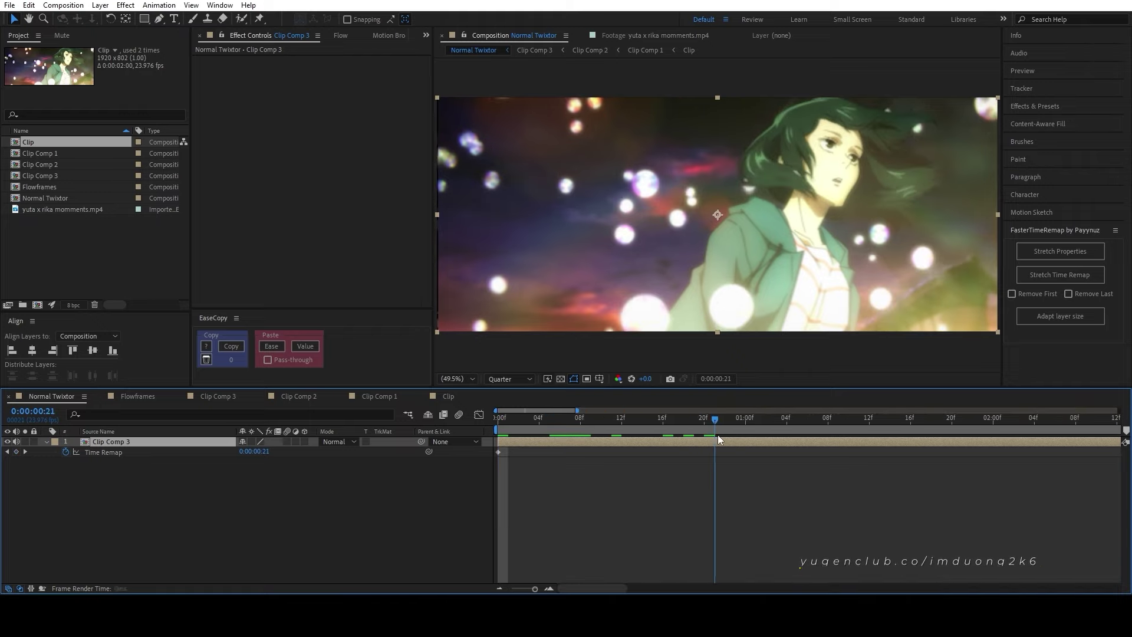
{"action": "mouse_move", "coordinate": [248, 451]}
{"action": "left_mouse_down"}
{"action": "mouse_move", "coordinate": [430, 452]}
{"action": "mouse_move", "coordinate": [407, 451]}
{"action": "left_mouse_up"}
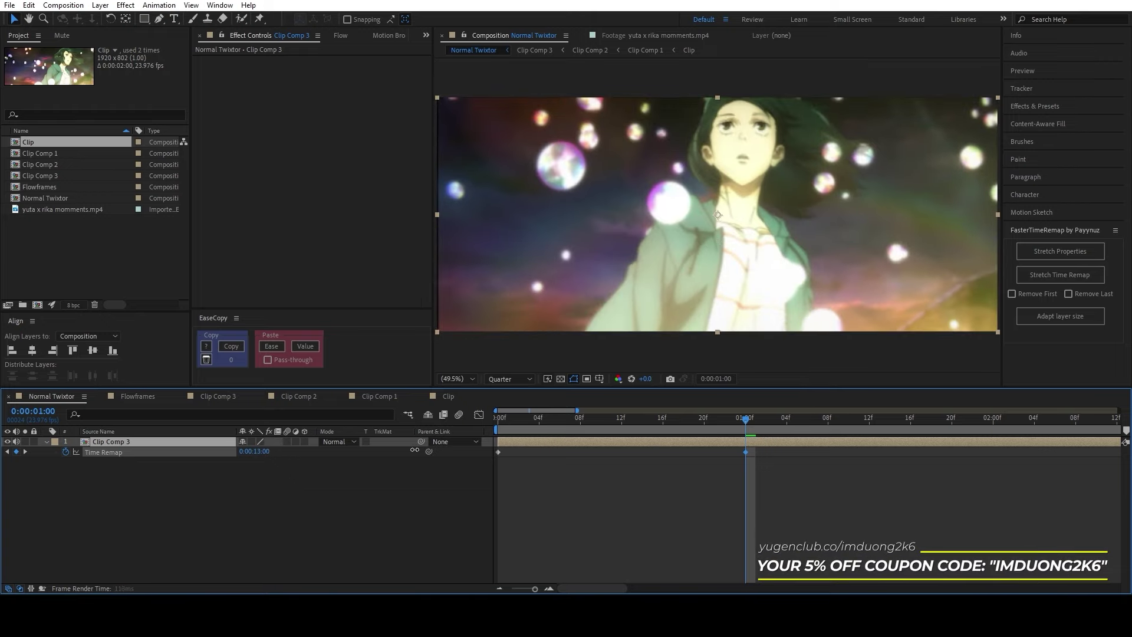
{"action": "left_click", "coordinate": [677, 481]}
{"action": "left_click_drag", "start_coordinate": [801, 455], "coordinate": [430, 468]}
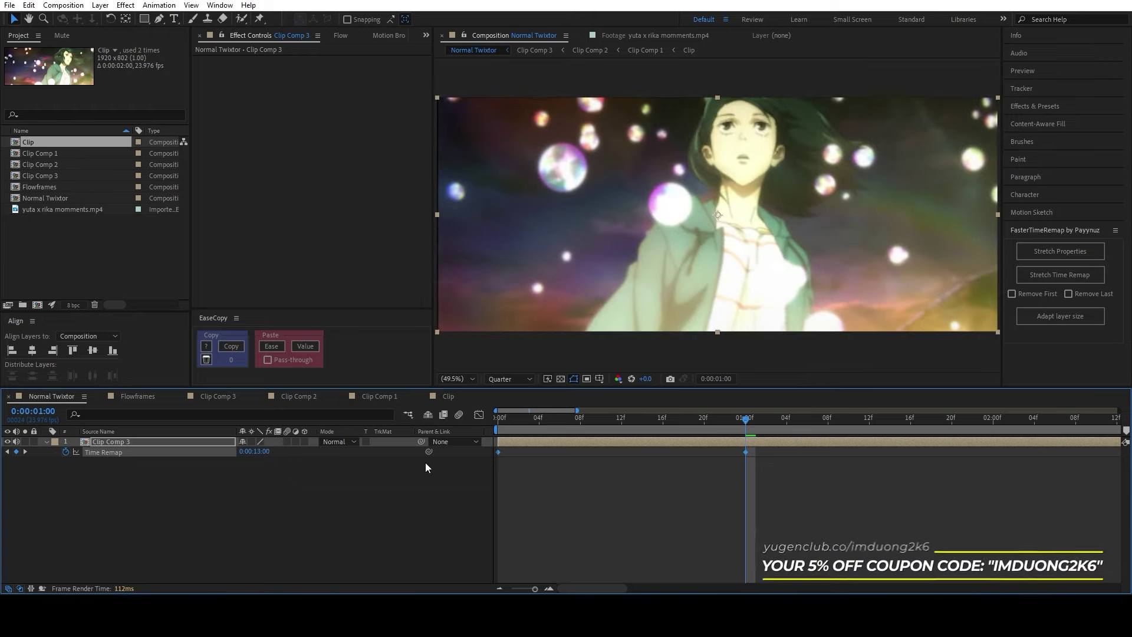
{"action": "key", "text": "F9"}
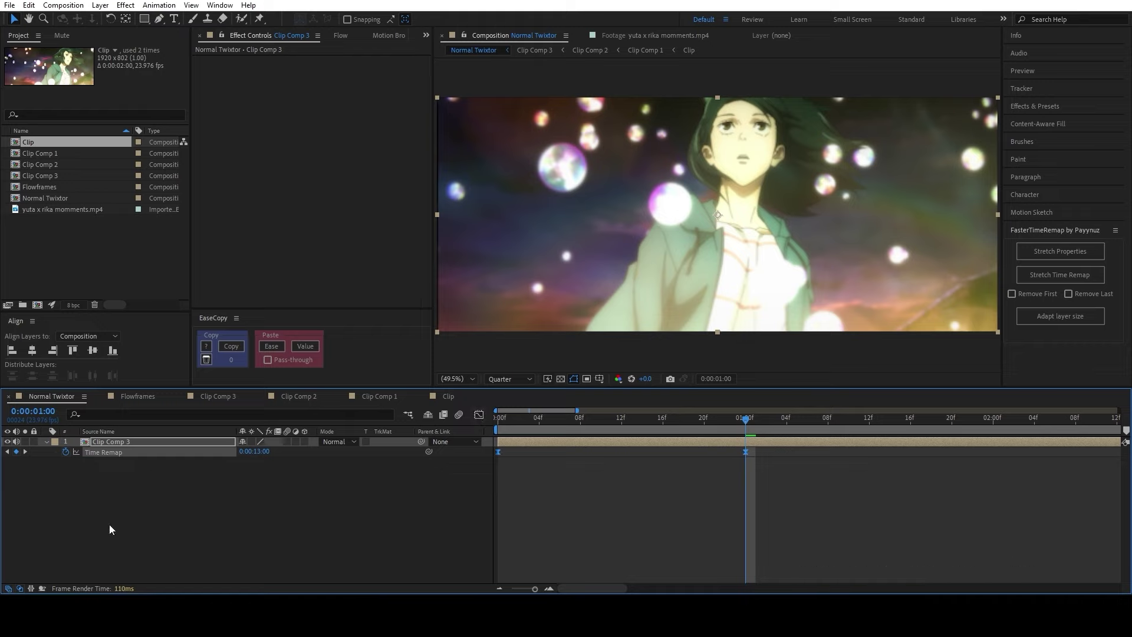
Step: Drag the Time Remap bezier handles in the Graph Editor into a fast-slow-fast curve and preview it
{"action": "left_click", "coordinate": [479, 415]}
{"action": "left_click", "coordinate": [847, 527]}
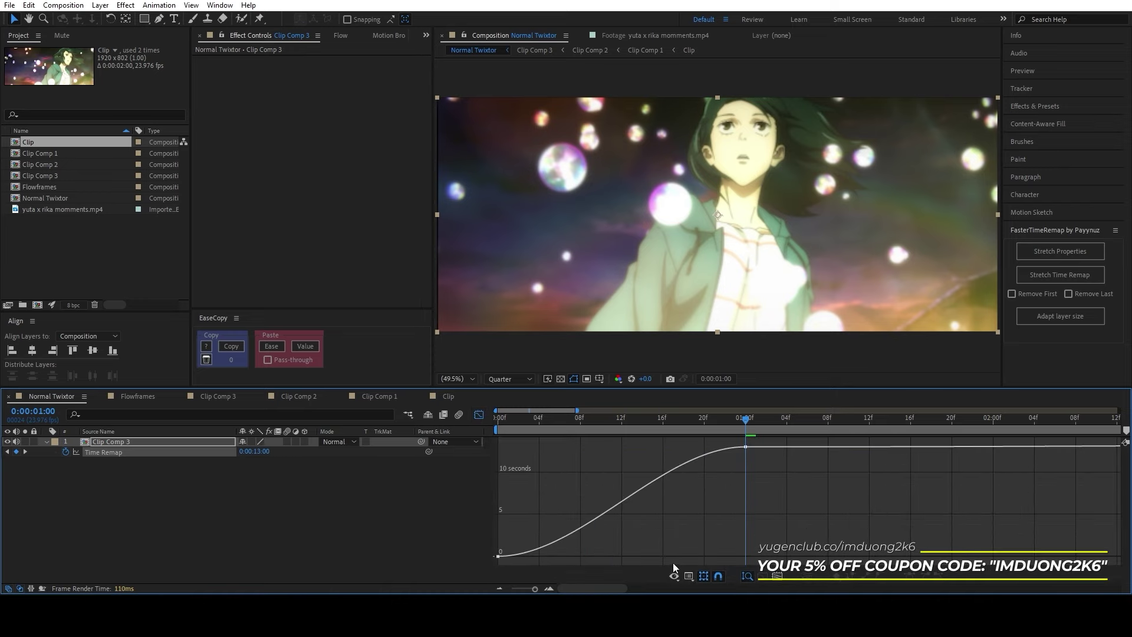
{"action": "left_click_drag", "start_coordinate": [580, 557], "coordinate": [539, 477]}
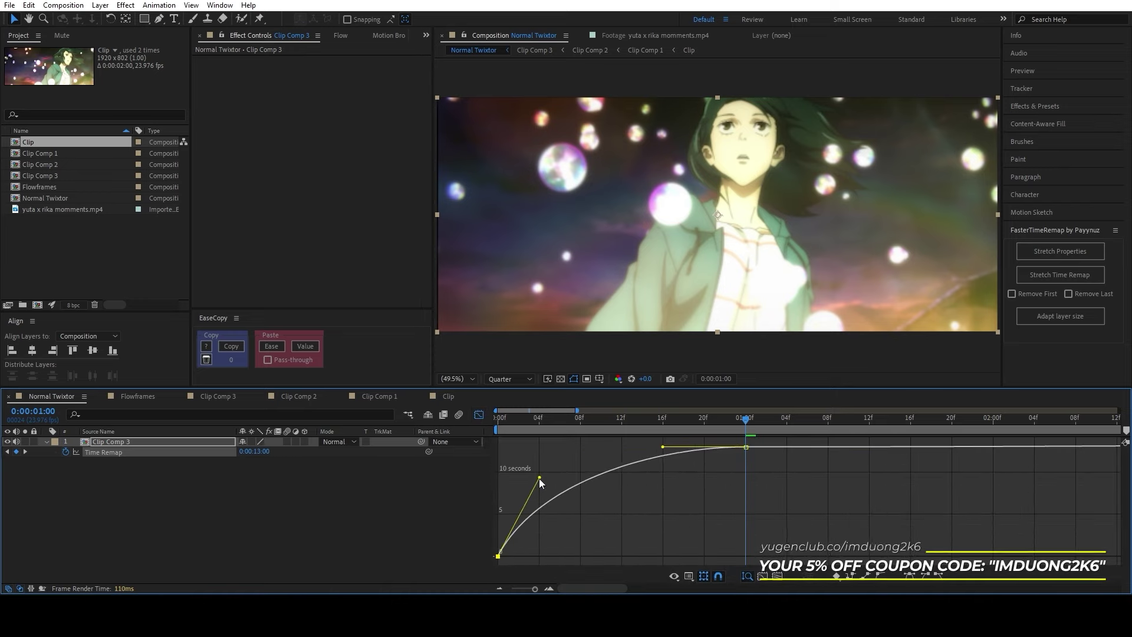
{"action": "left_click_drag", "start_coordinate": [663, 447], "coordinate": [687, 538]}
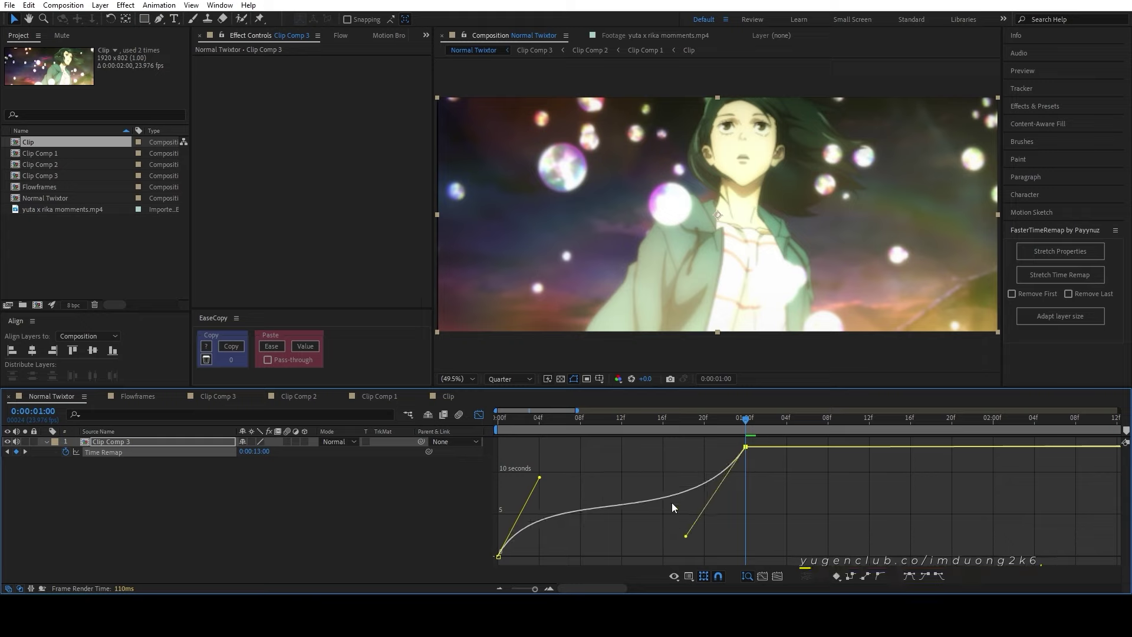
{"action": "left_click_drag", "start_coordinate": [745, 418], "coordinate": [499, 418]}
{"action": "key", "text": "space"}
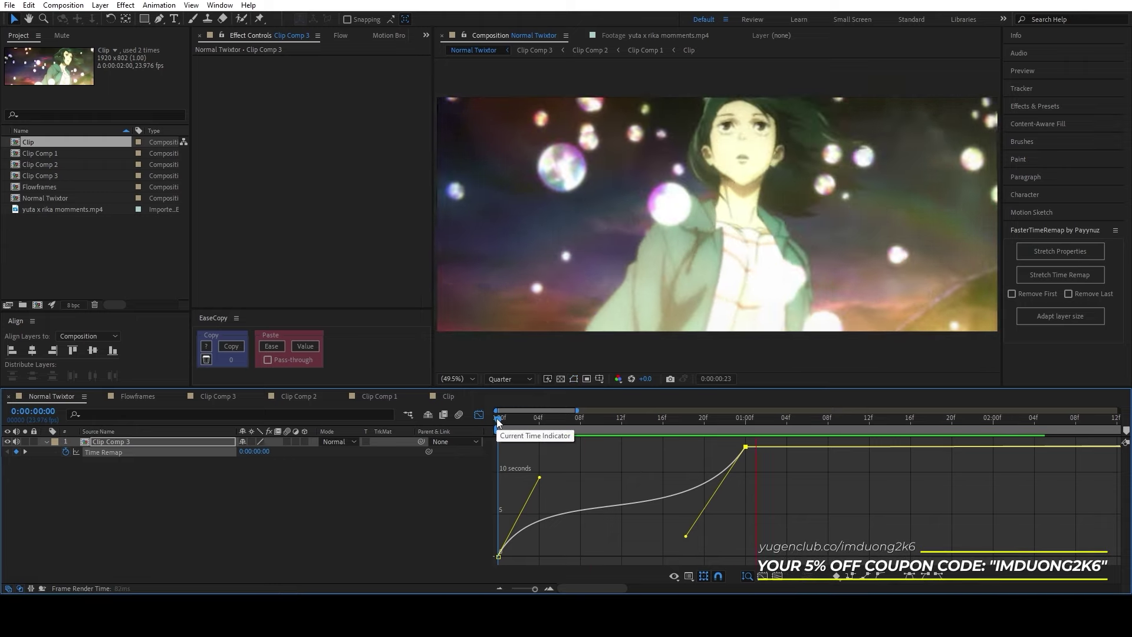
{"action": "key", "text": "space"}
{"action": "left_click", "coordinate": [479, 415]}
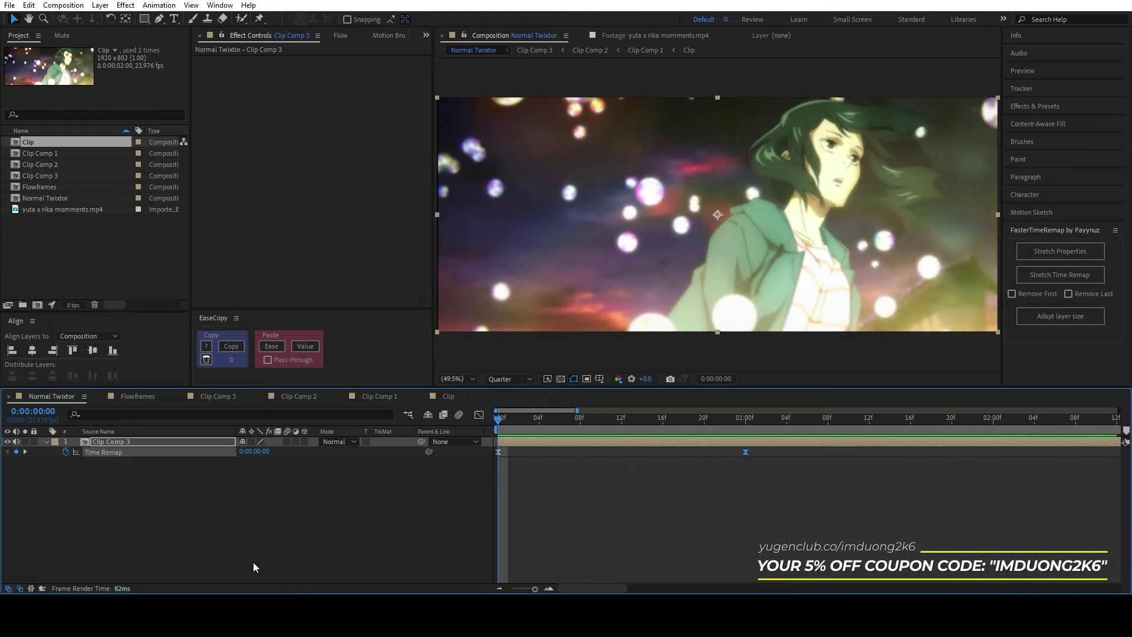
Step: Select Normal Twixtor's Clip layer, move a few frames in, and pre-compose it
{"action": "left_click", "coordinate": [283, 555]}
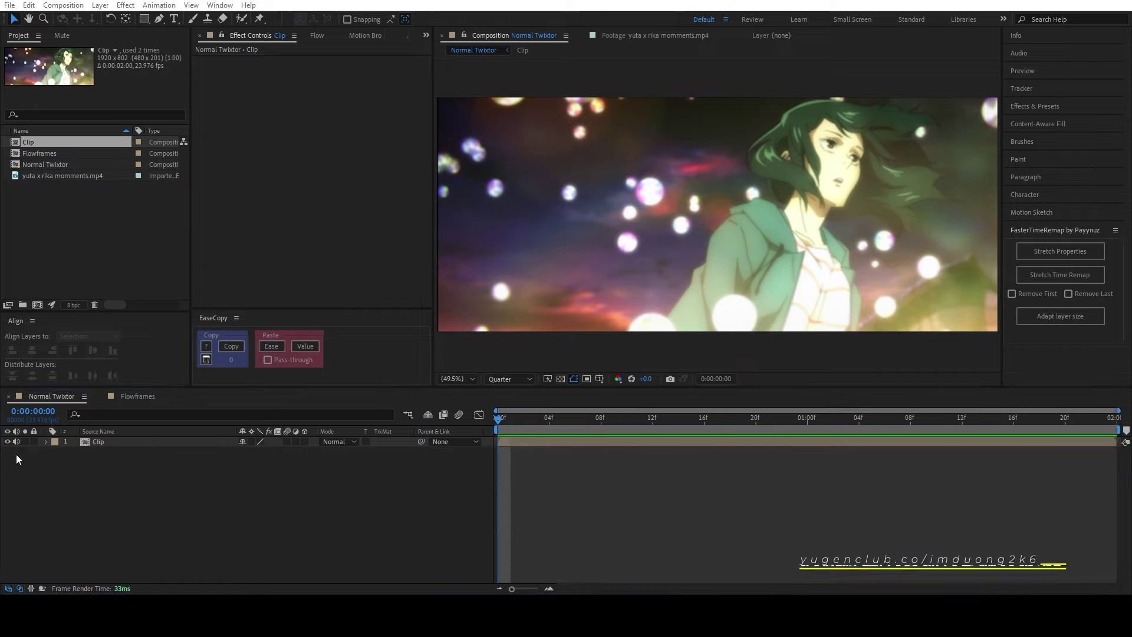
{"action": "left_click", "coordinate": [181, 443]}
{"action": "left_click_drag", "start_coordinate": [537, 433], "coordinate": [680, 443]}
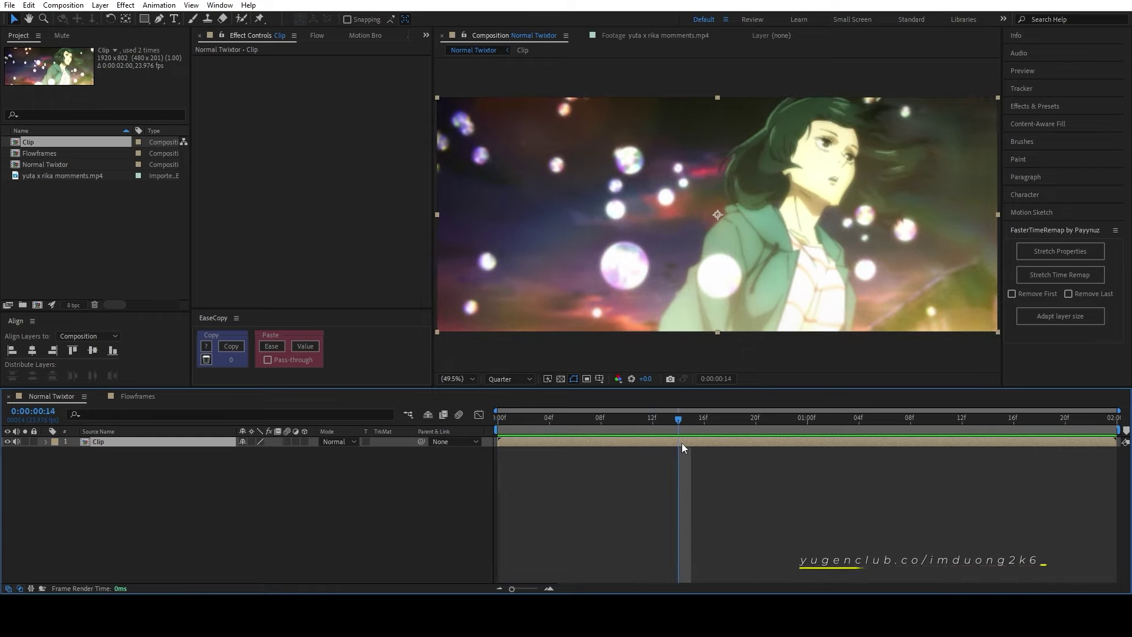
{"action": "key", "text": "ctrl+shift+c"}
{"action": "left_click", "coordinate": [588, 382]}
Step: Apply Twixtor Pro to the Clip layer via the effect search
{"action": "key", "text": "ctrl+space"}
{"action": "type", "text": "twix"}
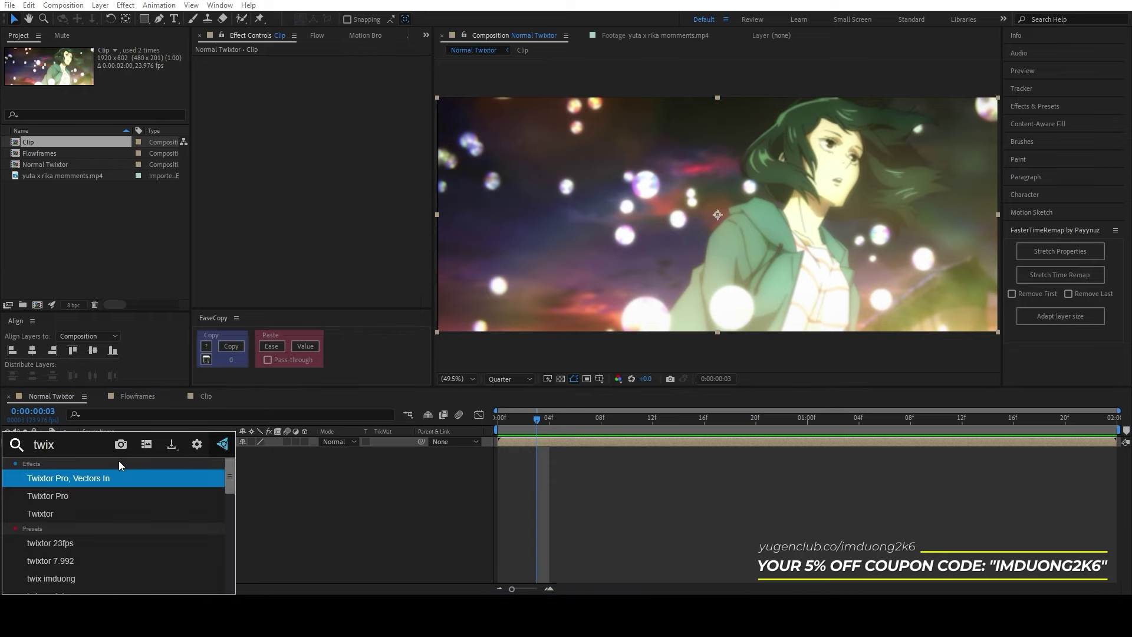
{"action": "key", "text": "Down"}
{"action": "key", "text": "Return"}
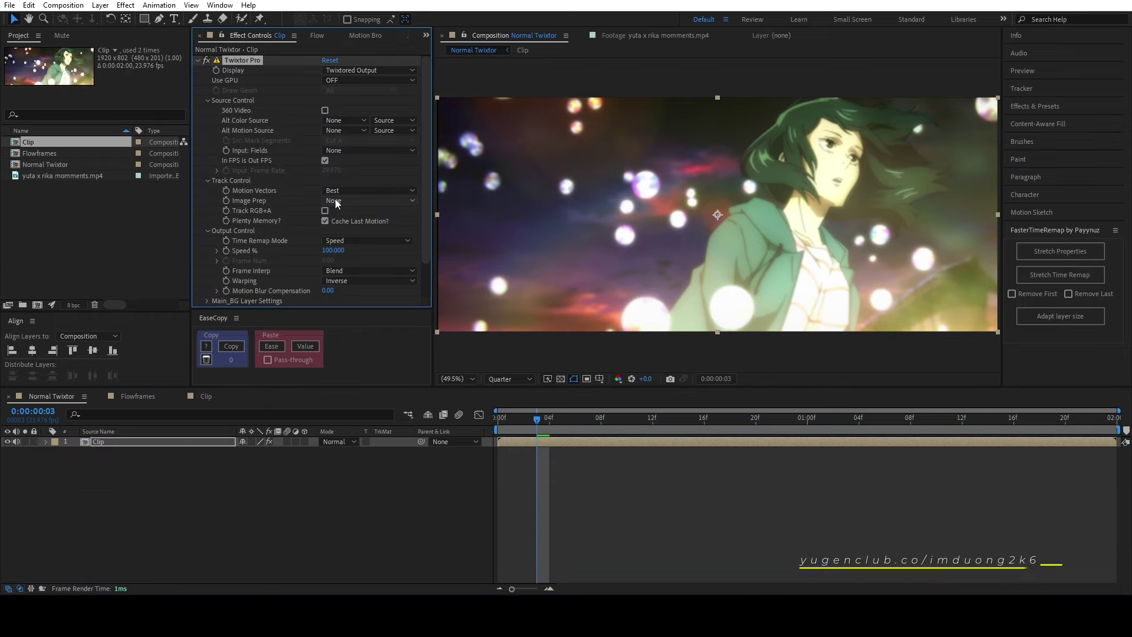
Step: Set Twixtor to Contrast/Edge Enhance image prep and Forward warping, with In FPS is Out FPS off
{"action": "left_click", "coordinate": [335, 199]}
{"action": "left_click", "coordinate": [348, 228]}
{"action": "left_click", "coordinate": [354, 281]}
{"action": "left_click", "coordinate": [355, 319]}
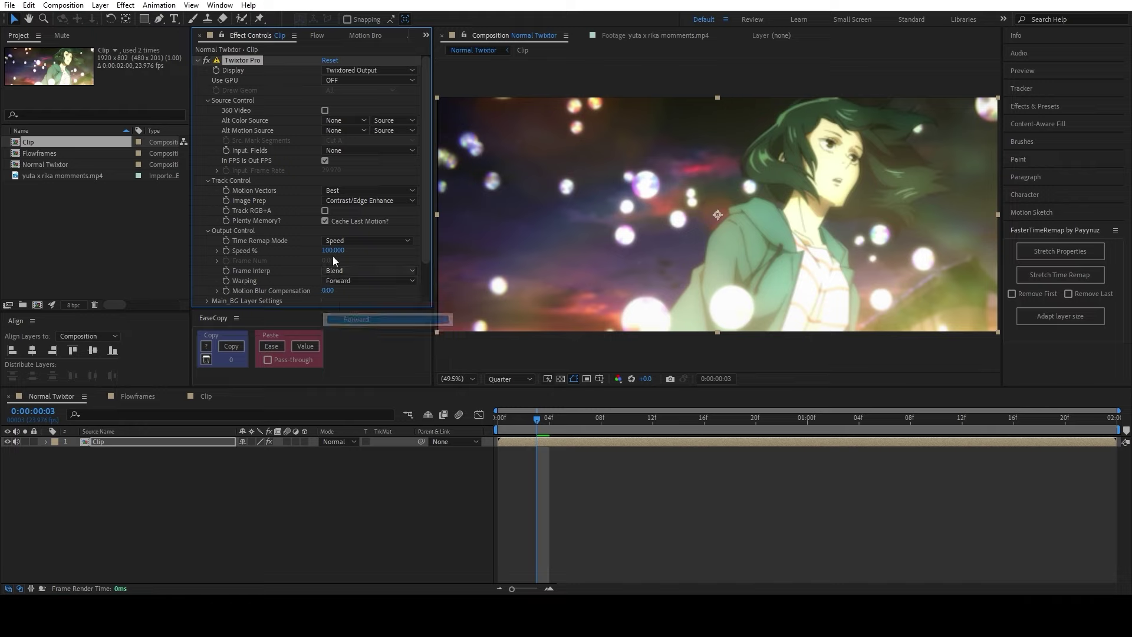
{"action": "left_click", "coordinate": [324, 161]}
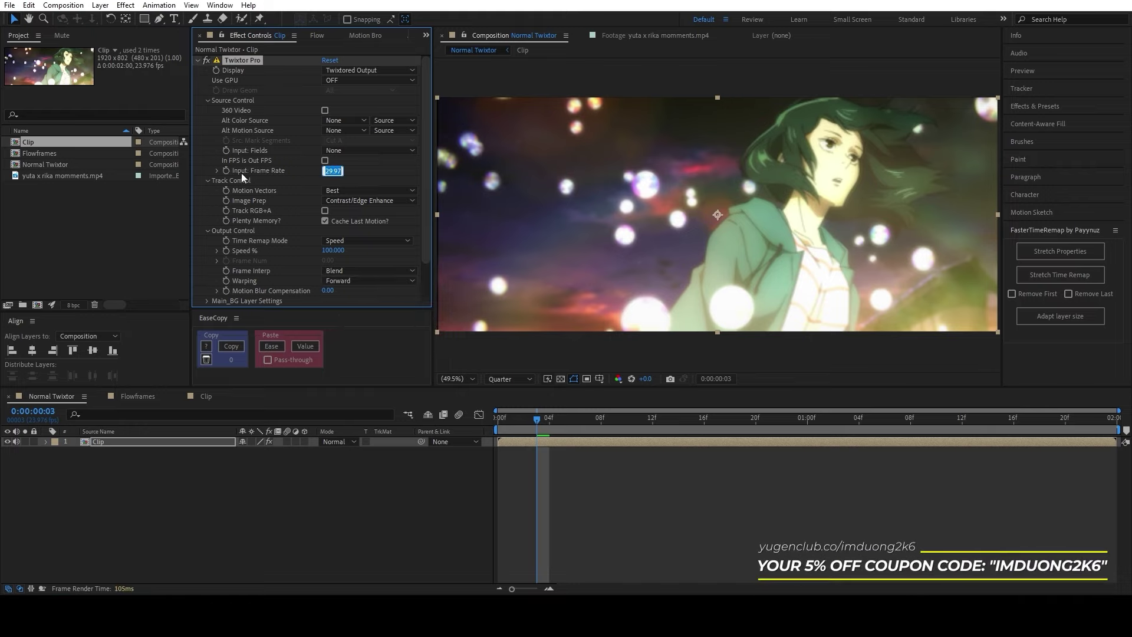
{"action": "left_click", "coordinate": [65, 176]}
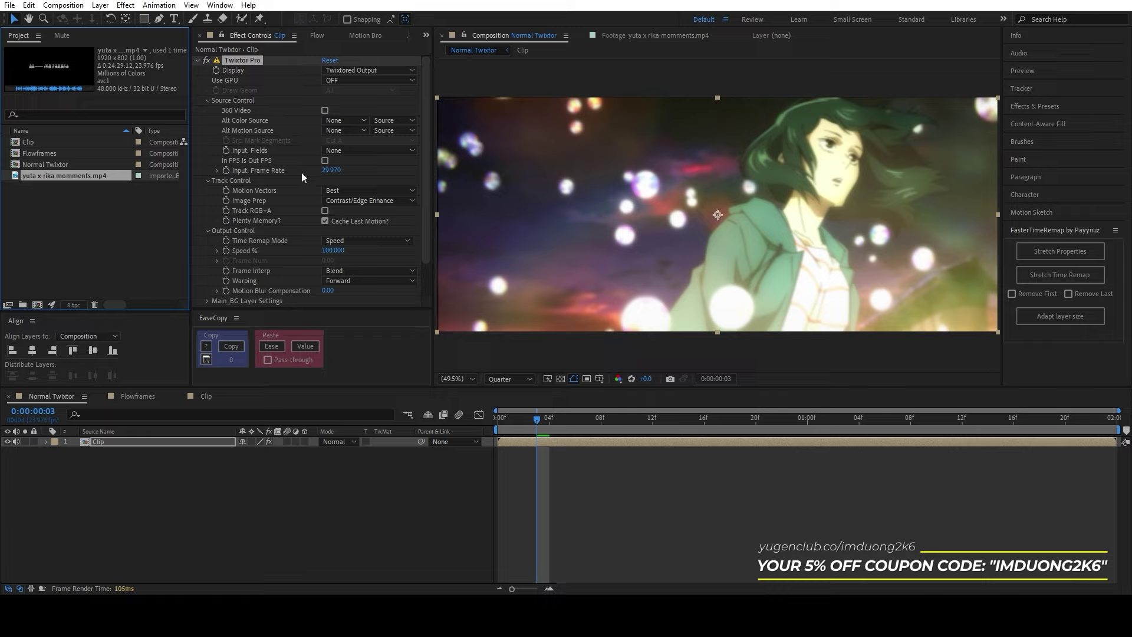
Step: Set Twixtor's input frame rate to 16.488
{"action": "left_click", "coordinate": [332, 170]}
{"action": "type", "text": "3"}
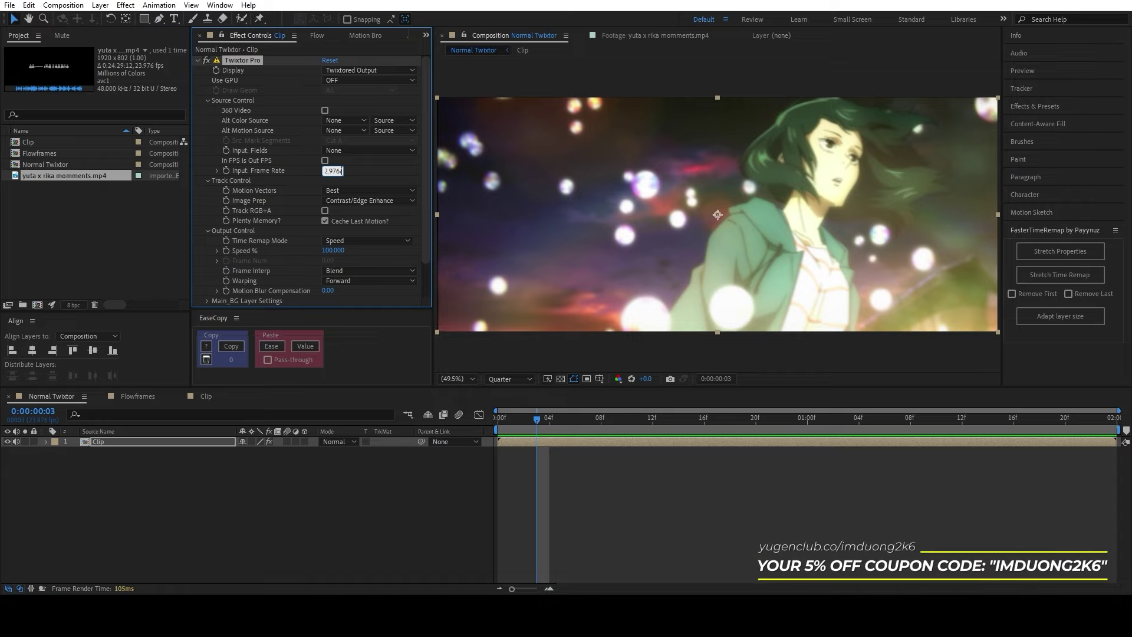
{"action": "key", "text": "Return"}
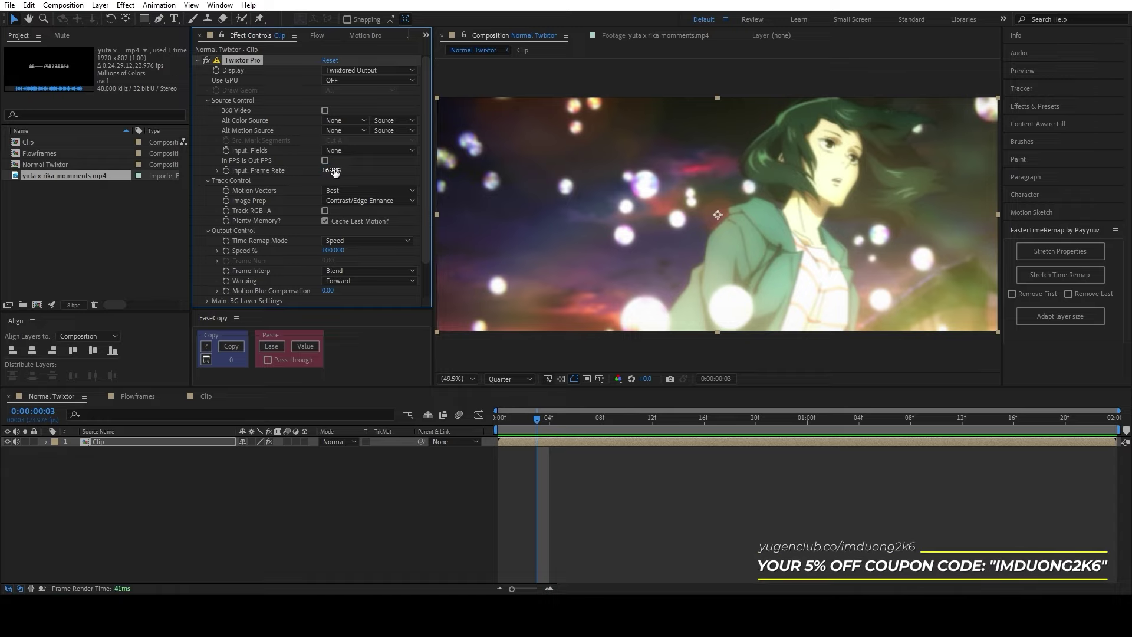
{"action": "left_click_drag", "start_coordinate": [321, 175], "coordinate": [340, 171]}
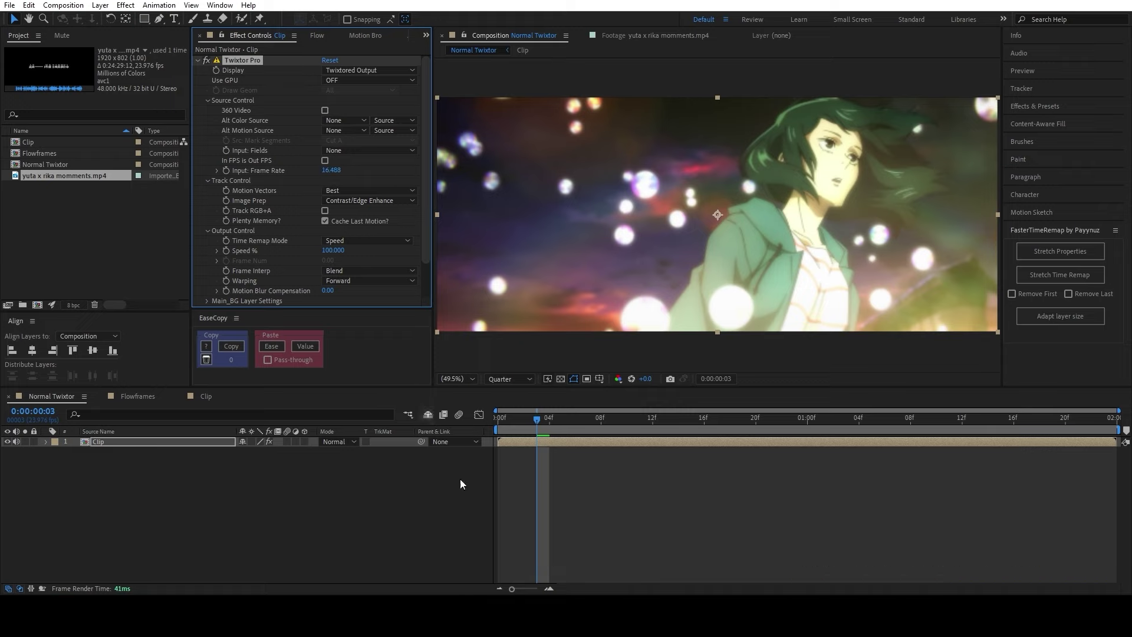
Step: Preview the slowed clip from the start, then switch to the Flowframes composition
{"action": "mouse_move", "coordinate": [519, 412]}
{"action": "left_mouse_down"}
{"action": "mouse_move", "coordinate": [880, 422]}
{"action": "mouse_move", "coordinate": [441, 429]}
{"action": "left_mouse_up"}
{"action": "key", "text": "space"}
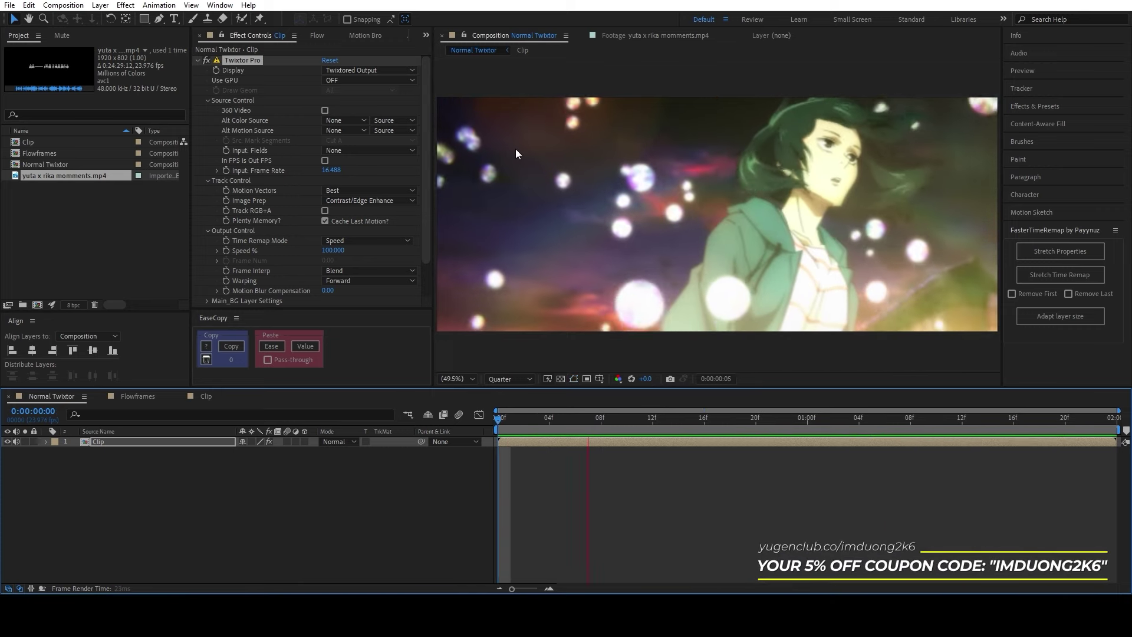
{"action": "key", "text": "space"}
{"action": "left_click_drag", "start_coordinate": [607, 421], "coordinate": [486, 427]}
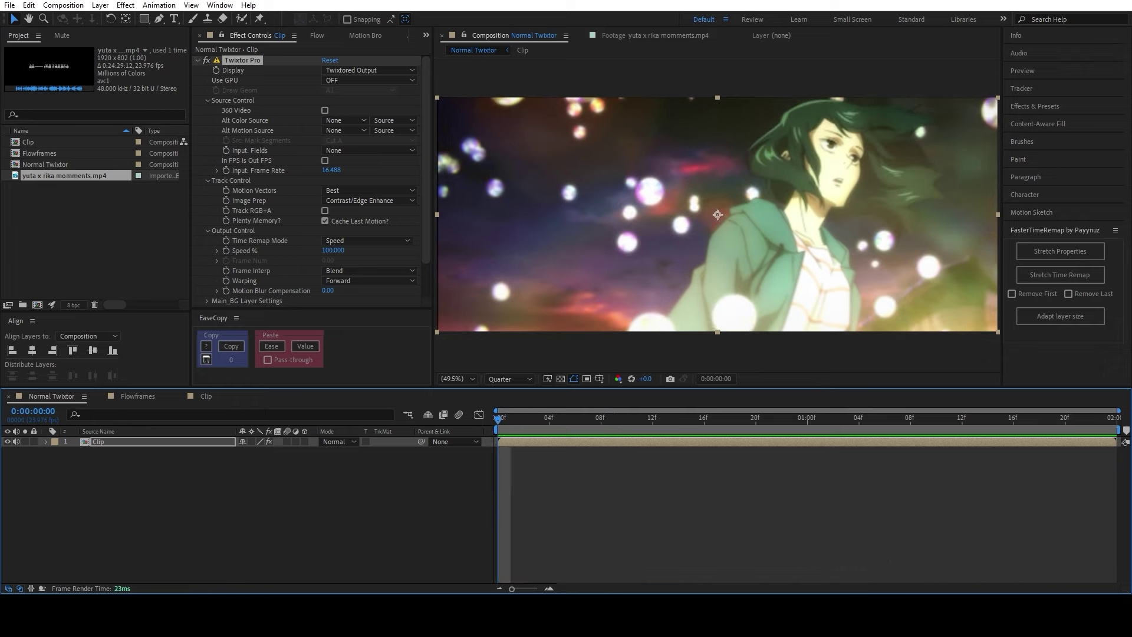
{"action": "left_click", "coordinate": [138, 396]}
Step: Enable time remapping on the Clip layer from the first frame
{"action": "left_click", "coordinate": [414, 495]}
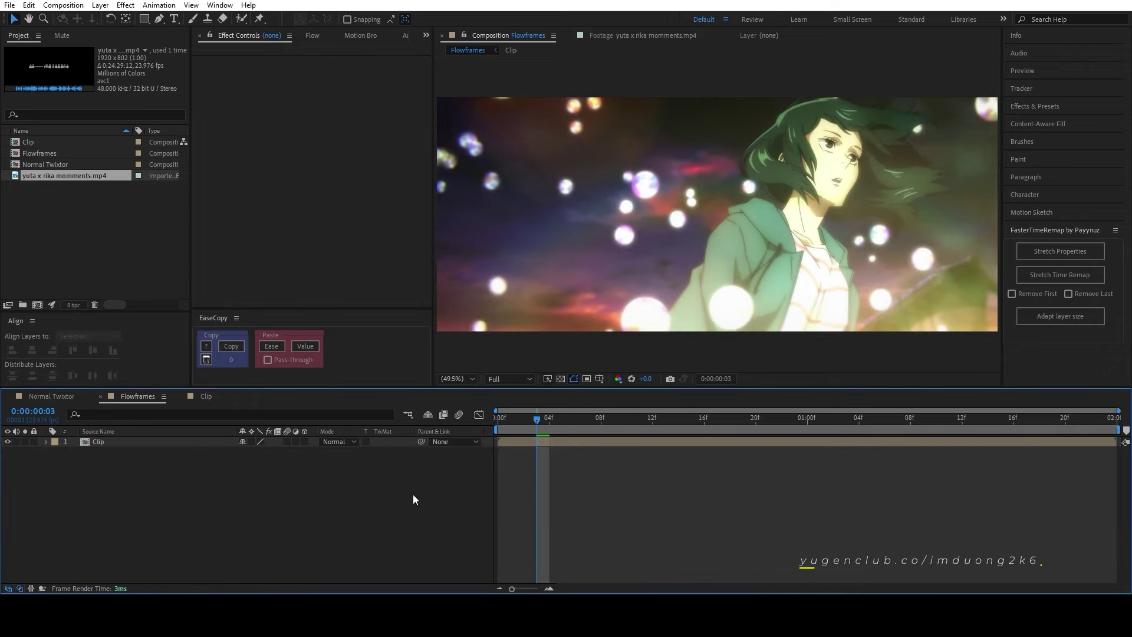
{"action": "key", "text": "Home"}
{"action": "key", "text": "ctrl+a"}
{"action": "key", "text": "ctrl+alt+t"}
Step: Add Time Remap keyframes every two frames from the start through frame 21
{"action": "key", "text": "Page_Down"}
{"action": "key", "text": "Page_Down"}
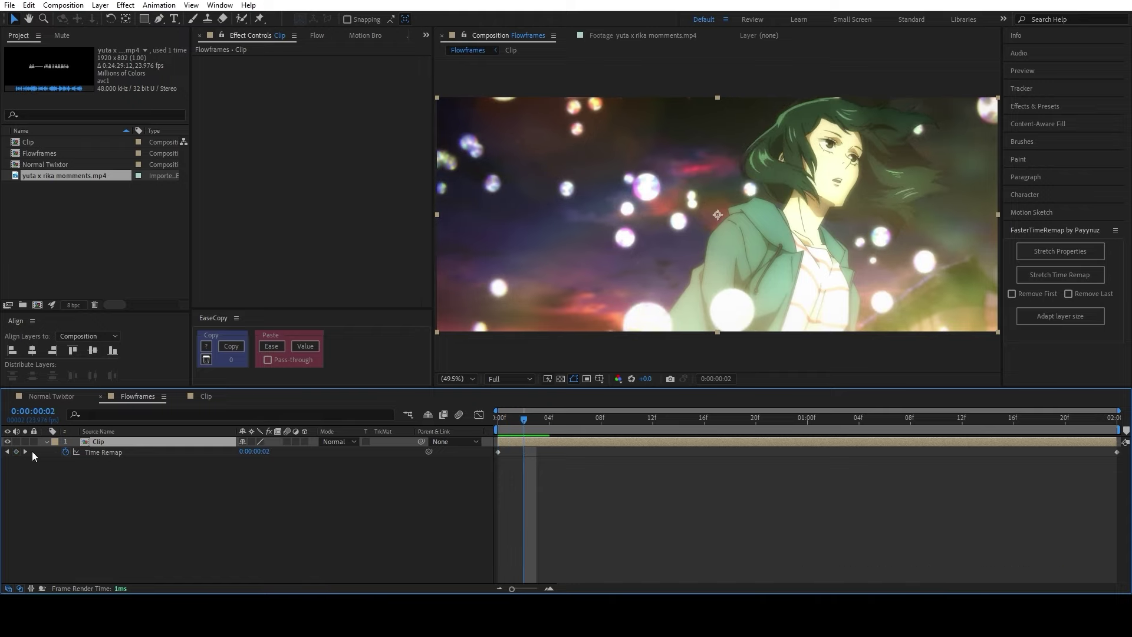
{"action": "left_click", "coordinate": [15, 452]}
{"action": "key", "text": "Page_Down"}
{"action": "key", "text": "Page_Down"}
{"action": "left_click", "coordinate": [16, 452]}
{"action": "key", "text": "Page_Down"}
{"action": "key", "text": "Page_Down"}
{"action": "key", "text": "Page_Down"}
{"action": "key", "text": "Page_Down"}
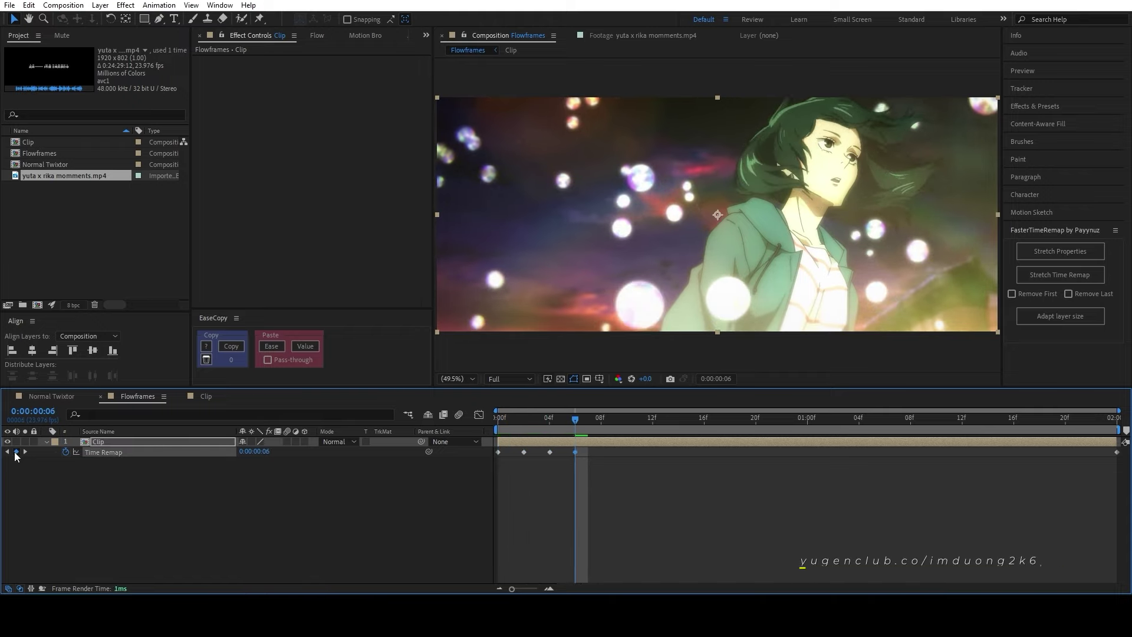
{"action": "left_click", "coordinate": [16, 452]}
{"action": "key", "text": "Page_Down"}
{"action": "key", "text": "Page_Down"}
{"action": "left_click", "coordinate": [16, 452]}
{"action": "key", "text": "Page_Down"}
{"action": "left_click", "coordinate": [14, 452]}
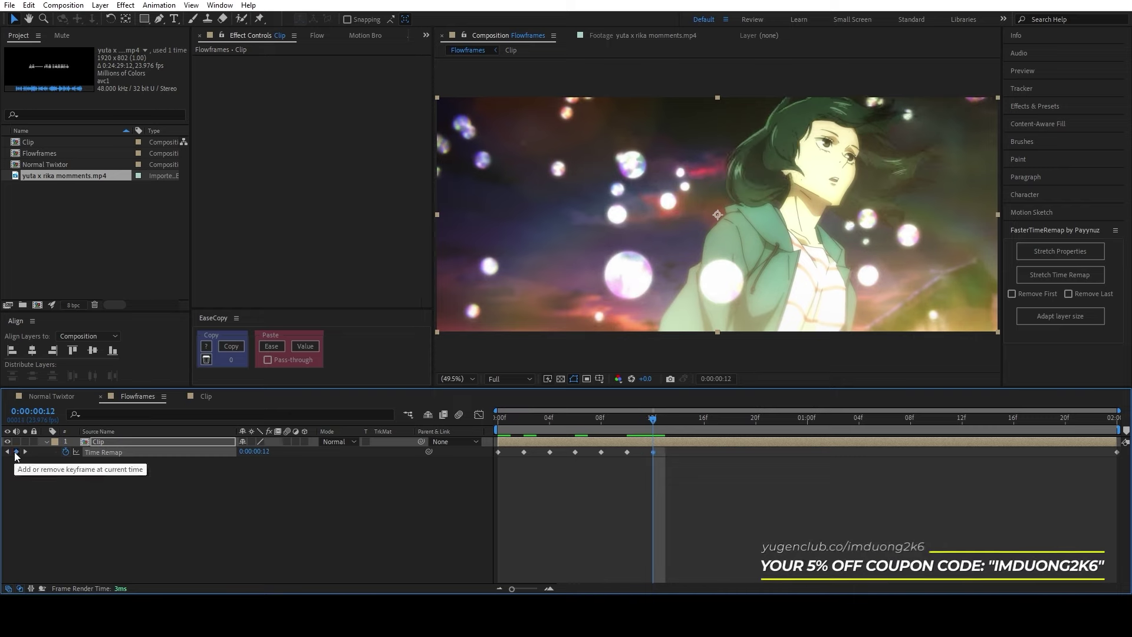
{"action": "key", "text": "Page_Down"}
{"action": "key", "text": "Page_Down"}
{"action": "left_click", "coordinate": [14, 452]}
{"action": "key", "text": "Page_Down"}
{"action": "key", "text": "Page_Down"}
{"action": "left_click", "coordinate": [14, 452]}
{"action": "key", "text": "Page_Down"}
{"action": "left_click", "coordinate": [14, 452]}
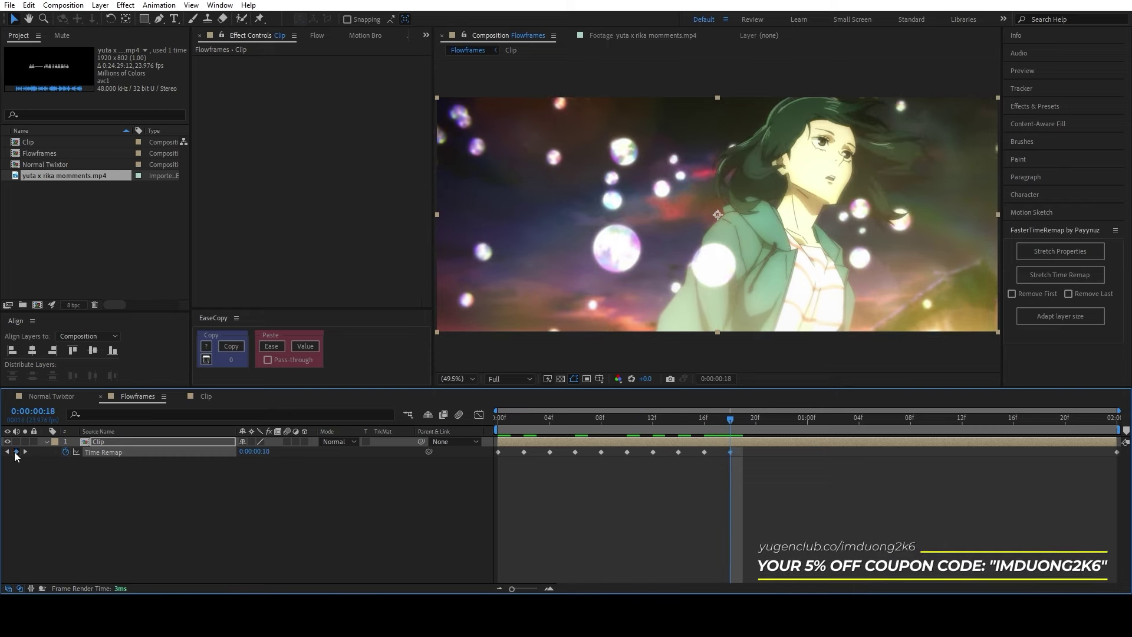
{"action": "key", "text": "Page_Down"}
{"action": "key", "text": "Page_Down"}
{"action": "left_click", "coordinate": [14, 452]}
Step: Continue Time Remap keyframes every two frames to 0:00:01:22, then select them all
{"action": "key", "text": "Page_Down"}
{"action": "left_click", "coordinate": [14, 452]}
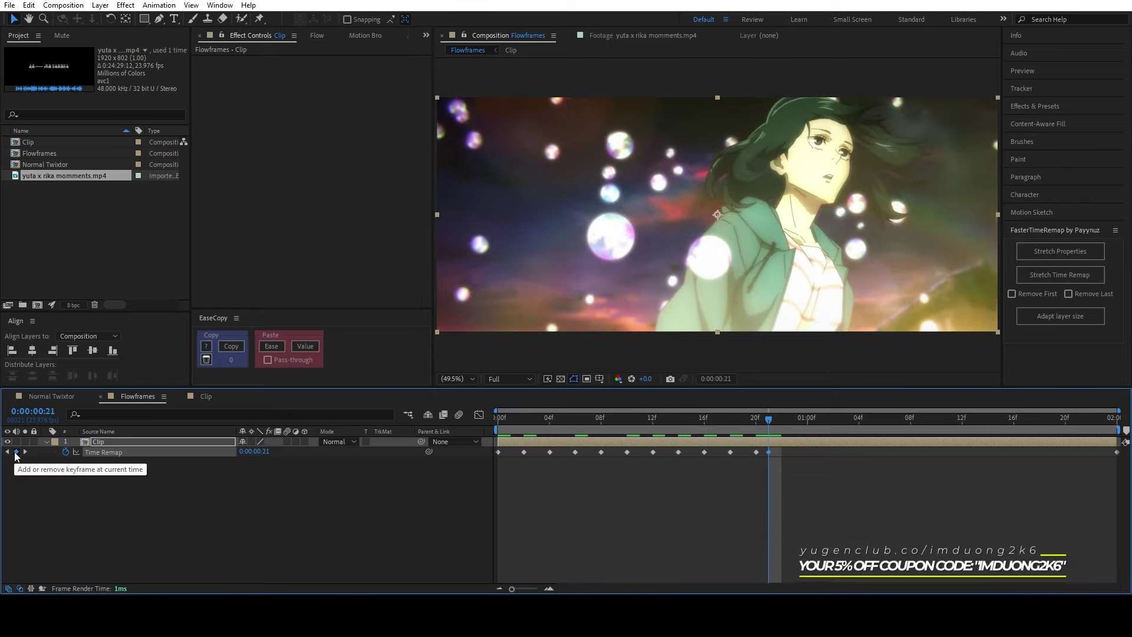
{"action": "key", "text": "Page_Down"}
{"action": "left_click", "coordinate": [15, 452]}
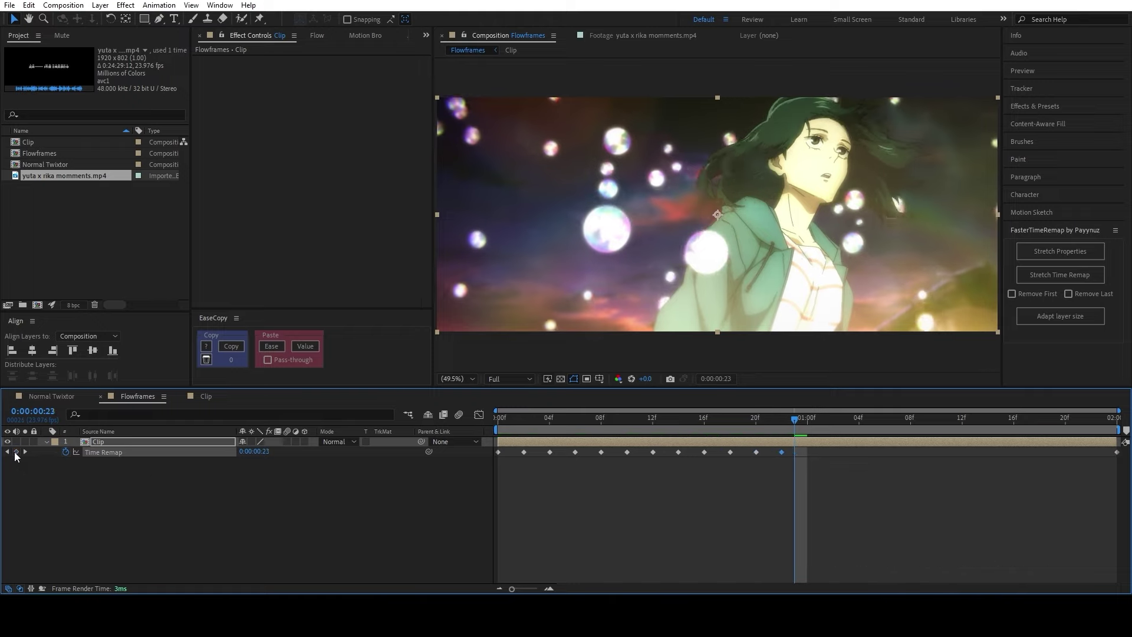
{"action": "key", "text": "Page_Down"}
{"action": "key", "text": "Page_Down"}
{"action": "left_click", "coordinate": [15, 451]}
{"action": "key", "text": "Page_Down"}
{"action": "key", "text": "Page_Down"}
{"action": "left_click", "coordinate": [15, 452]}
{"action": "key", "text": "Page_Down"}
{"action": "left_click", "coordinate": [14, 452]}
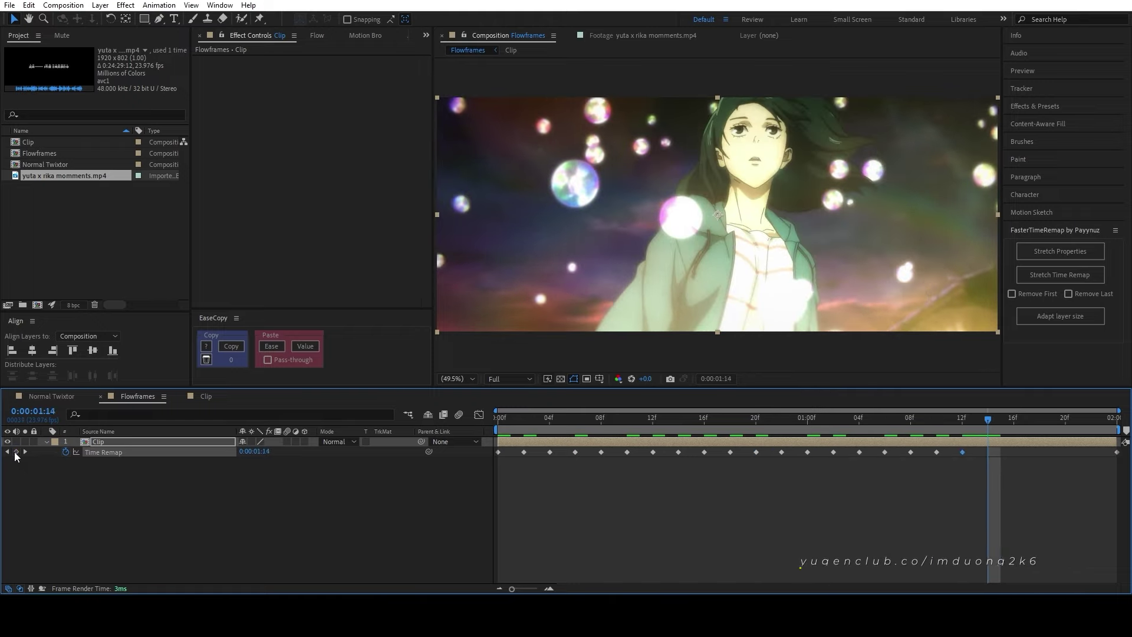
{"action": "key", "text": "Page_Down"}
{"action": "key", "text": "Page_Down"}
{"action": "left_click", "coordinate": [14, 452]}
{"action": "left_click", "coordinate": [14, 452]}
{"action": "left_click", "coordinate": [647, 541]}
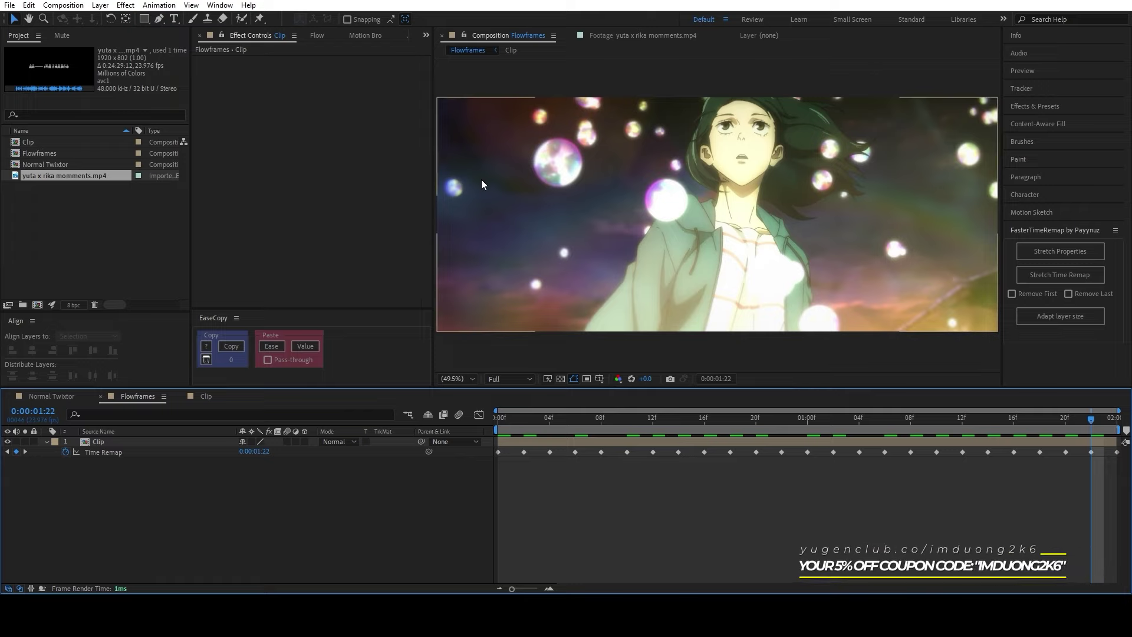
{"action": "left_click_drag", "start_coordinate": [492, 453], "coordinate": [1121, 490]}
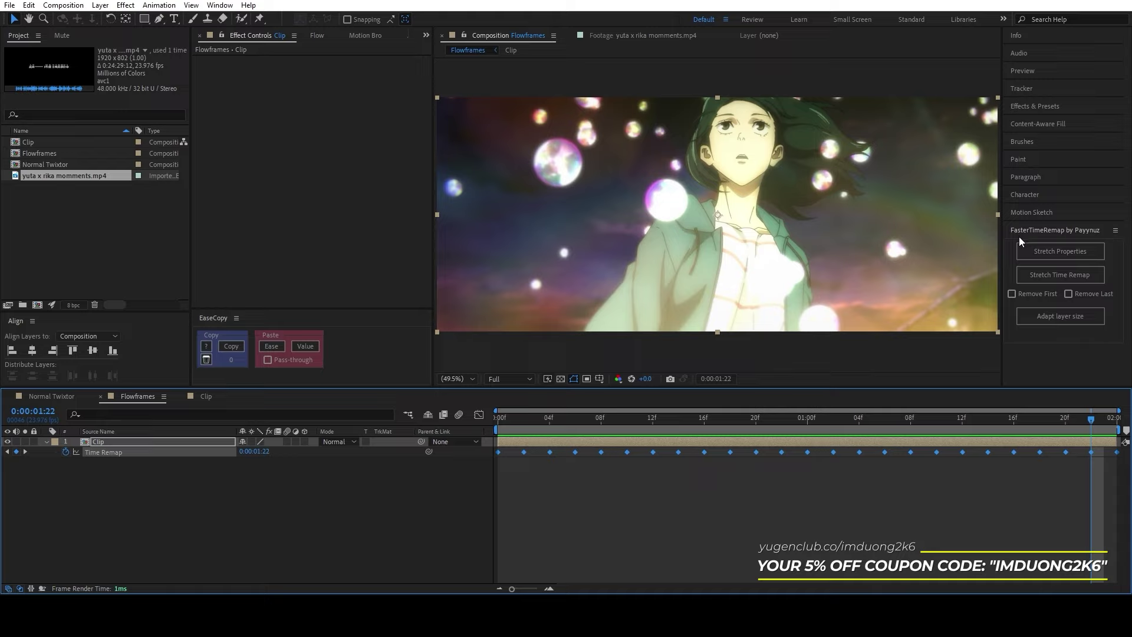
Step: Stretch the selected keyframes onto consecutive frames with Remove First and Remove Last enabled
{"action": "left_click", "coordinate": [1012, 293]}
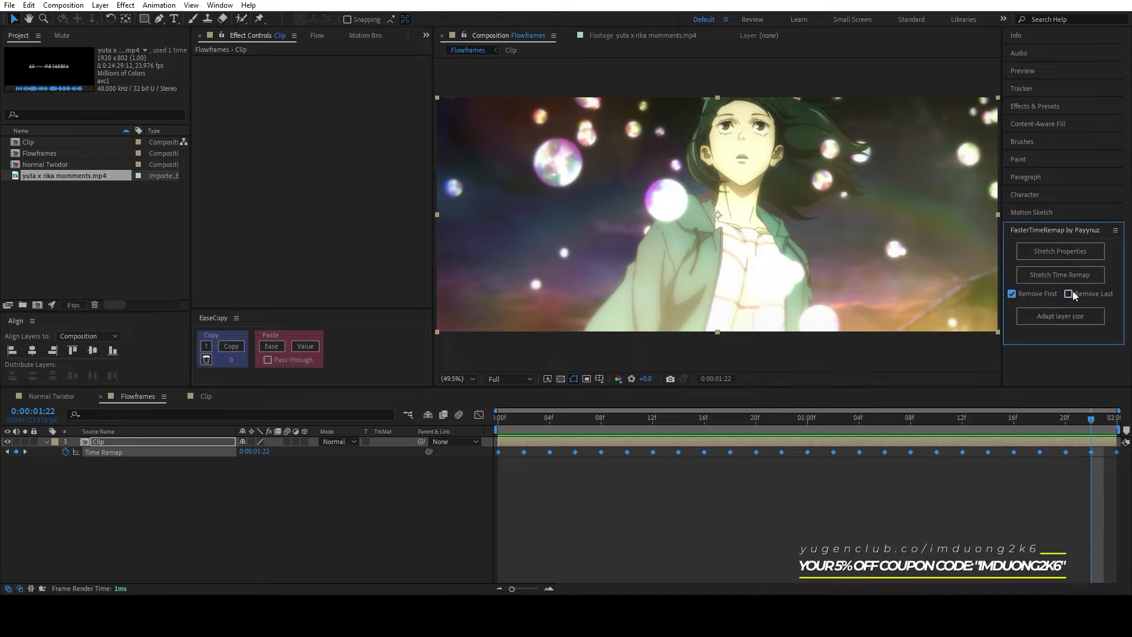
{"action": "left_click", "coordinate": [1069, 294]}
{"action": "left_click", "coordinate": [1072, 278]}
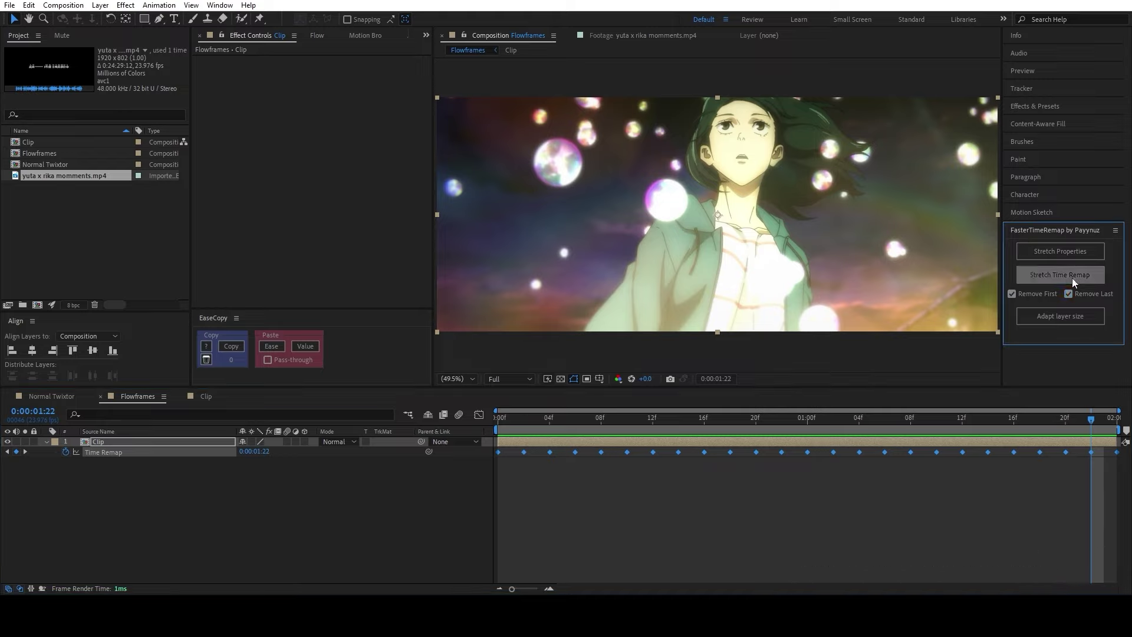
Step: End the work area near frame 21 and check the final Time Remap keyframes
{"action": "mouse_move", "coordinate": [771, 419]}
{"action": "left_mouse_down"}
{"action": "mouse_move", "coordinate": [730, 439]}
{"action": "mouse_move", "coordinate": [769, 439]}
{"action": "left_mouse_up"}
{"action": "key", "text": "n"}
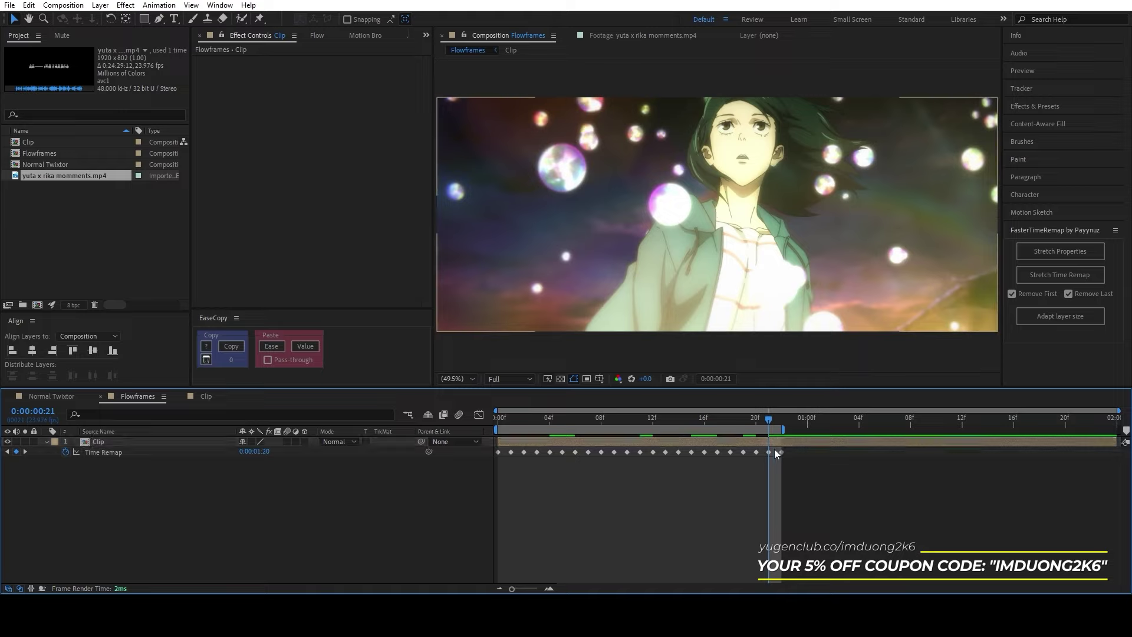
{"action": "left_click", "coordinate": [769, 452]}
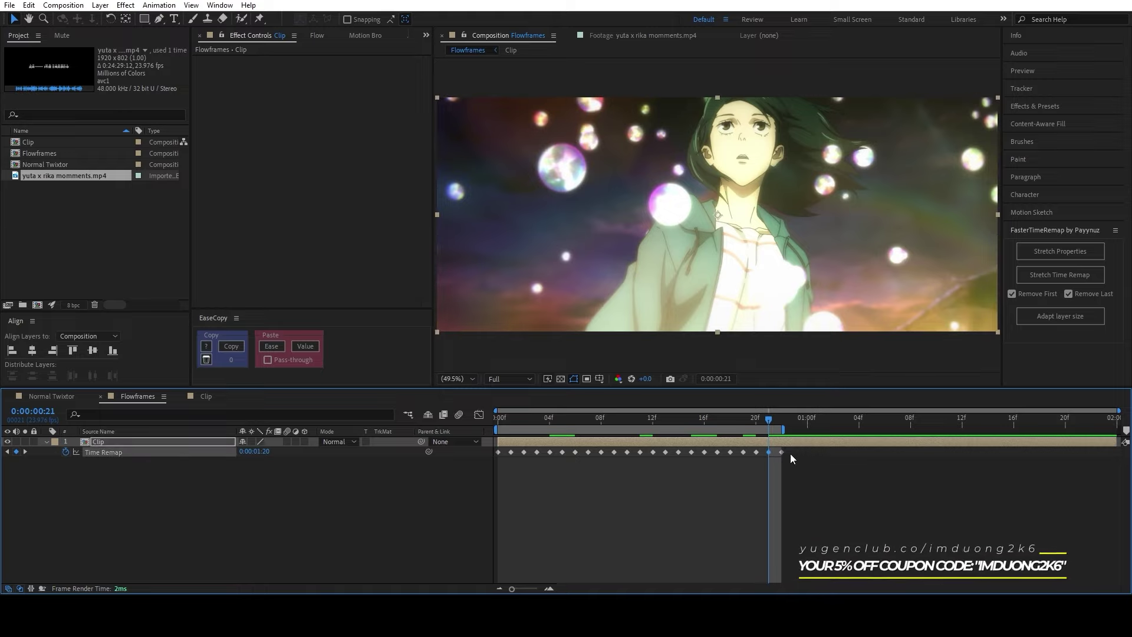
{"action": "mouse_move", "coordinate": [765, 458]}
{"action": "left_mouse_down"}
{"action": "mouse_move", "coordinate": [789, 449]}
{"action": "mouse_move", "coordinate": [487, 420]}
{"action": "mouse_move", "coordinate": [685, 515]}
{"action": "left_mouse_up"}
{"action": "left_click", "coordinate": [790, 449]}
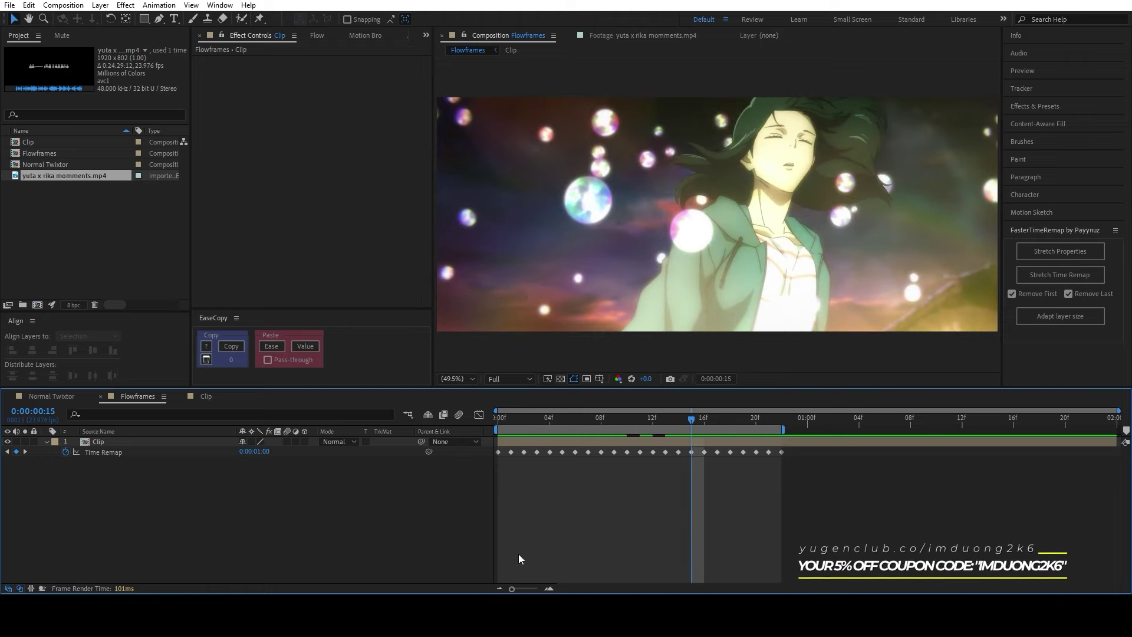
Step: Queue the Flowframes comp as a PNG Sequence render into the twix tut folder
{"action": "key", "text": "ctrl+m"}
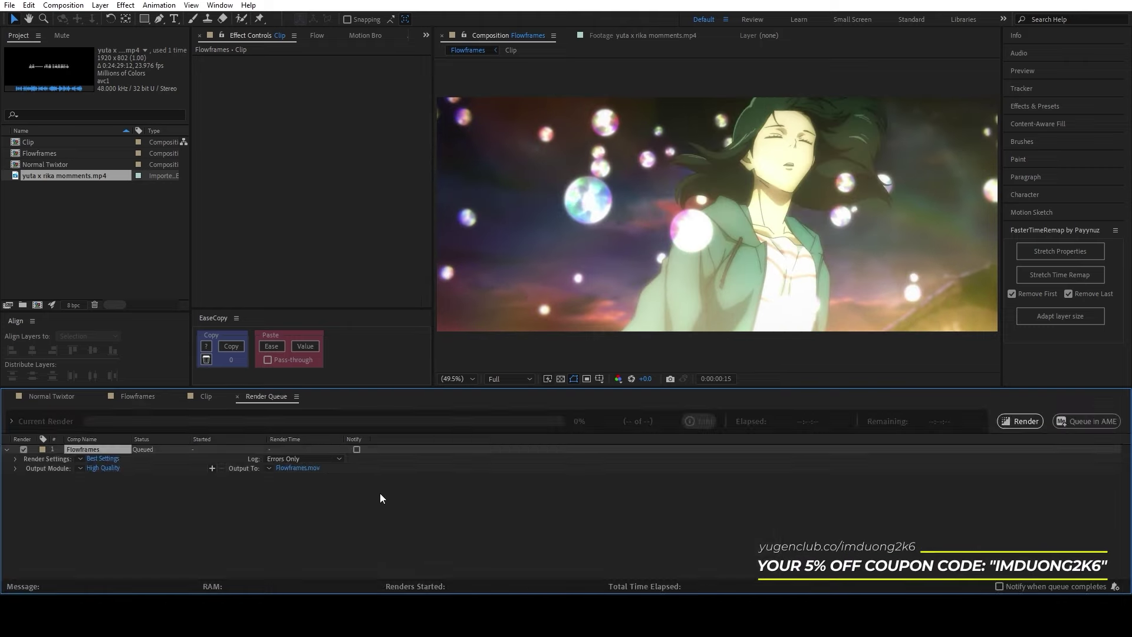
{"action": "left_click", "coordinate": [113, 468]}
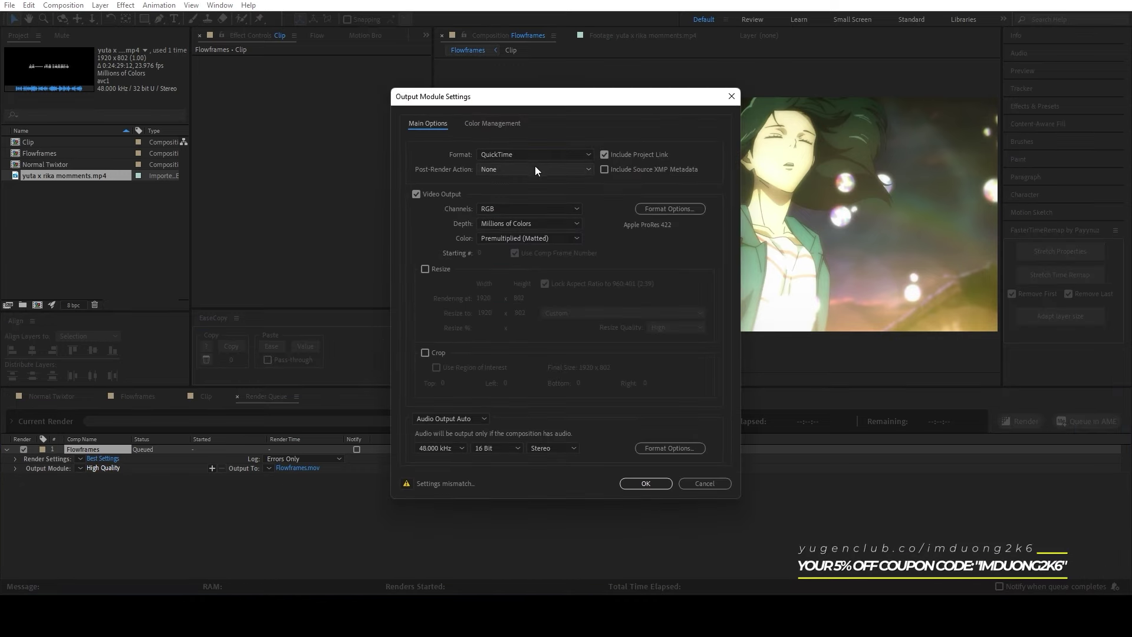
{"action": "left_click", "coordinate": [504, 153]}
{"action": "left_click", "coordinate": [515, 286]}
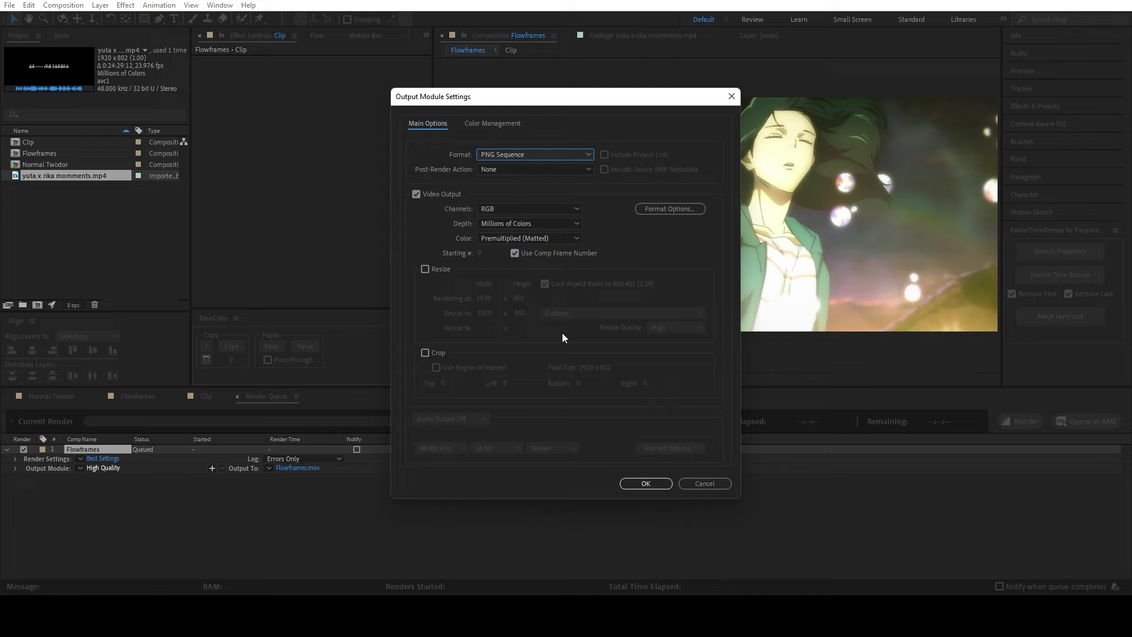
{"action": "left_click", "coordinate": [644, 483]}
{"action": "left_click", "coordinate": [303, 468]}
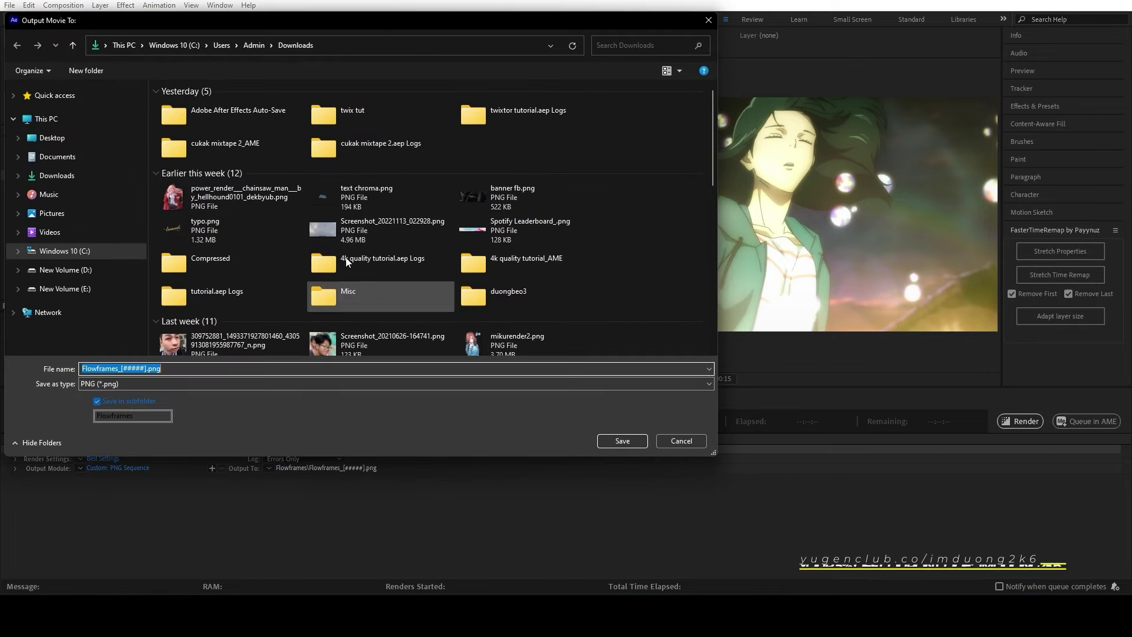
{"action": "double_click", "coordinate": [370, 124]}
{"action": "left_click", "coordinate": [623, 441]}
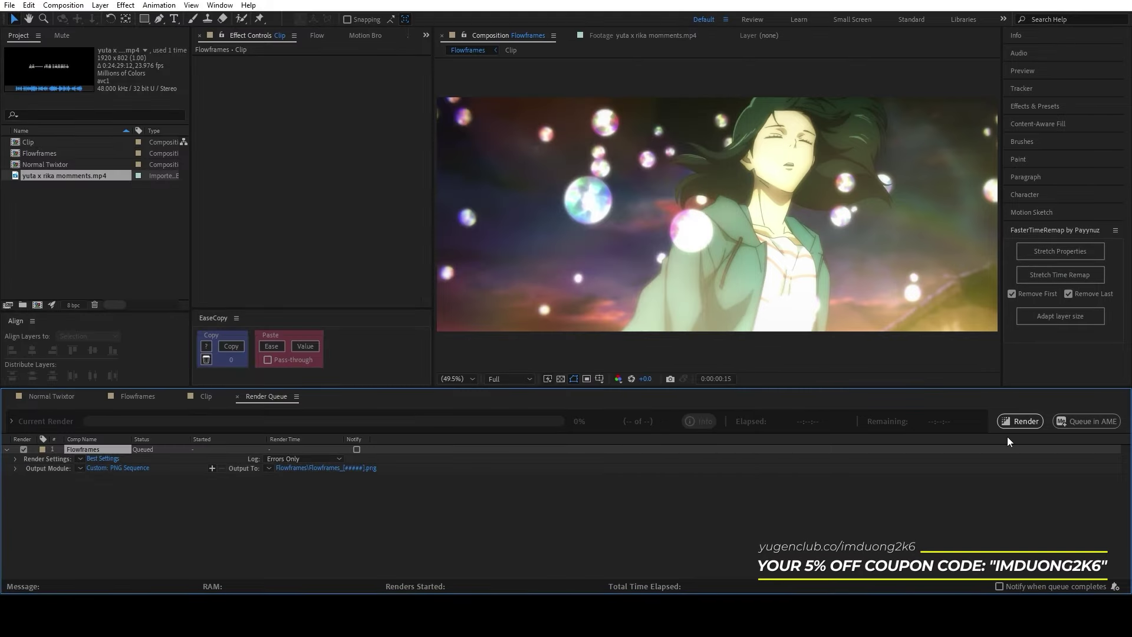
Step: Delete the old render folders, including flowframes, from twix tut
{"action": "left_click", "coordinate": [306, 468]}
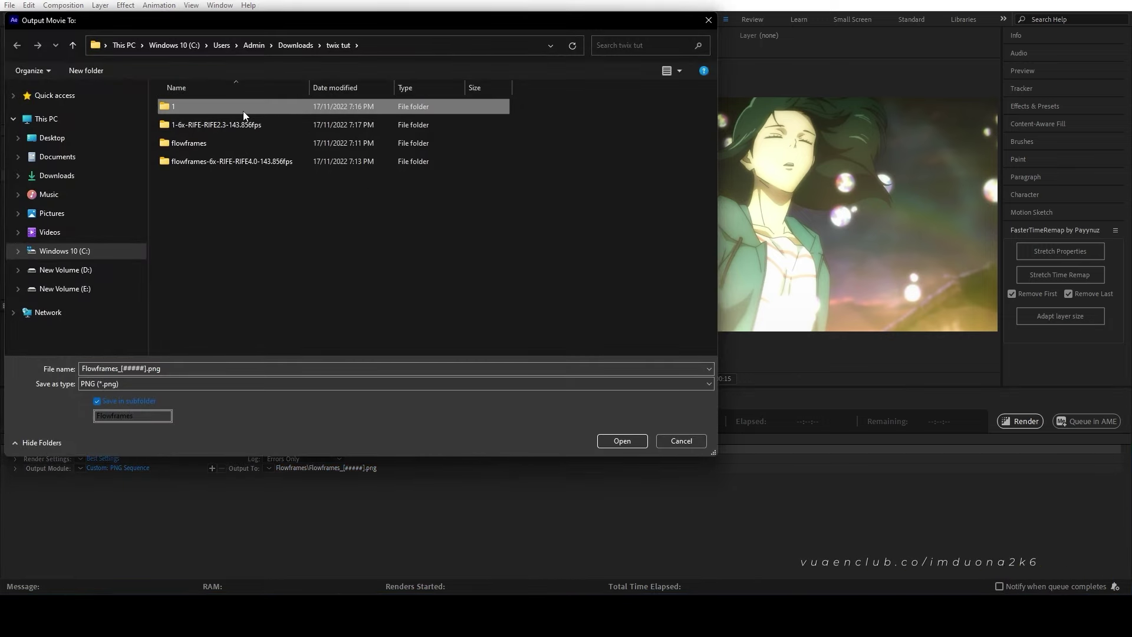
{"action": "key", "text": "Delete"}
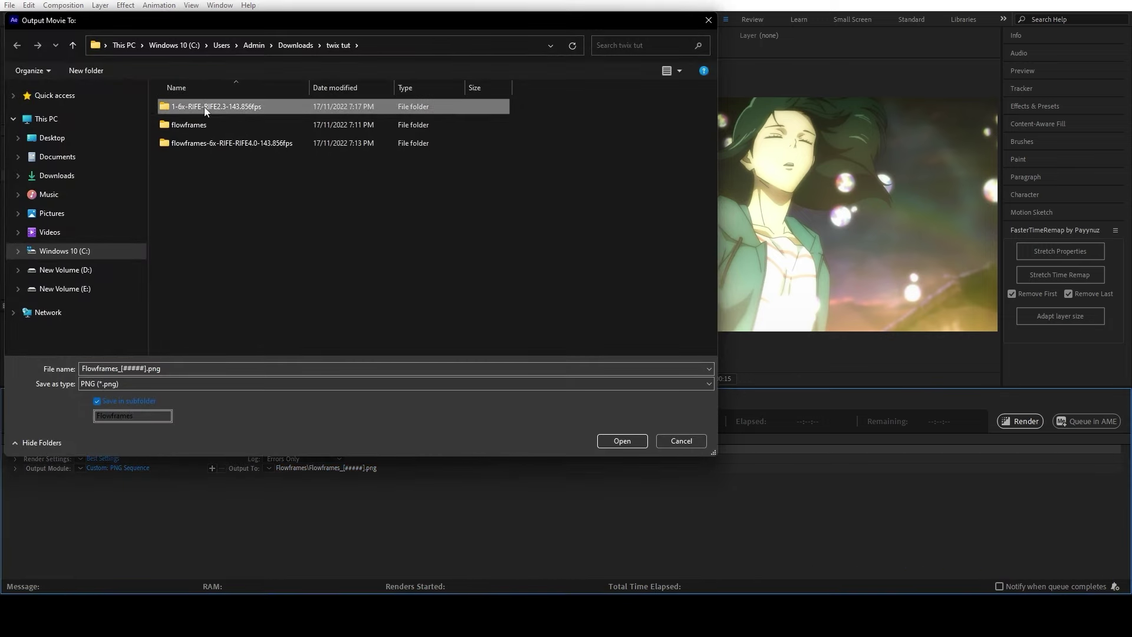
{"action": "key", "text": "Delete"}
{"action": "left_click", "coordinate": [204, 107]}
{"action": "key", "text": "Delete"}
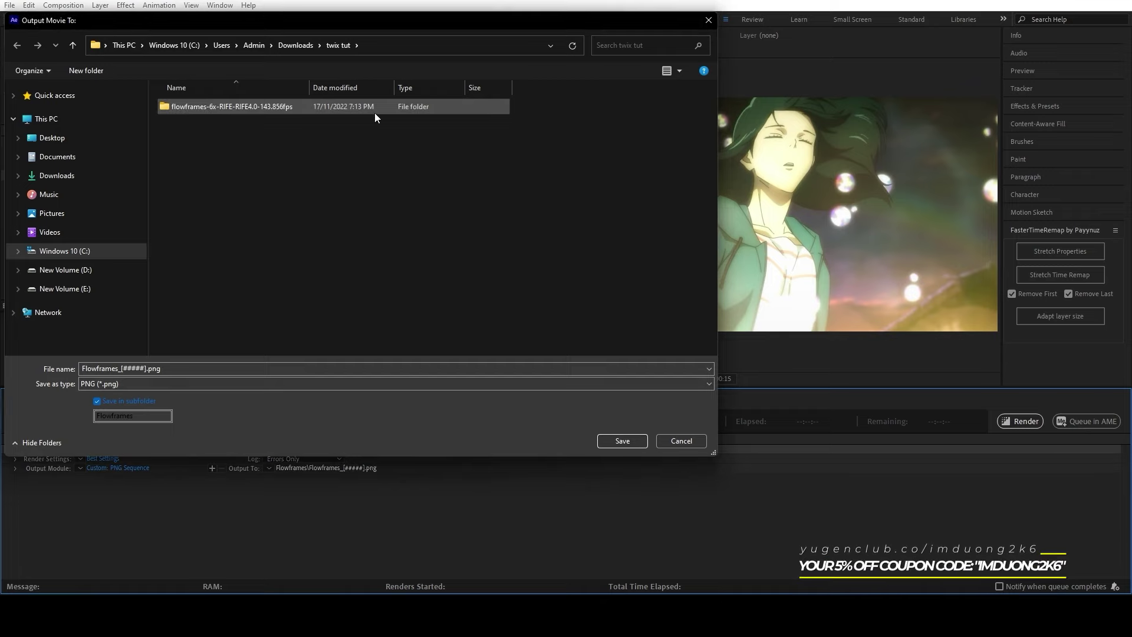
{"action": "left_click", "coordinate": [374, 112]}
{"action": "key", "text": "Delete"}
Step: Save the PNG sequence output into twix tut and start the render
{"action": "left_click", "coordinate": [623, 441]}
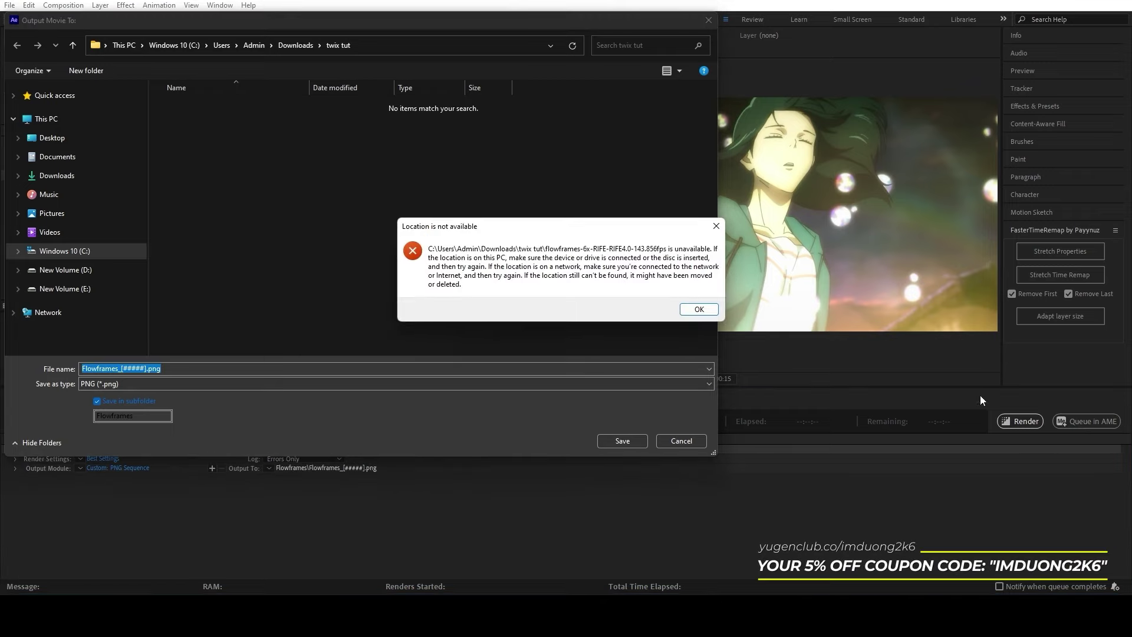
{"action": "left_click", "coordinate": [698, 309]}
{"action": "left_click", "coordinate": [303, 46]}
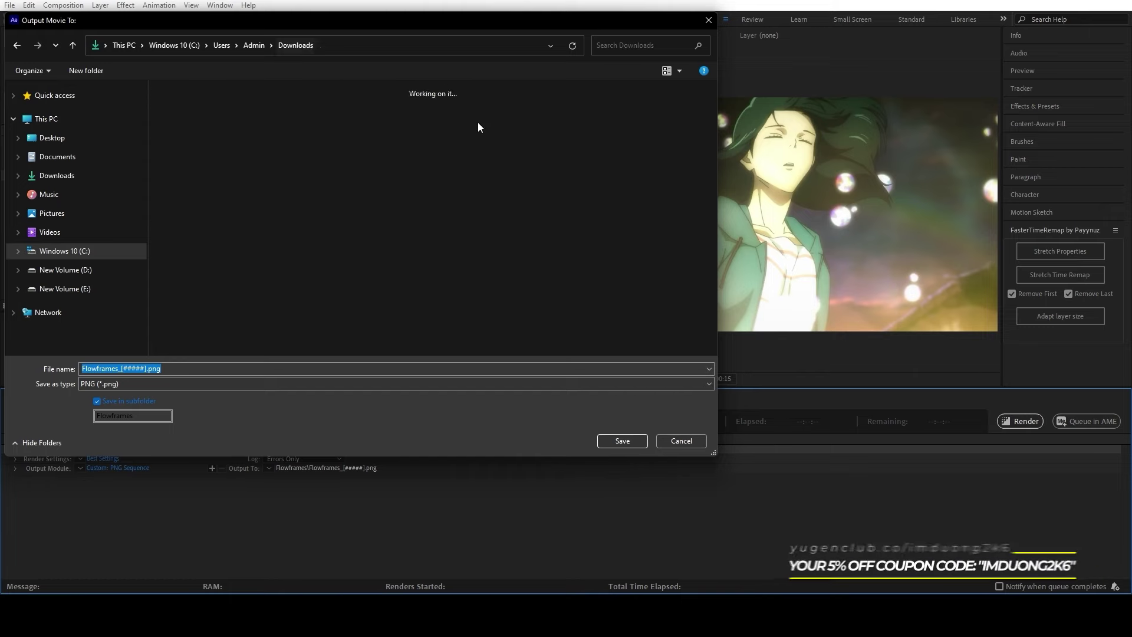
{"action": "double_click", "coordinate": [249, 107]}
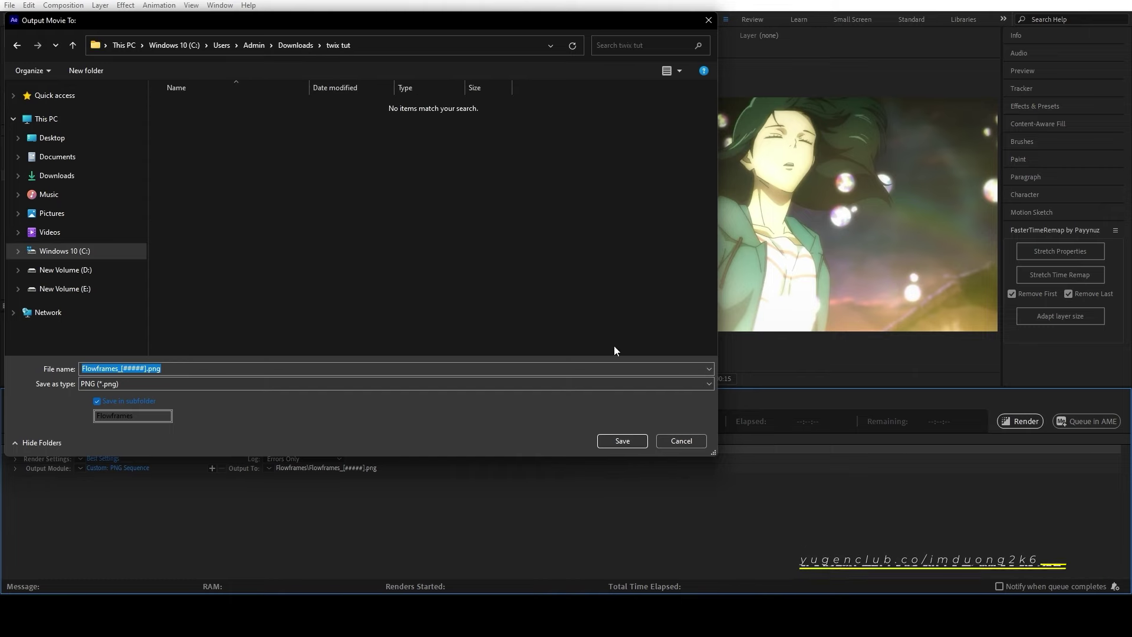
{"action": "left_click", "coordinate": [623, 440]}
{"action": "left_click", "coordinate": [1021, 421]}
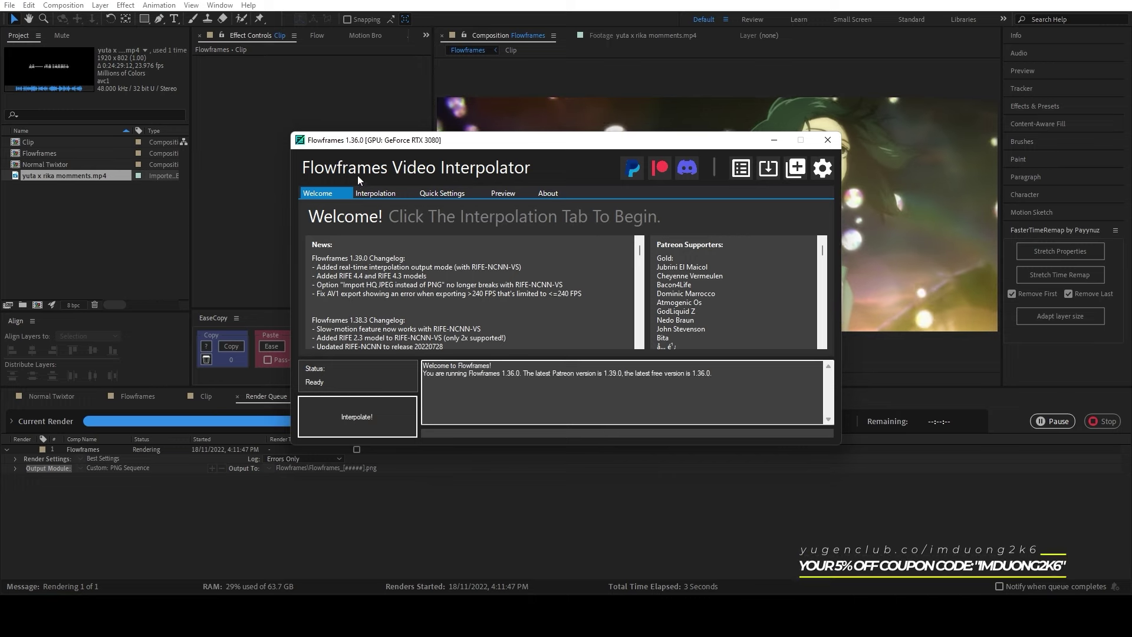
Step: In Flowframes' interpolation settings, load the Downloads > twix tut > Flowframes frames folder as input
{"action": "mouse_move", "coordinate": [426, 143]}
{"action": "left_mouse_down"}
{"action": "mouse_move", "coordinate": [660, 89]}
{"action": "mouse_move", "coordinate": [270, 26]}
{"action": "left_mouse_up"}
{"action": "left_click", "coordinate": [270, 26]}
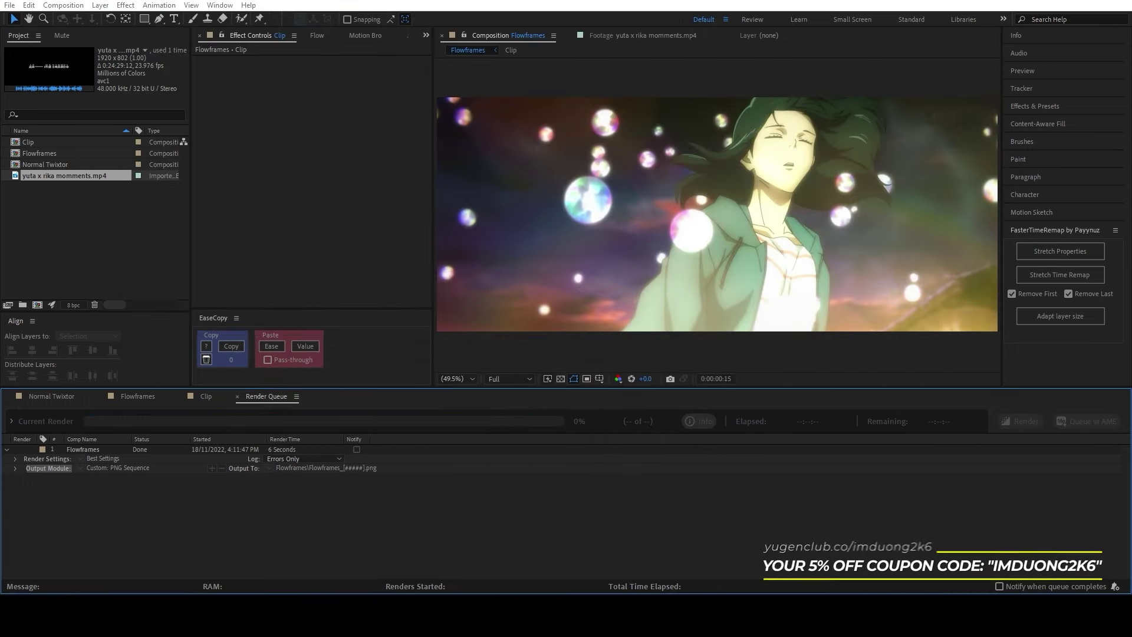
{"action": "key", "text": "alt+Tab"}
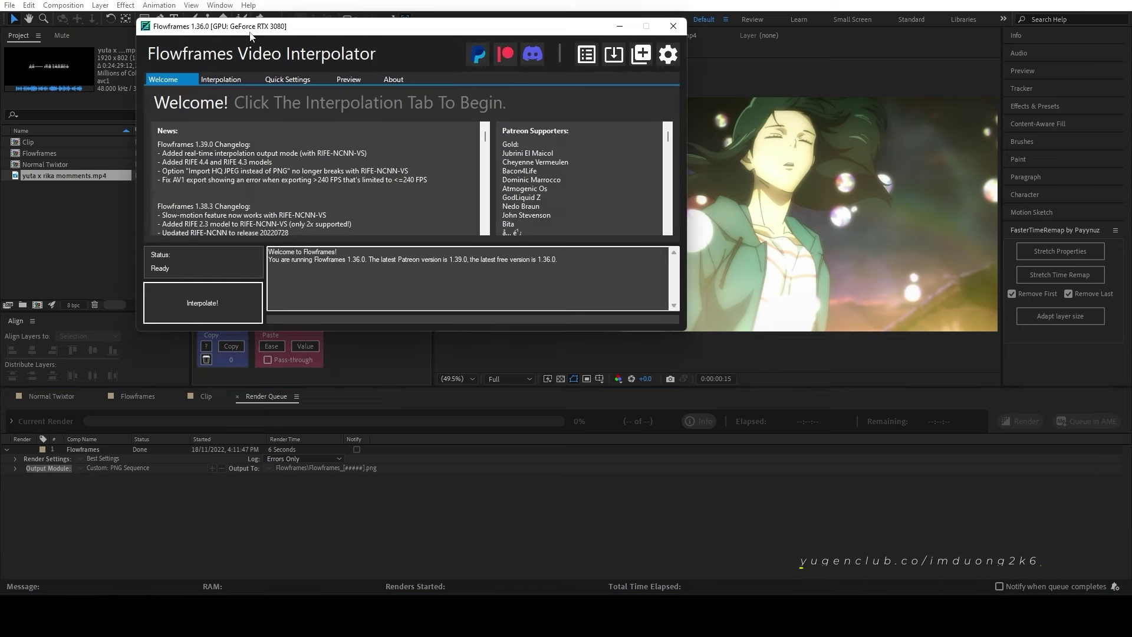
{"action": "left_click_drag", "start_coordinate": [258, 32], "coordinate": [391, 57]}
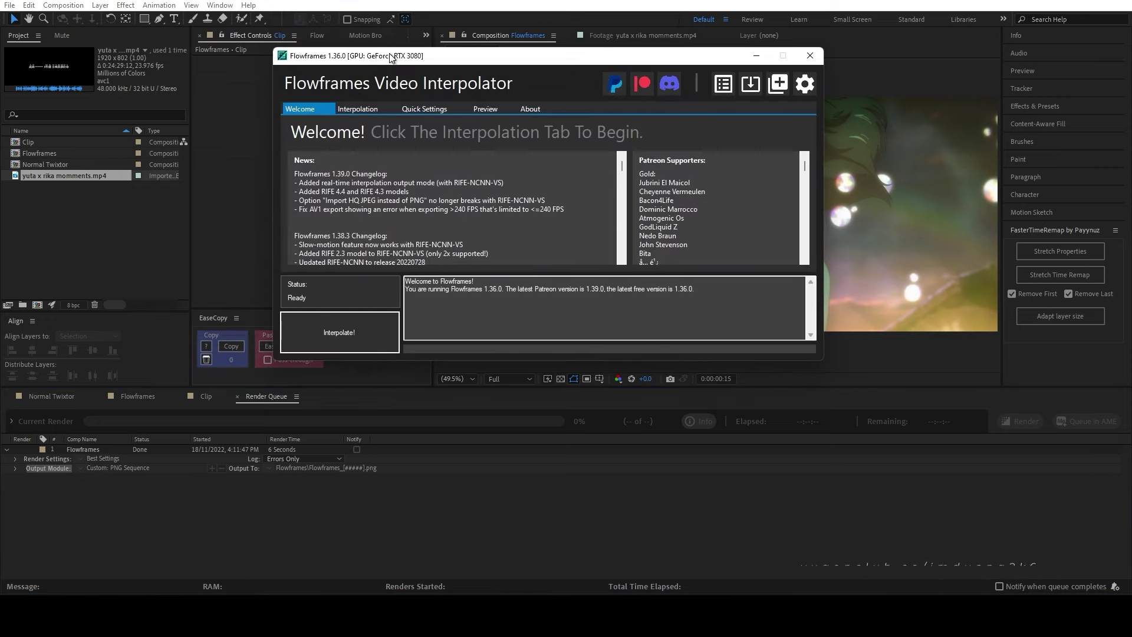
{"action": "left_click", "coordinate": [345, 112]}
{"action": "left_click_drag", "start_coordinate": [462, 55], "coordinate": [384, 95]}
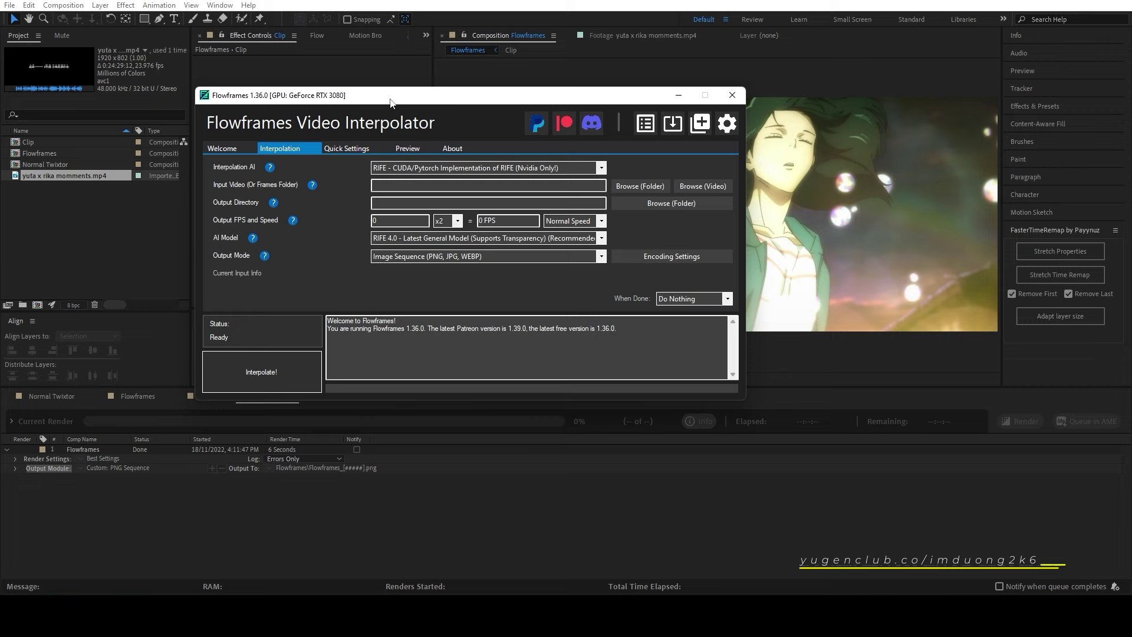
{"action": "left_click", "coordinate": [638, 187]}
{"action": "left_click", "coordinate": [282, 246]}
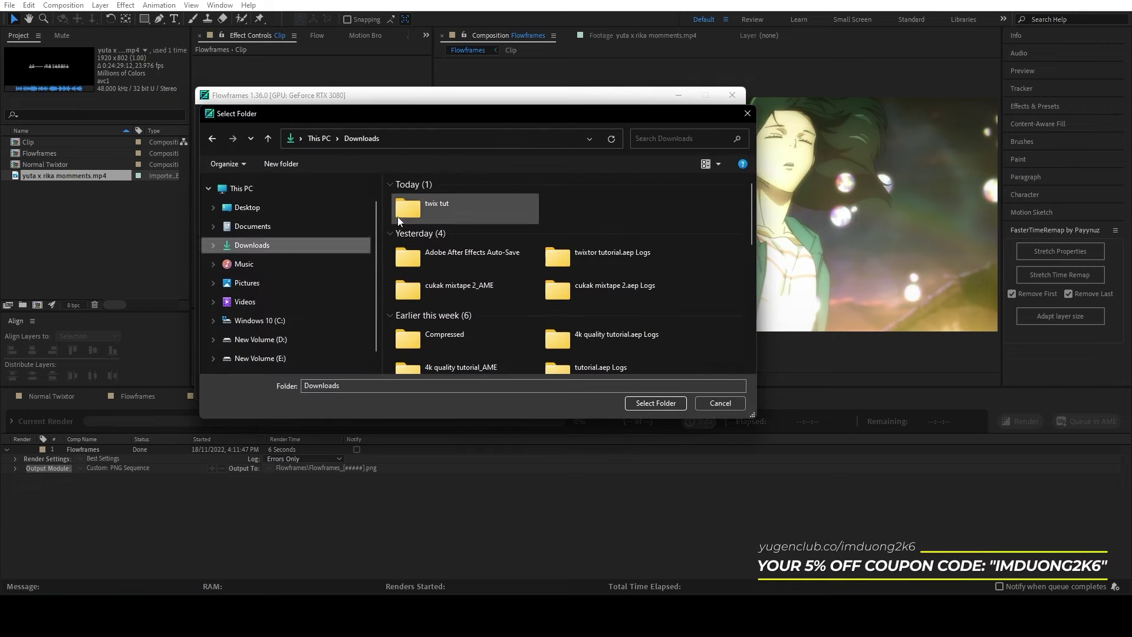
{"action": "double_click", "coordinate": [400, 217]}
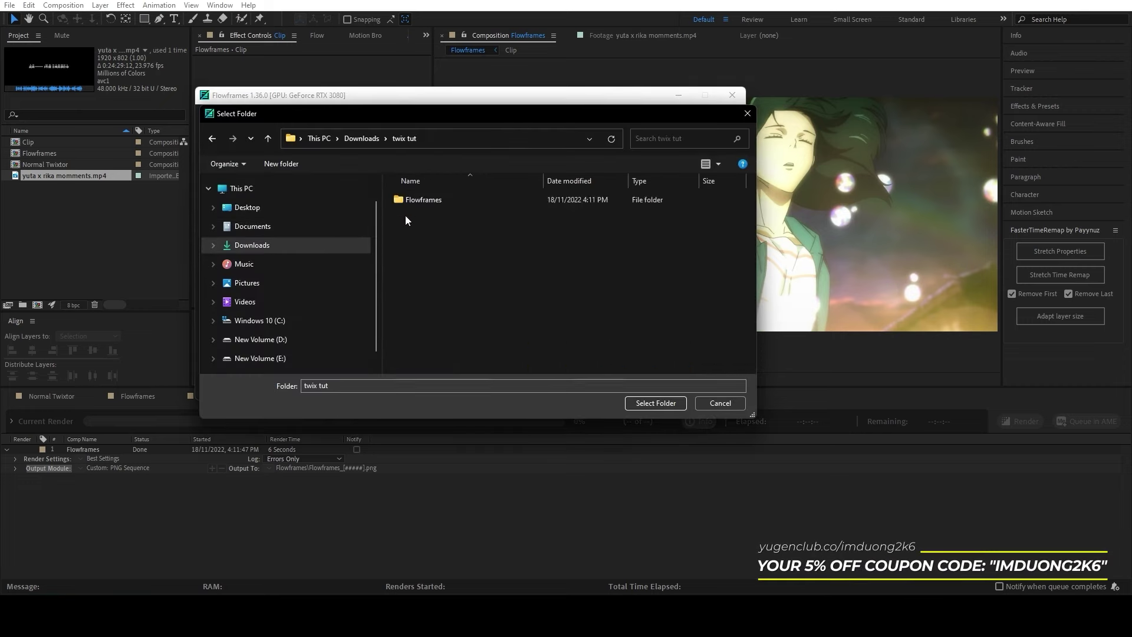
{"action": "left_click", "coordinate": [660, 403]}
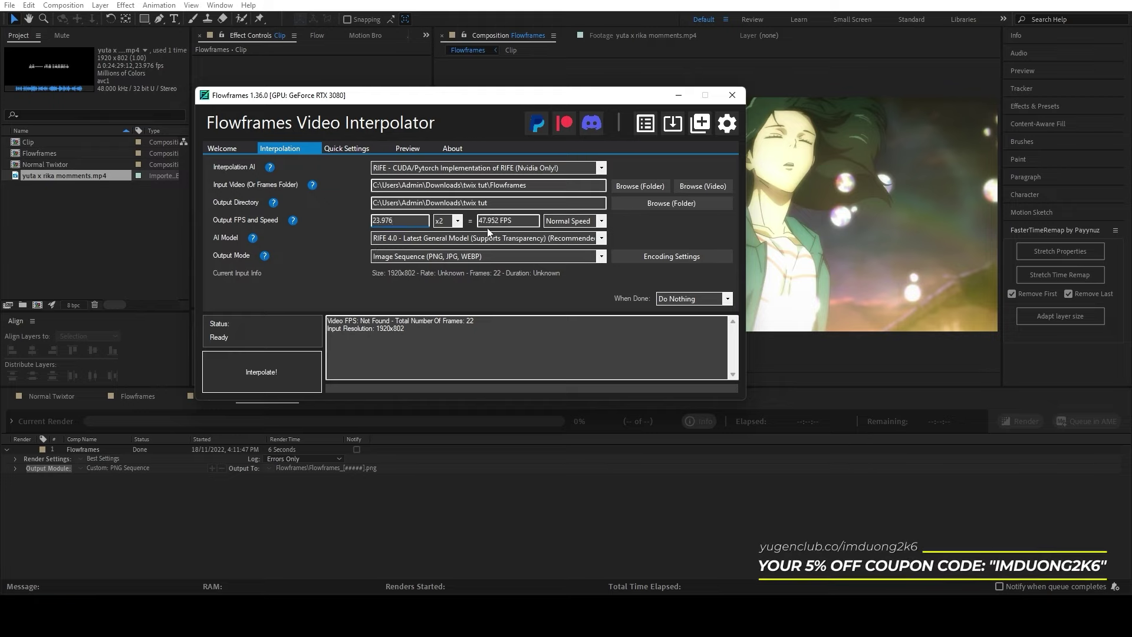
Step: Set the x6 multiplier, RIFE 2.3 - General Model, and Image Sequence output
{"action": "left_click", "coordinate": [448, 221]}
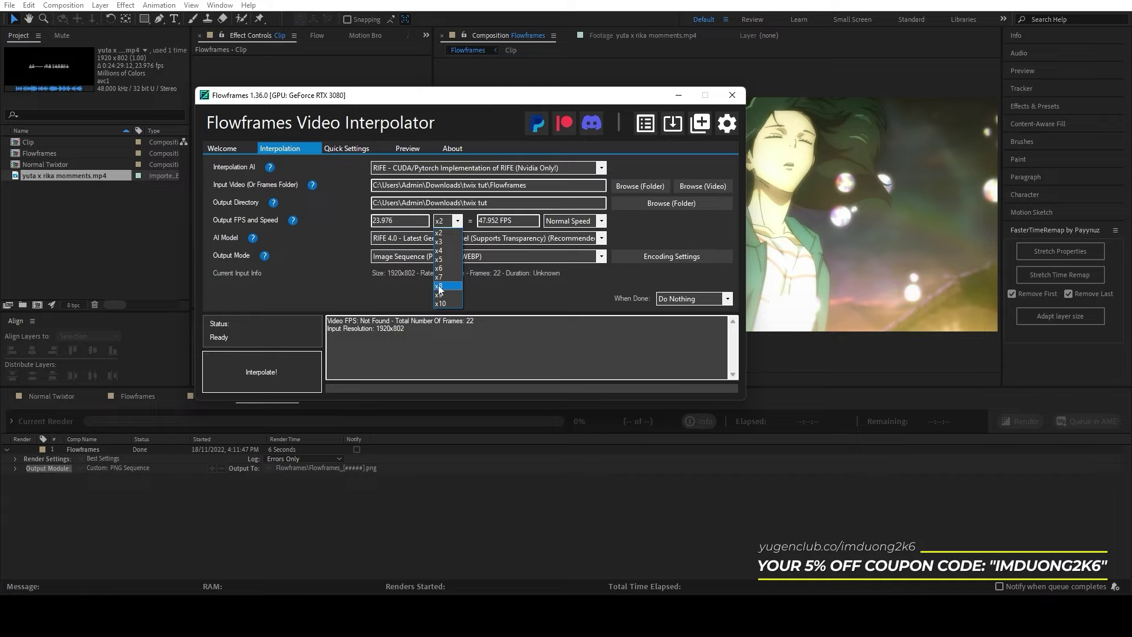
{"action": "left_click", "coordinate": [443, 267]}
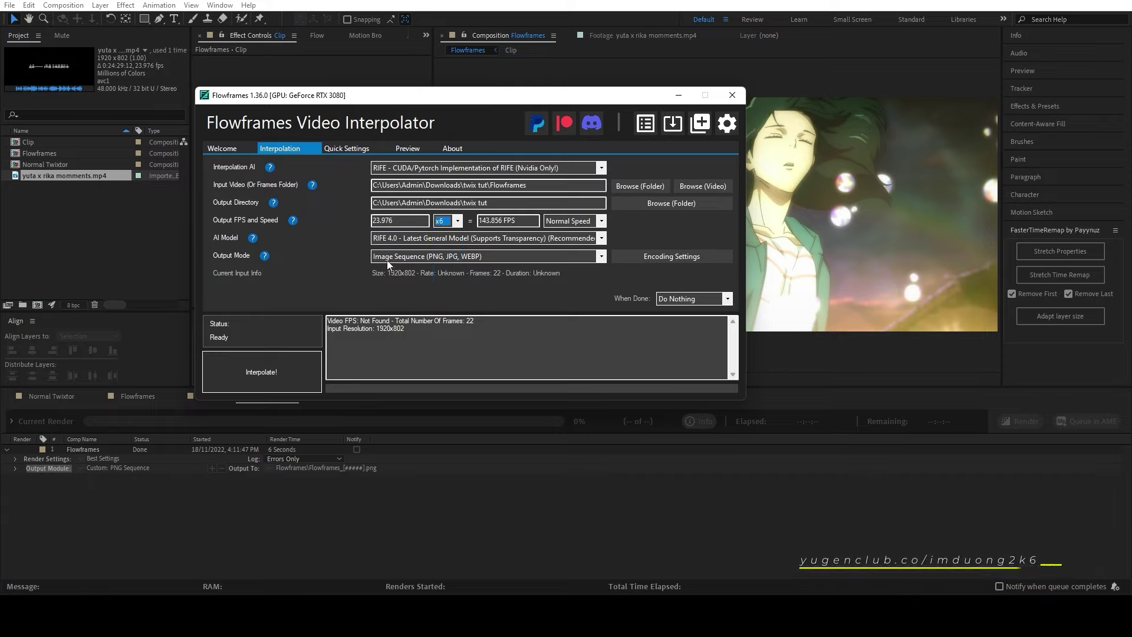
{"action": "left_click", "coordinate": [395, 240]}
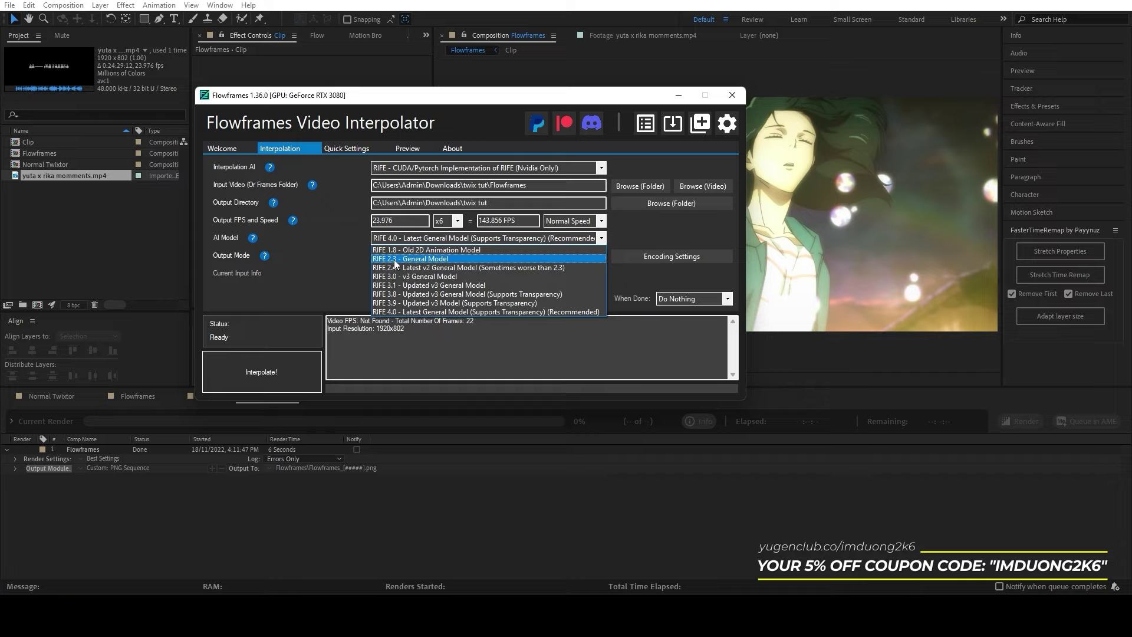
{"action": "left_click", "coordinate": [394, 259]}
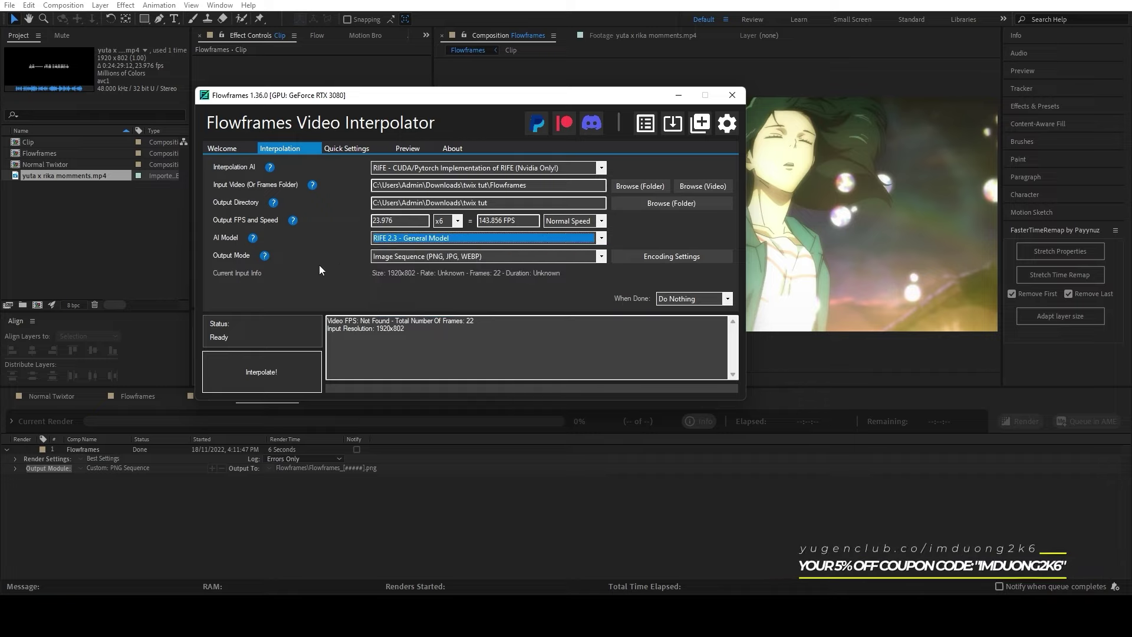
{"action": "left_click", "coordinate": [393, 257]}
{"action": "left_click", "coordinate": [377, 316]}
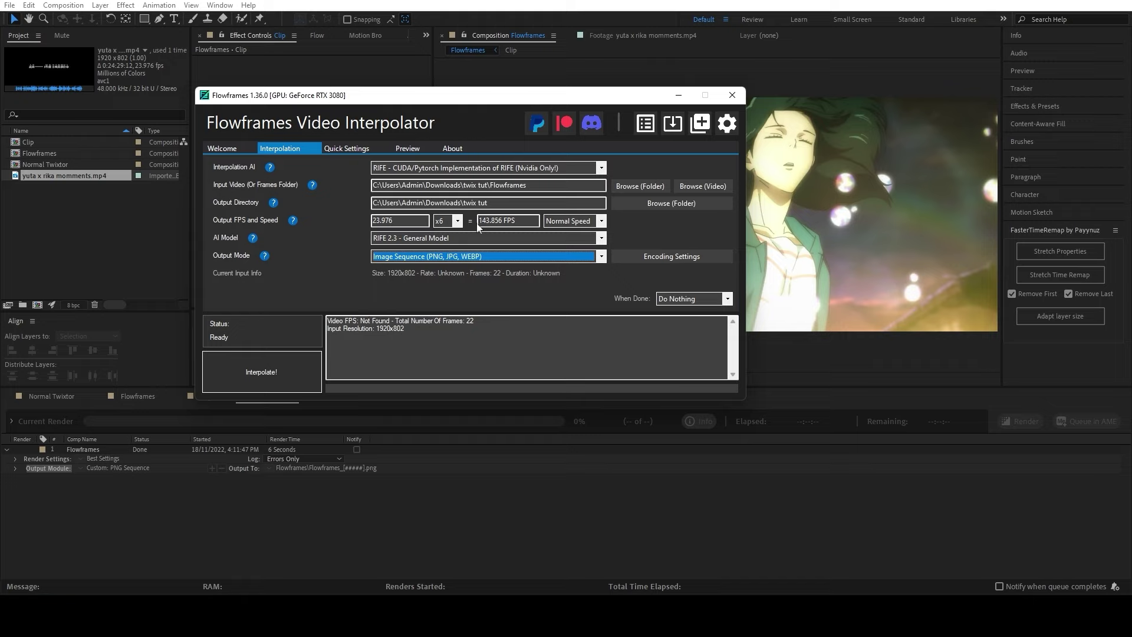
Step: Run the interpolation, close Flowframes, and select the Clip layer in After Effects
{"action": "left_click", "coordinate": [283, 377]}
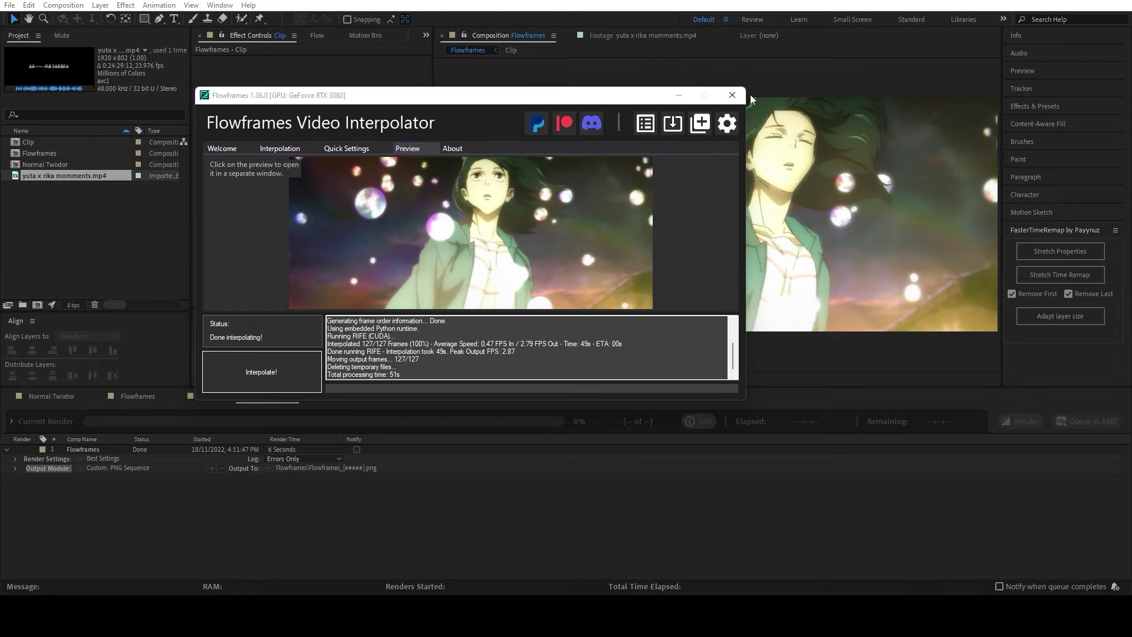
{"action": "left_click", "coordinate": [732, 95]}
{"action": "left_click", "coordinate": [139, 400]}
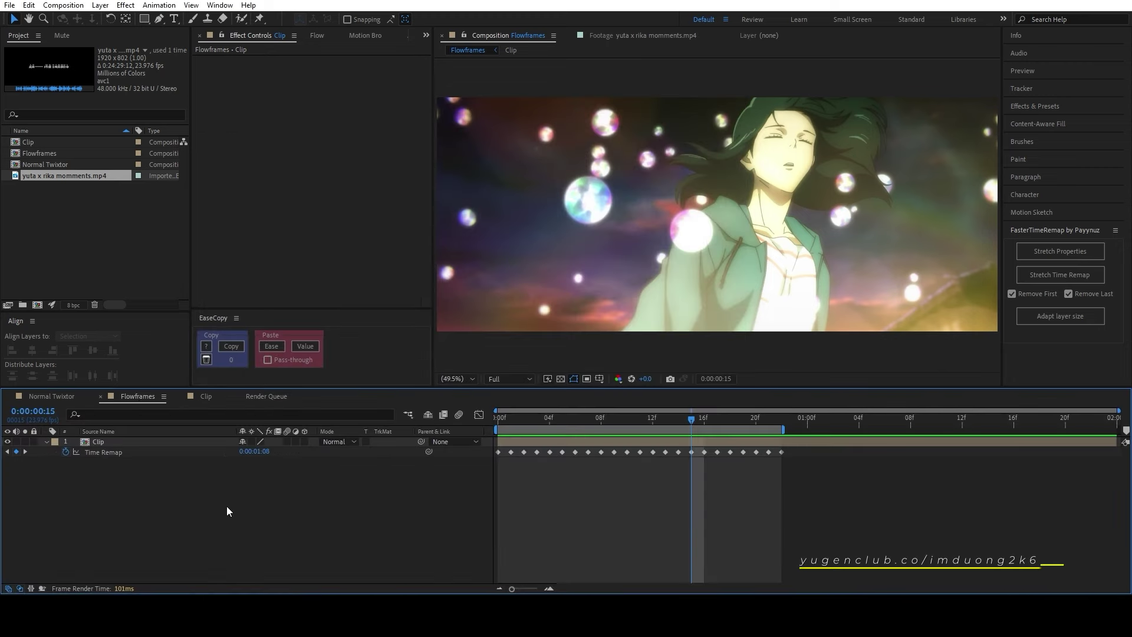
{"action": "key", "text": "ctrl+a"}
Step: Delete the Clip layer and pick 00000001.png from Flowframes-6x-RIFE-RIFE2.3-143.856fps as a PNG sequence
{"action": "key", "text": "Delete"}
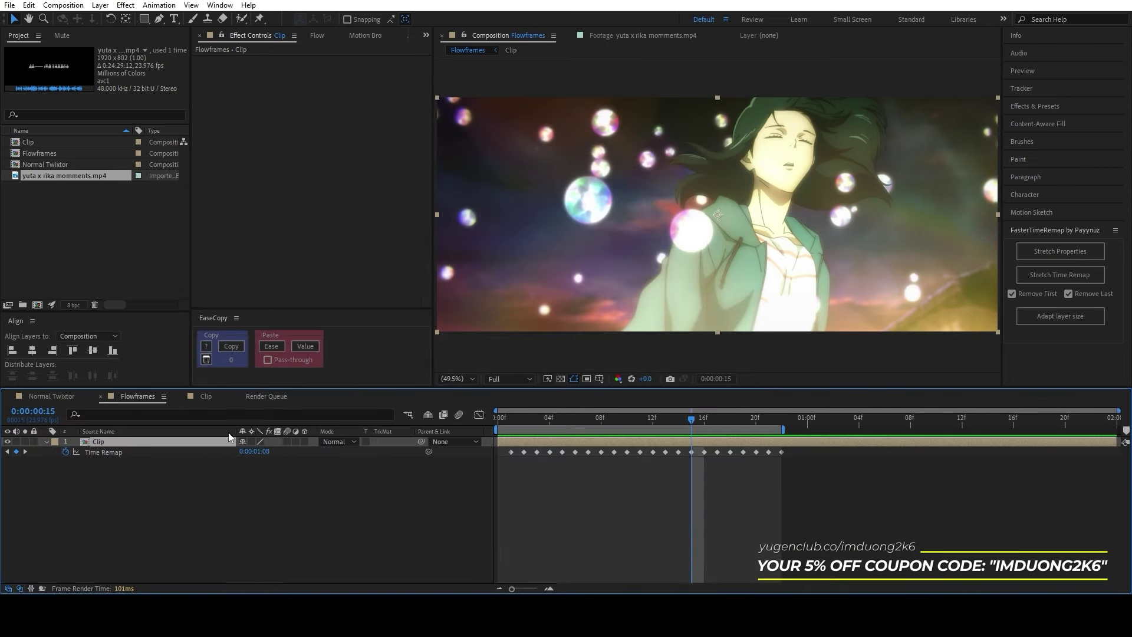
{"action": "key", "text": "Delete"}
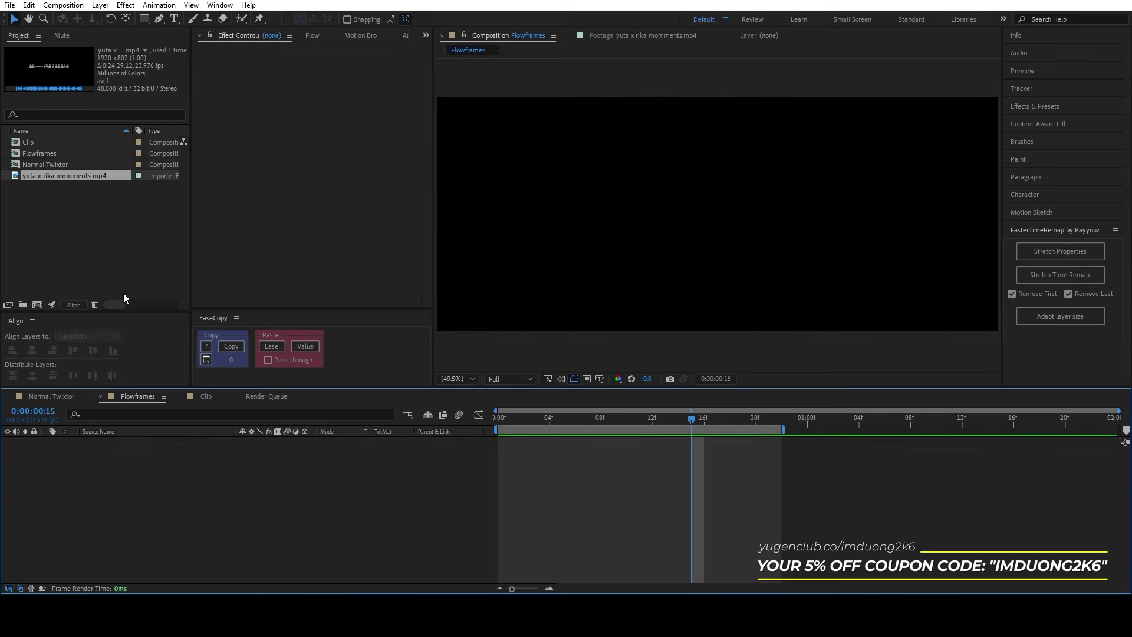
{"action": "double_click", "coordinate": [106, 264]}
{"action": "left_click", "coordinate": [381, 193]}
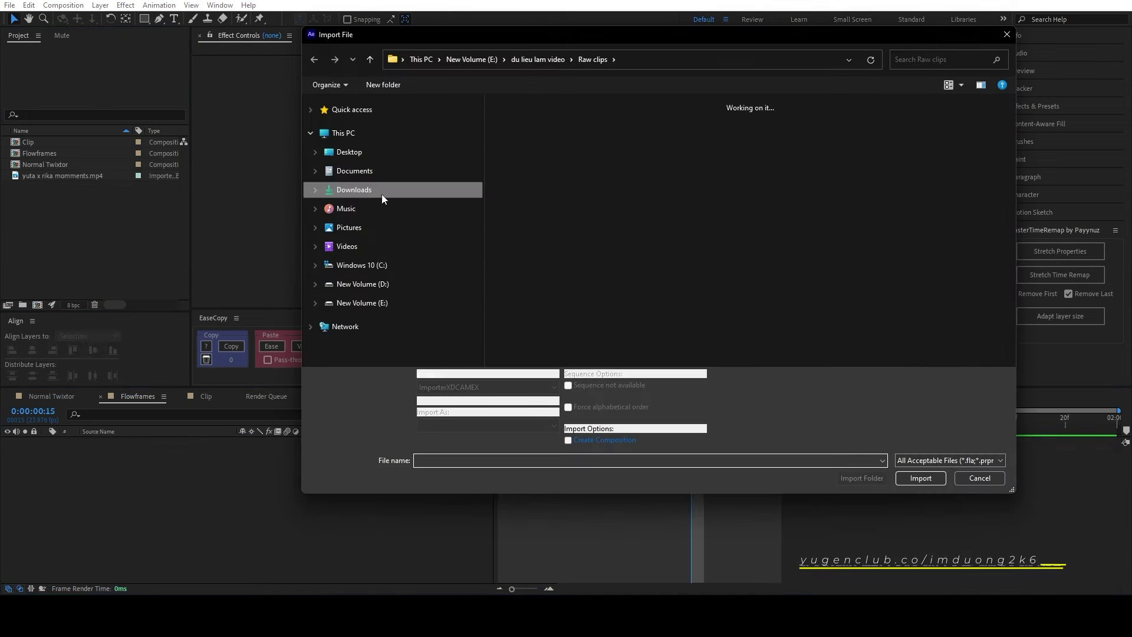
{"action": "double_click", "coordinate": [535, 128]}
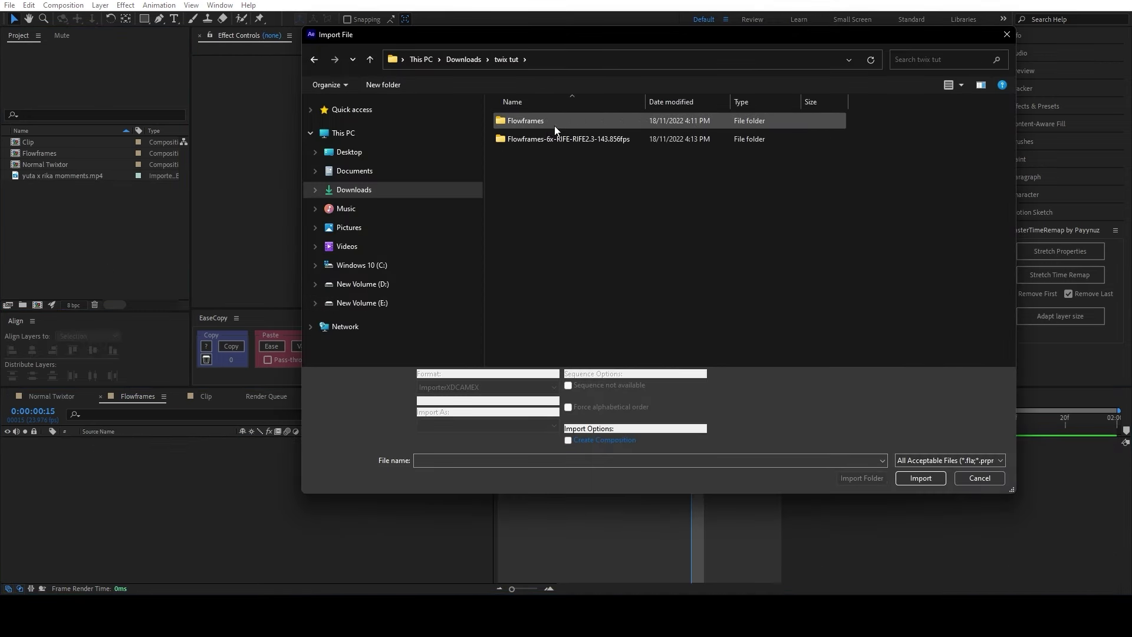
{"action": "double_click", "coordinate": [555, 126]}
{"action": "left_click", "coordinate": [510, 62]}
{"action": "double_click", "coordinate": [523, 138]}
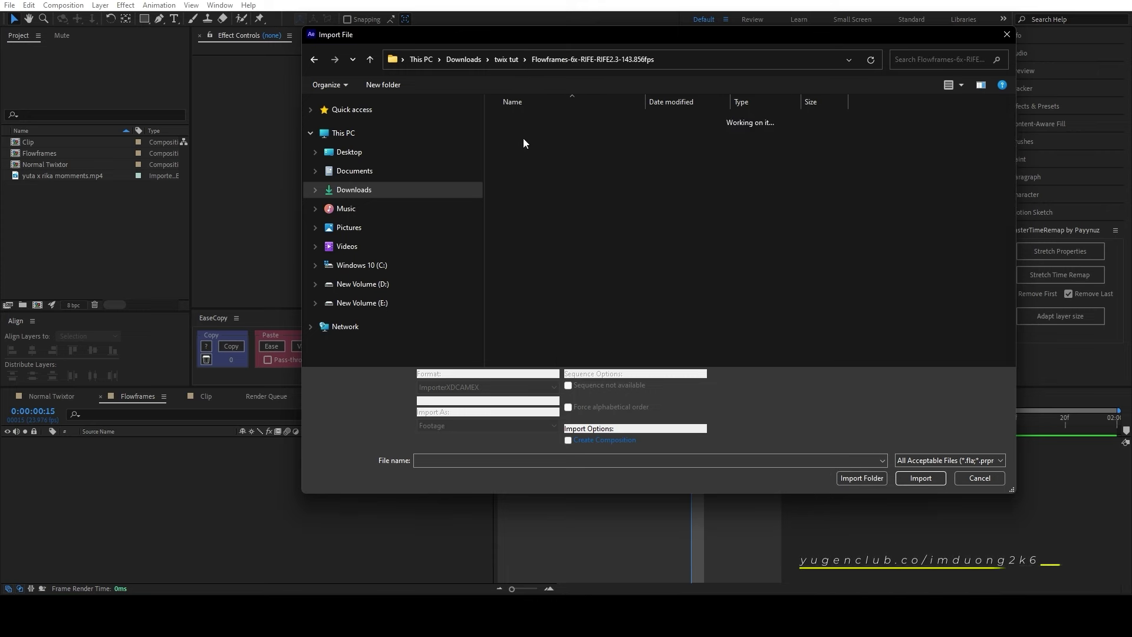
{"action": "left_click", "coordinate": [524, 122]}
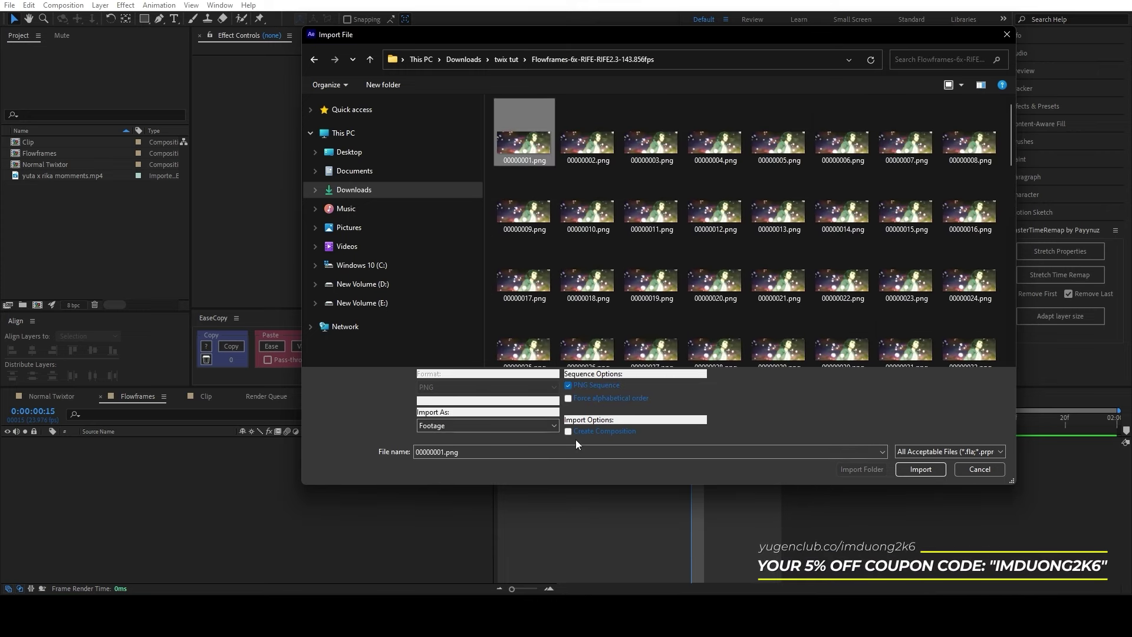
Step: Add the PNG sequence to Flowframes, remap it to 0:00:04:07 at frame 22, and enable frame blending
{"action": "left_click", "coordinate": [920, 469]}
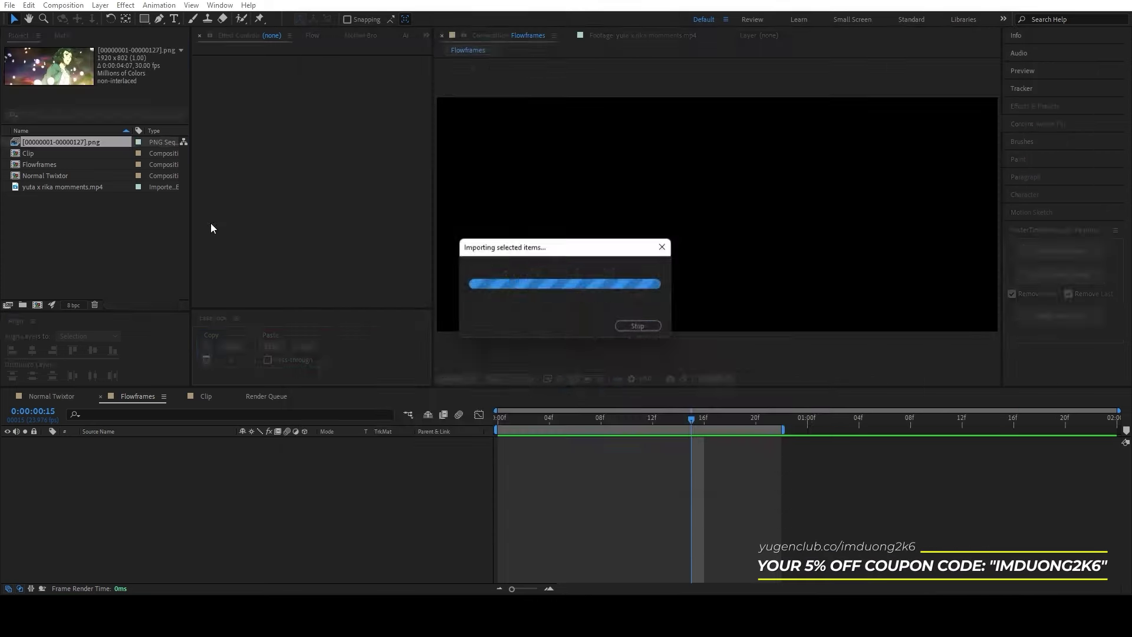
{"action": "left_click_drag", "start_coordinate": [106, 144], "coordinate": [468, 495]}
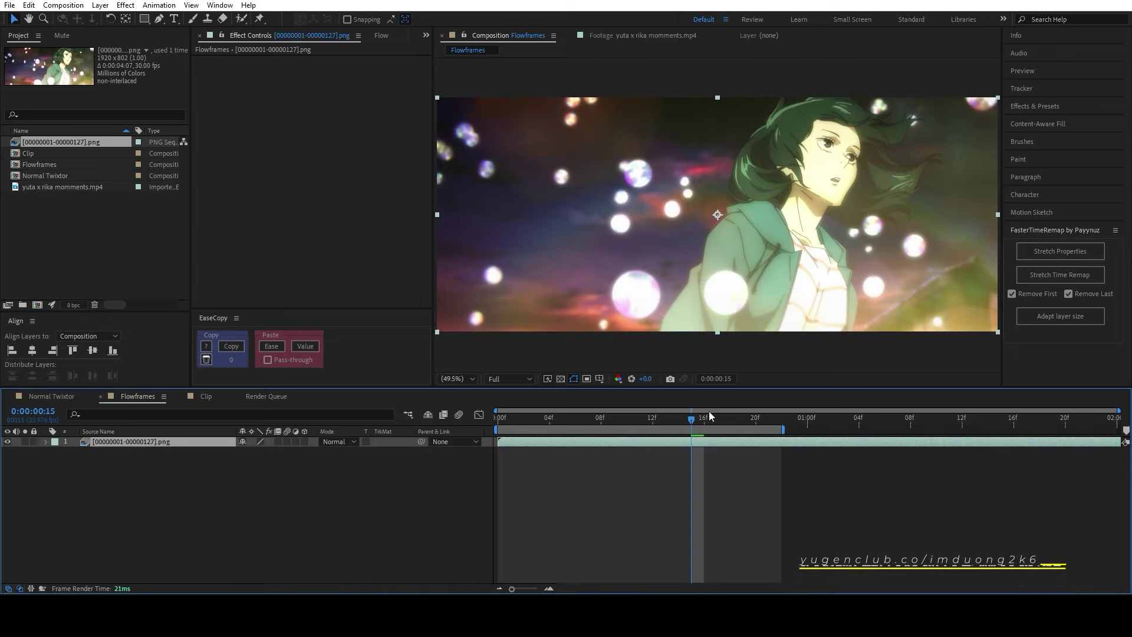
{"action": "key", "text": "Home"}
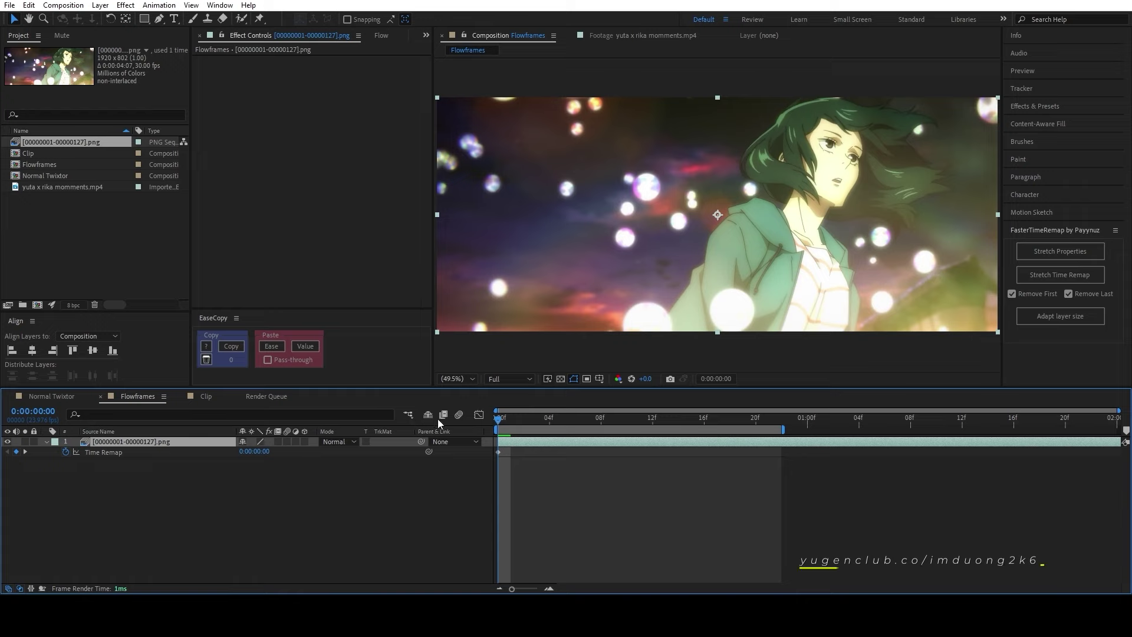
{"action": "left_click_drag", "start_coordinate": [499, 418], "coordinate": [782, 421]}
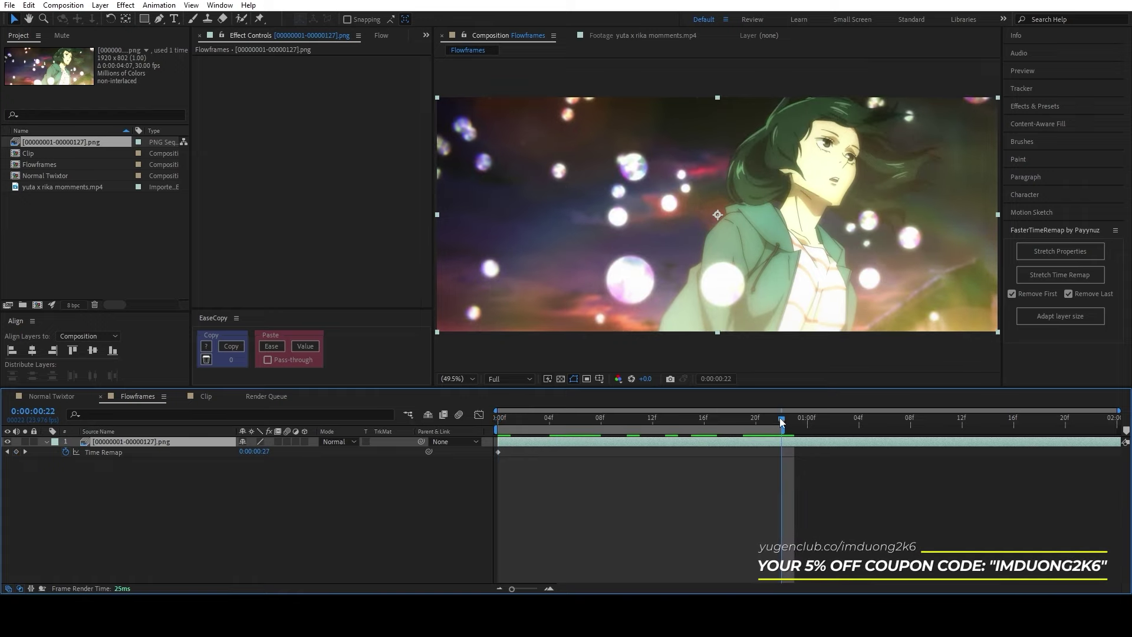
{"action": "left_click_drag", "start_coordinate": [254, 451], "coordinate": [242, 475]}
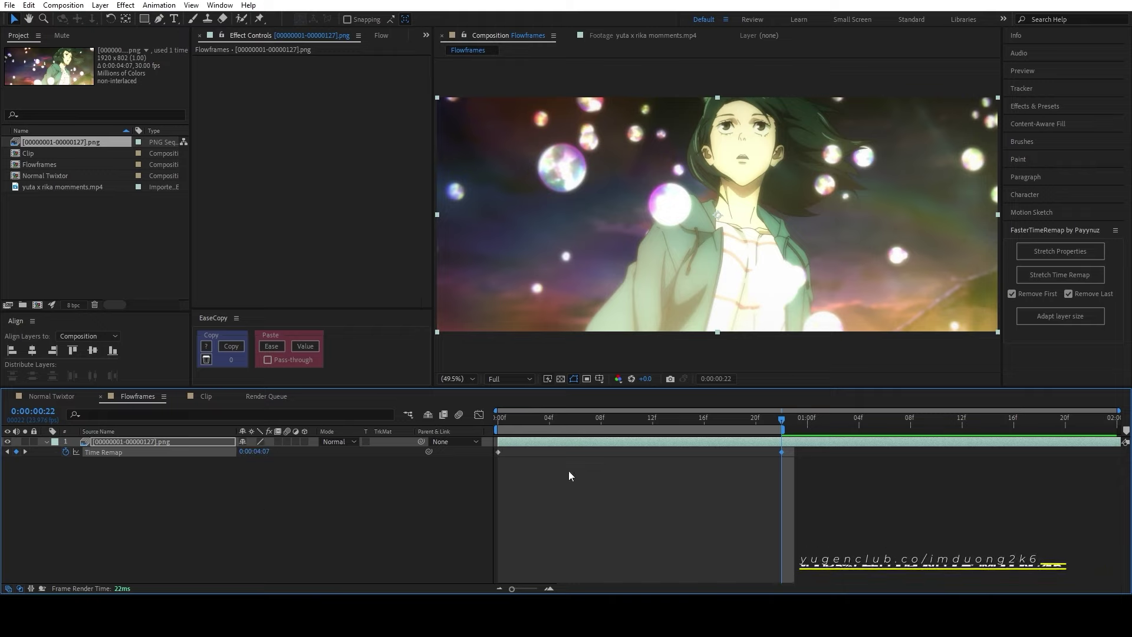
{"action": "left_click", "coordinate": [278, 441]}
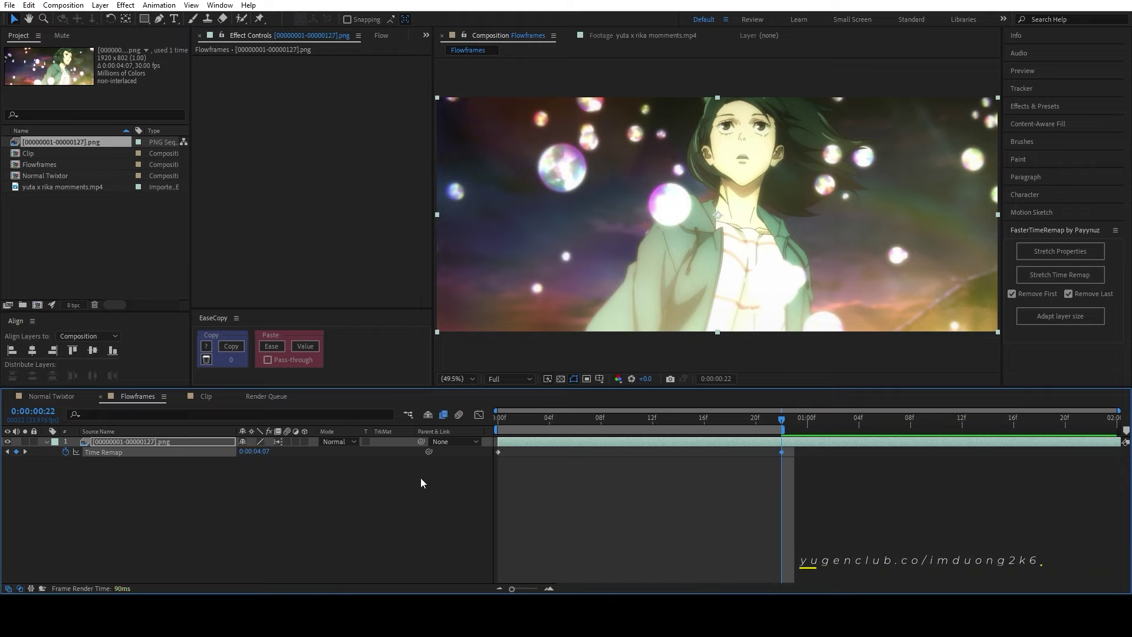
Step: Trim the comp to the work area, cut the sequence's tail at frame 22, and pre-compose it
{"action": "right_click", "coordinate": [584, 430]}
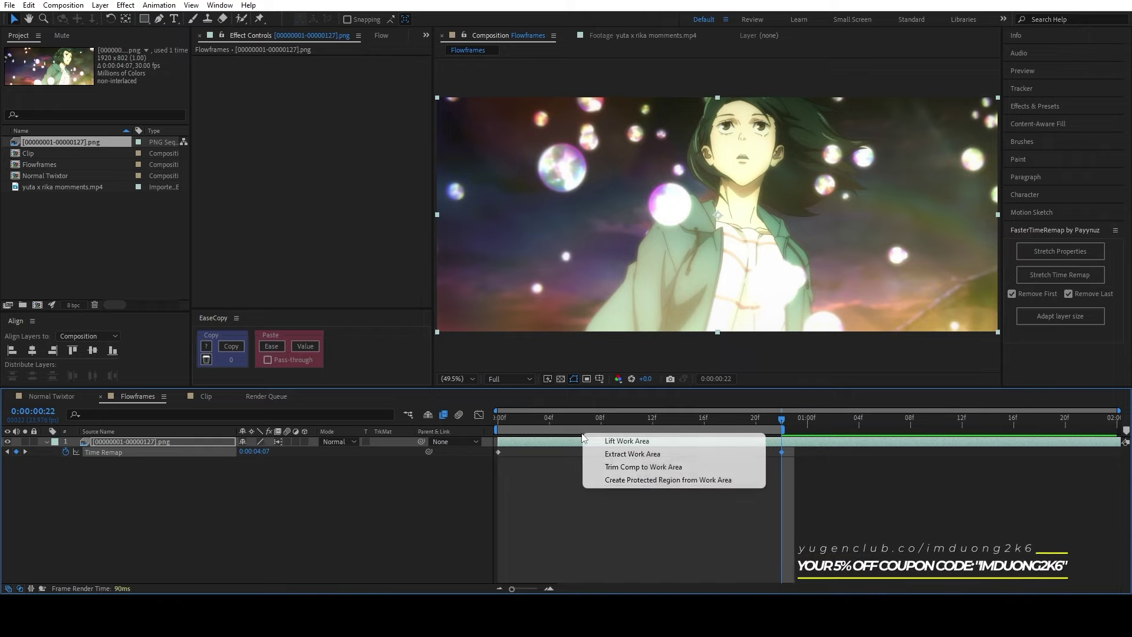
{"action": "left_click", "coordinate": [597, 466]}
{"action": "left_click", "coordinate": [182, 442]}
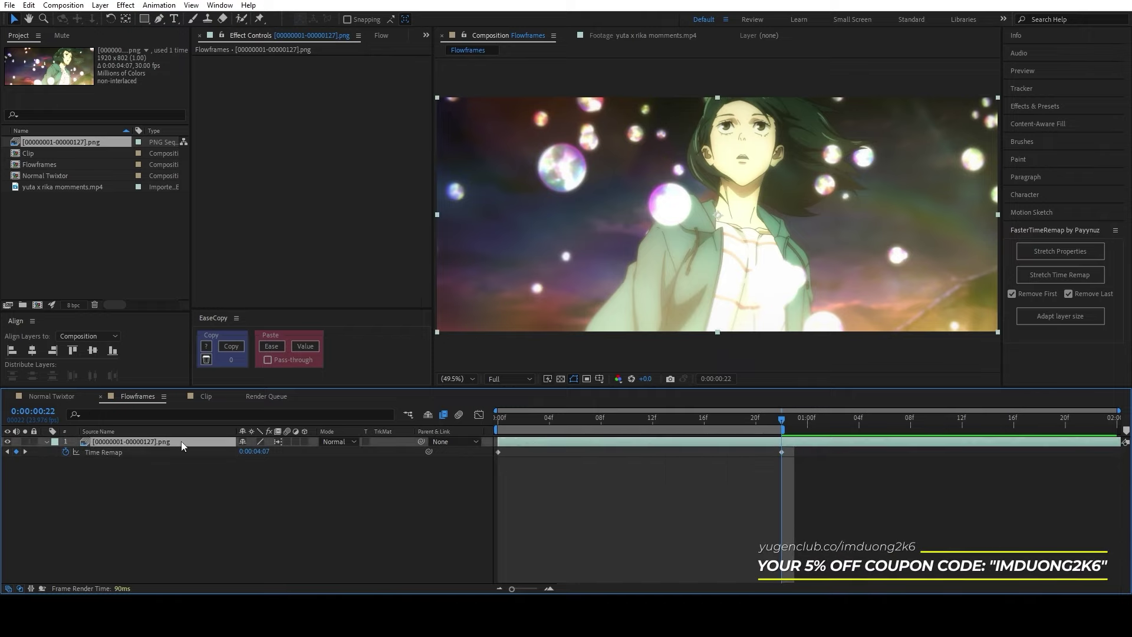
{"action": "key", "text": "ctrl+shift+d"}
{"action": "key", "text": "Delete"}
{"action": "left_click", "coordinate": [181, 441]}
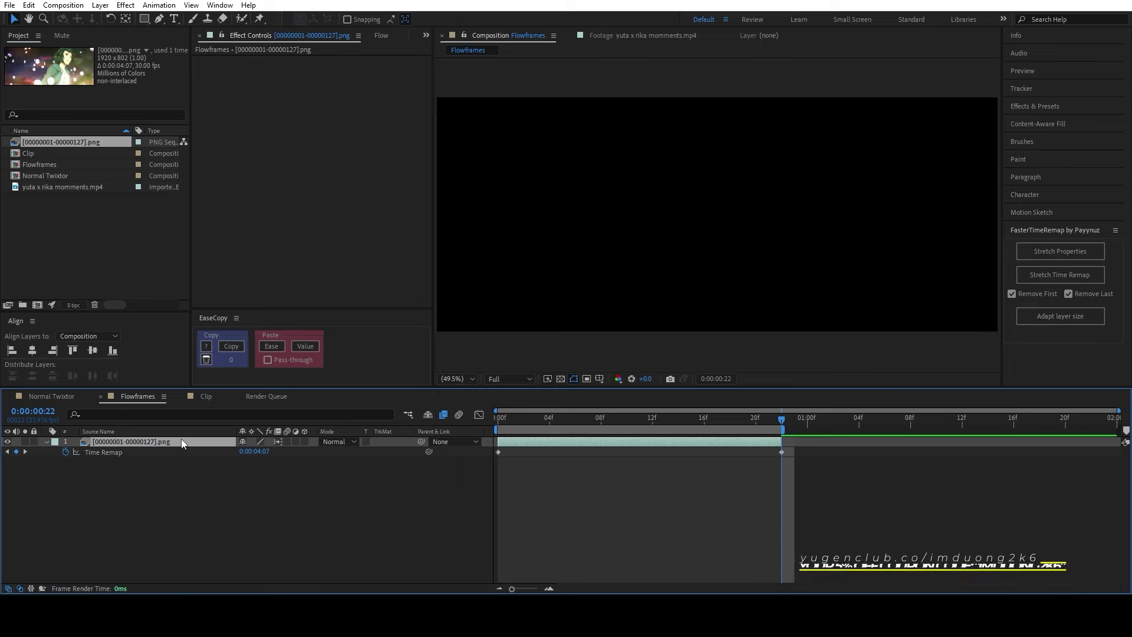
{"action": "key", "text": "ctrl+shift+c"}
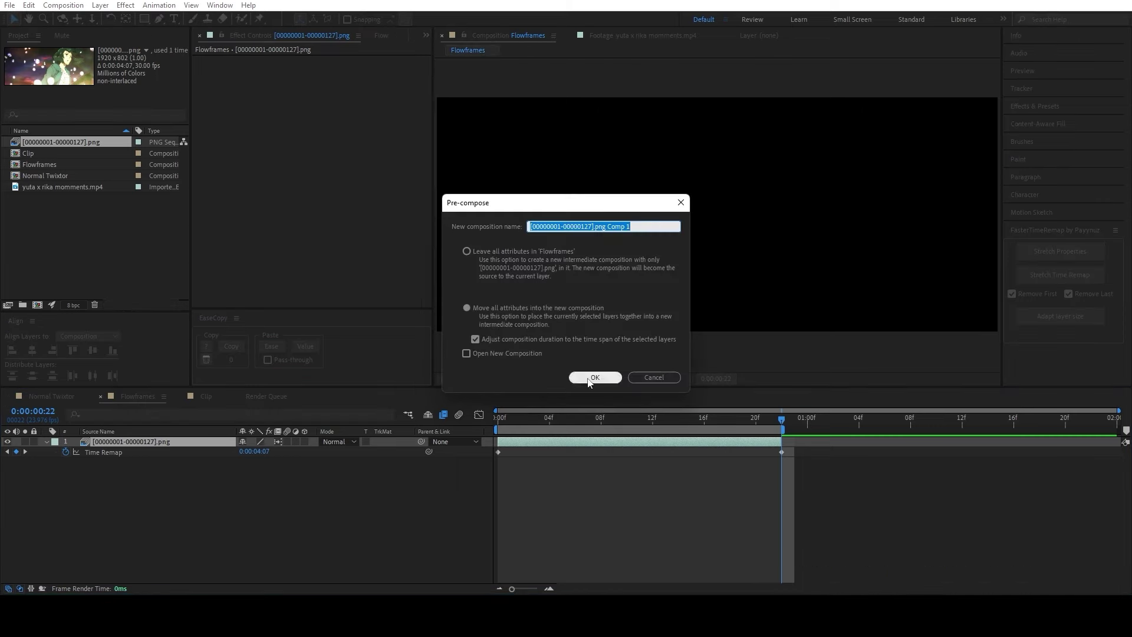
{"action": "left_click", "coordinate": [594, 378]}
{"action": "left_click", "coordinate": [593, 501]}
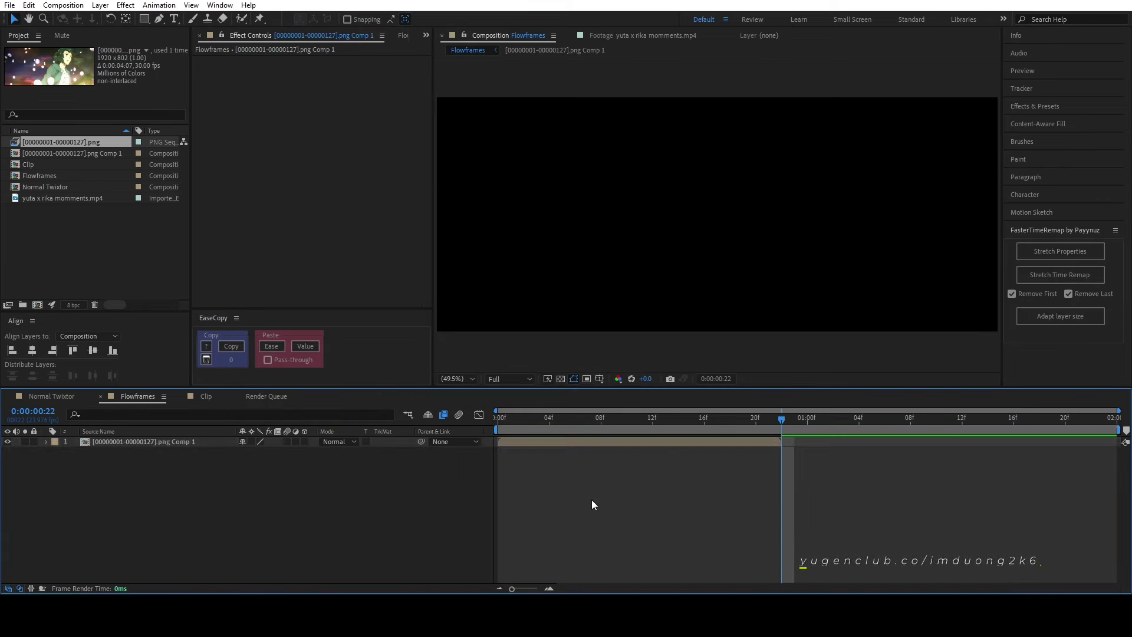
Step: Enter 110 as the Flowframes composition duration in Composition Settings
{"action": "key", "text": "ctrl+k"}
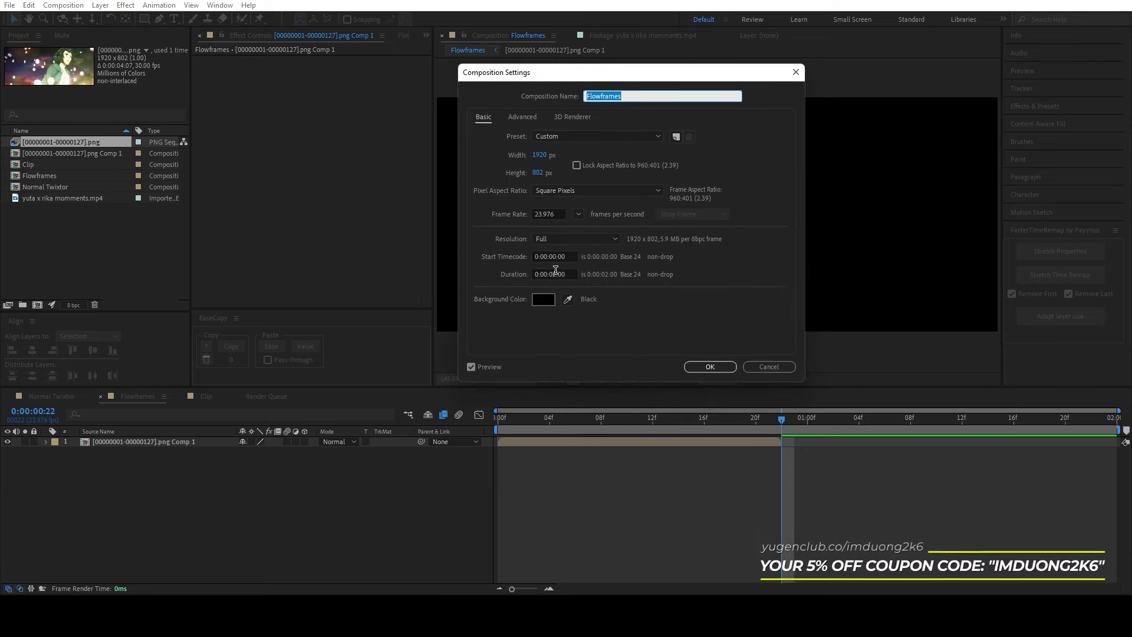
{"action": "double_click", "coordinate": [555, 274]}
{"action": "type", "text": "110"}
{"action": "key", "text": "Return"}
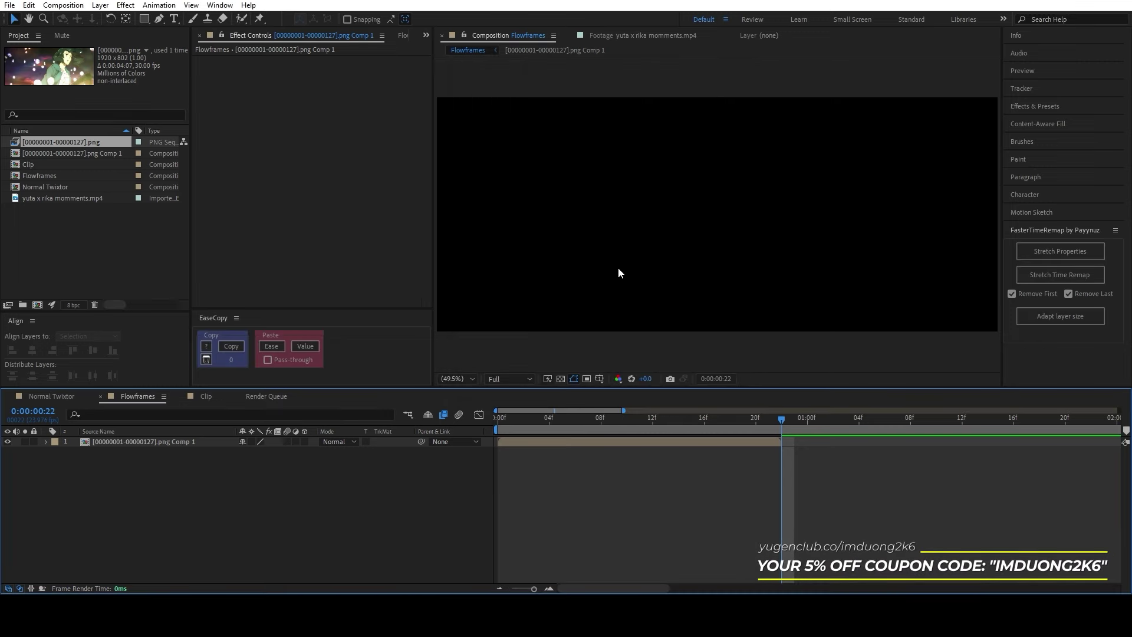
Step: Time-remap the Flowframes clip, extend it to the comp end, and move its last keyframe to 2:22
{"action": "key", "text": "Home"}
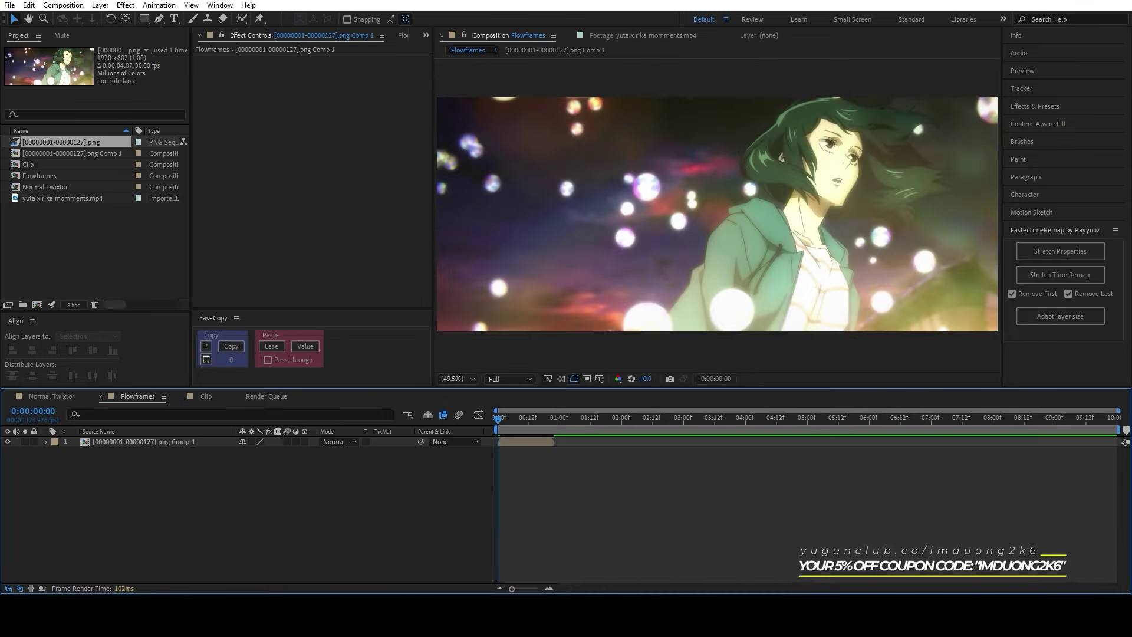
{"action": "left_click", "coordinate": [196, 443]}
{"action": "key", "text": "ctrl+alt+t"}
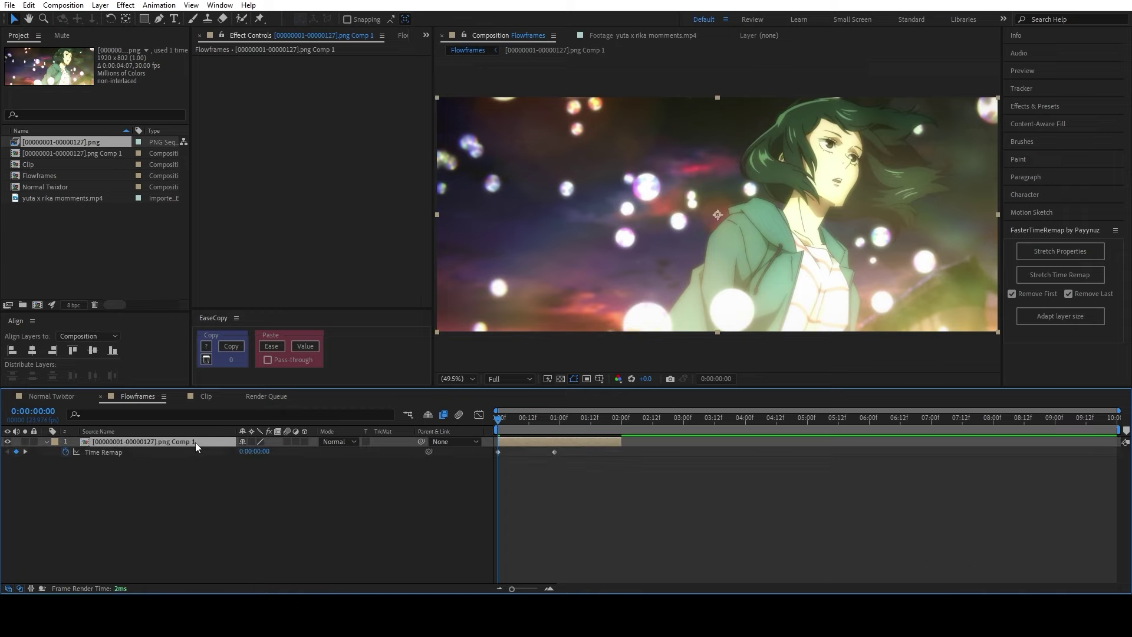
{"action": "left_click_drag", "start_coordinate": [622, 442], "coordinate": [1121, 442]}
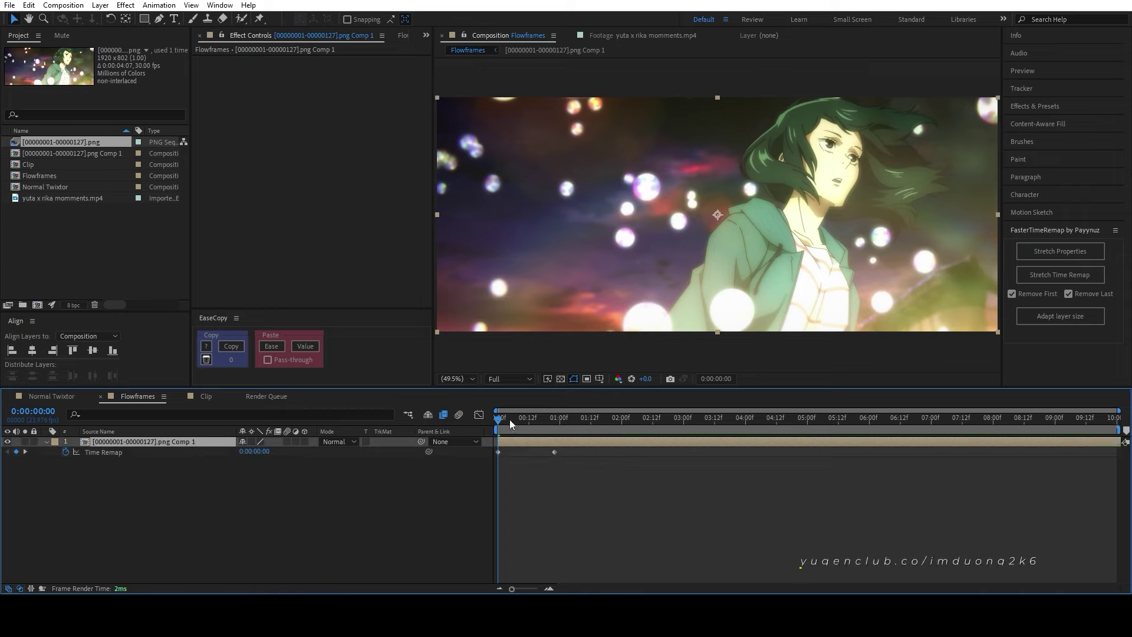
{"action": "left_click_drag", "start_coordinate": [509, 419], "coordinate": [678, 423]}
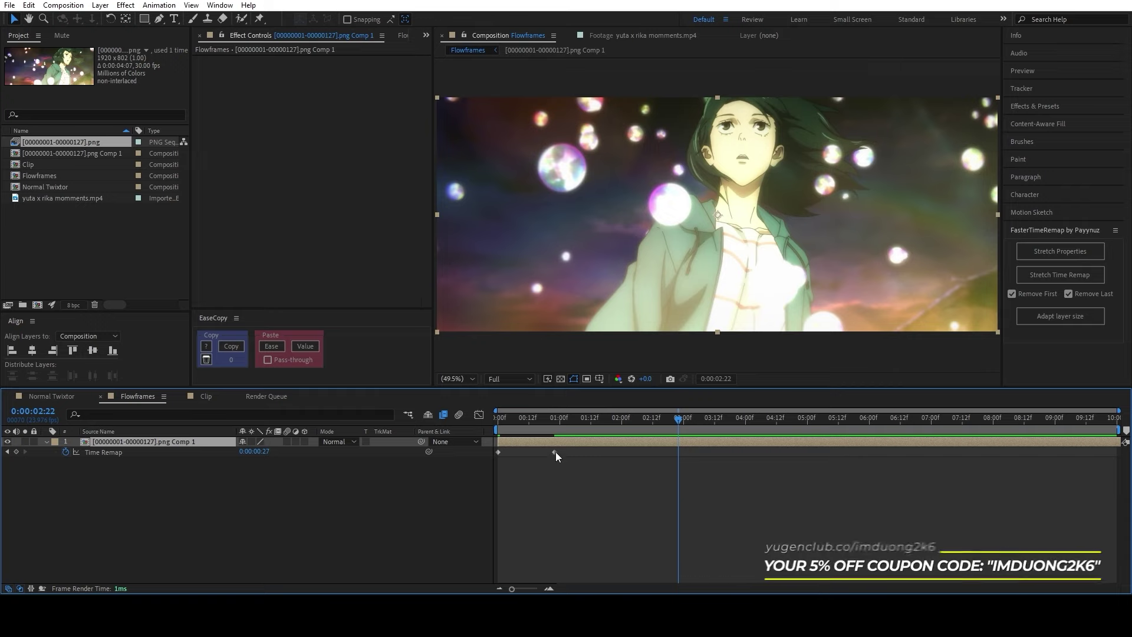
{"action": "left_click_drag", "start_coordinate": [556, 451], "coordinate": [681, 465]}
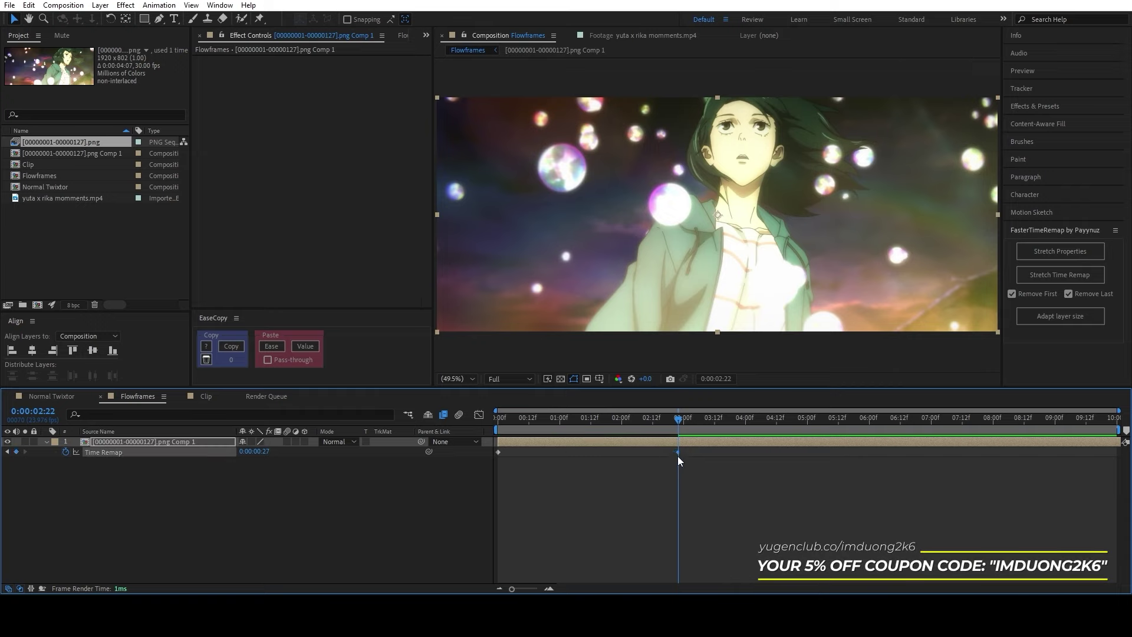
Step: Preview and scrub through the slowed Flowframes clip from its first frame
{"action": "left_click_drag", "start_coordinate": [676, 419], "coordinate": [479, 428]}
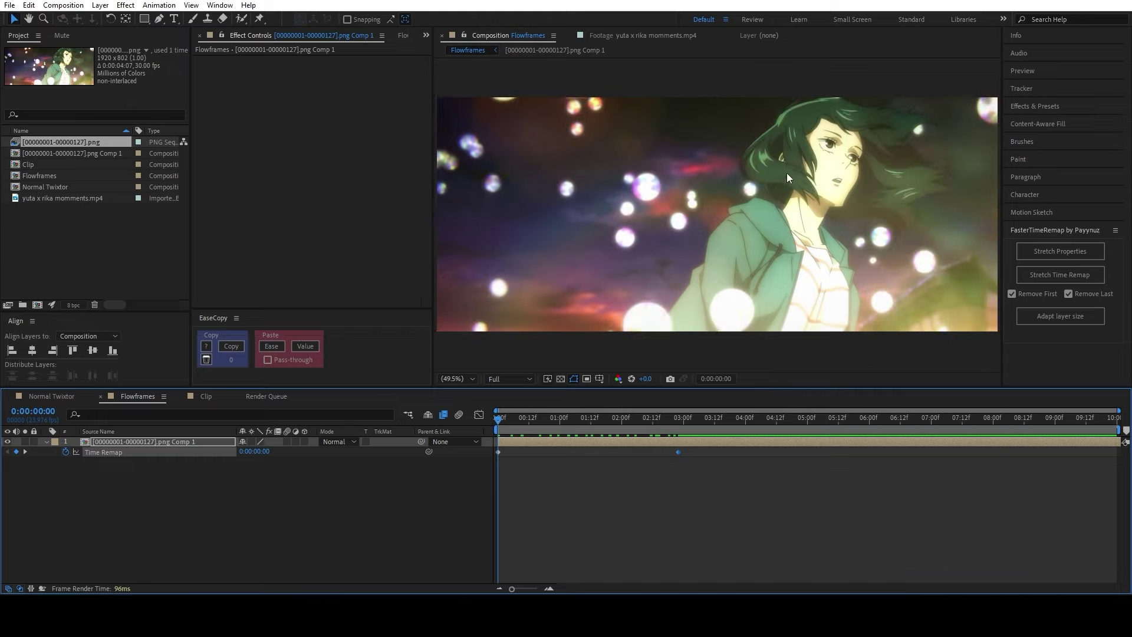
{"action": "key", "text": "space"}
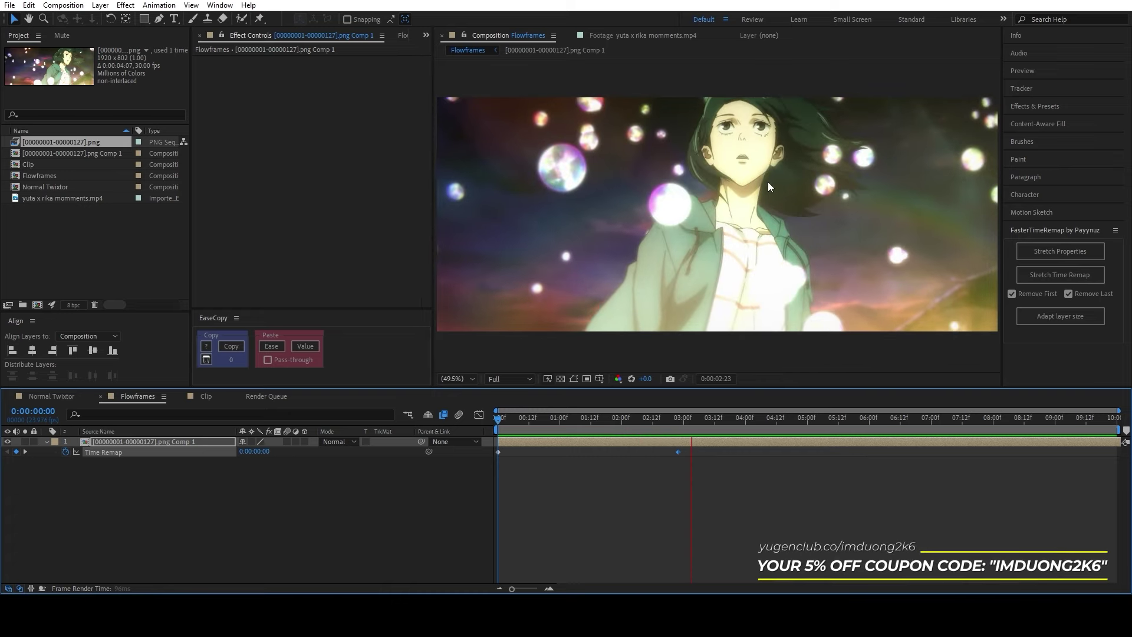
{"action": "key", "text": "space"}
{"action": "key", "text": "Home"}
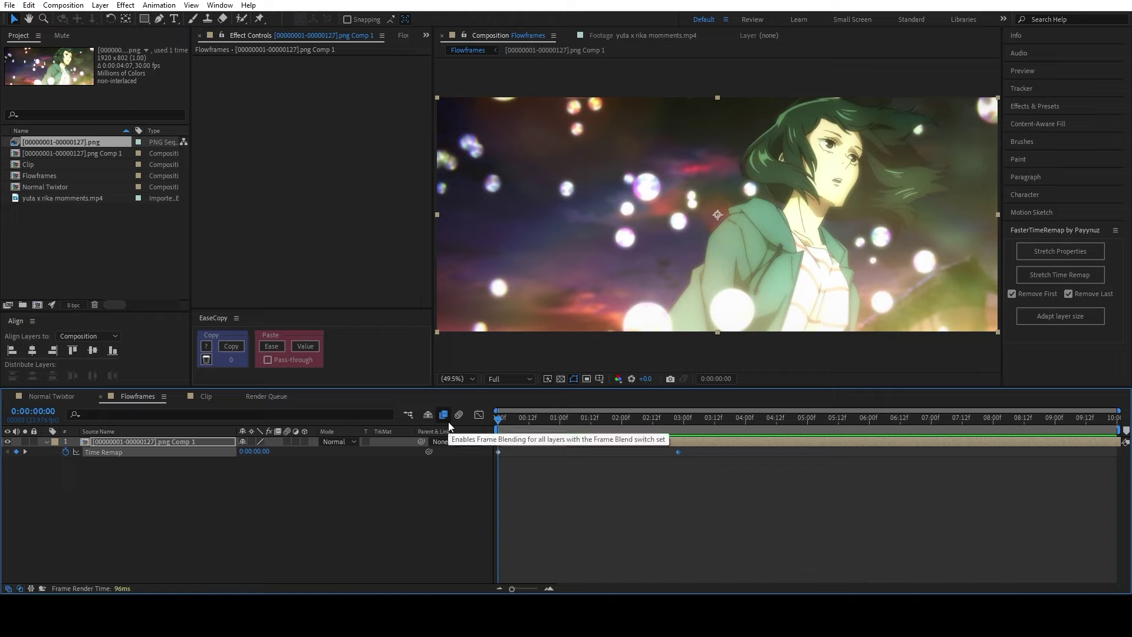
{"action": "mouse_move", "coordinate": [499, 417]}
{"action": "left_mouse_down"}
{"action": "mouse_move", "coordinate": [663, 418]}
{"action": "mouse_move", "coordinate": [653, 423]}
{"action": "left_mouse_up"}
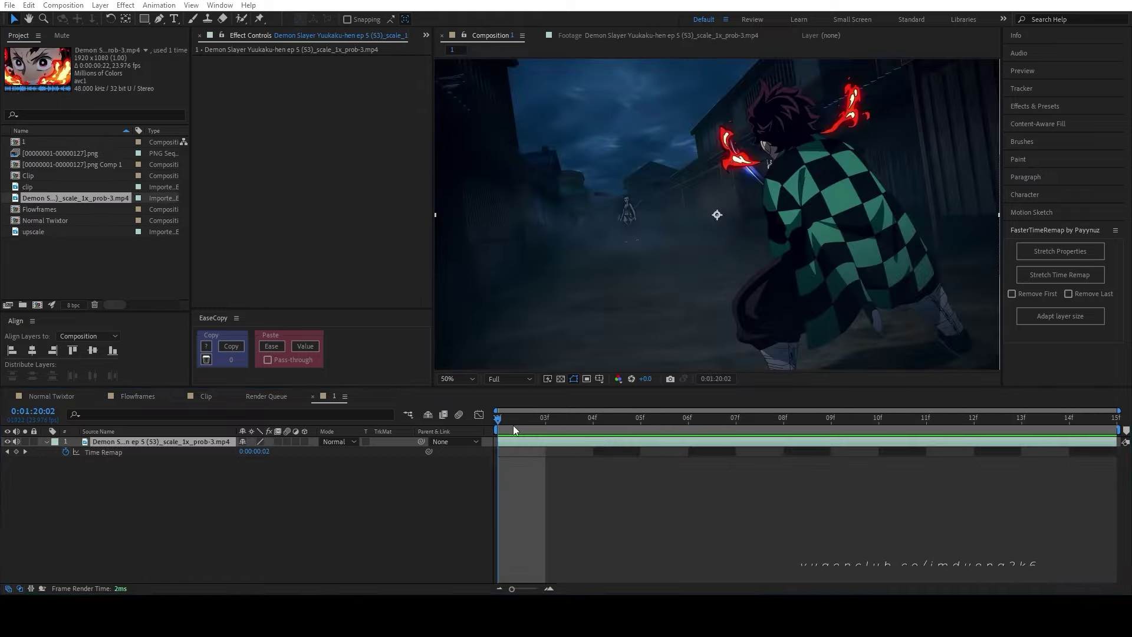
Step: Add five Time Remap keyframes to the Demon Slayer layer, spaced about every second frame
{"action": "left_click", "coordinate": [501, 422]}
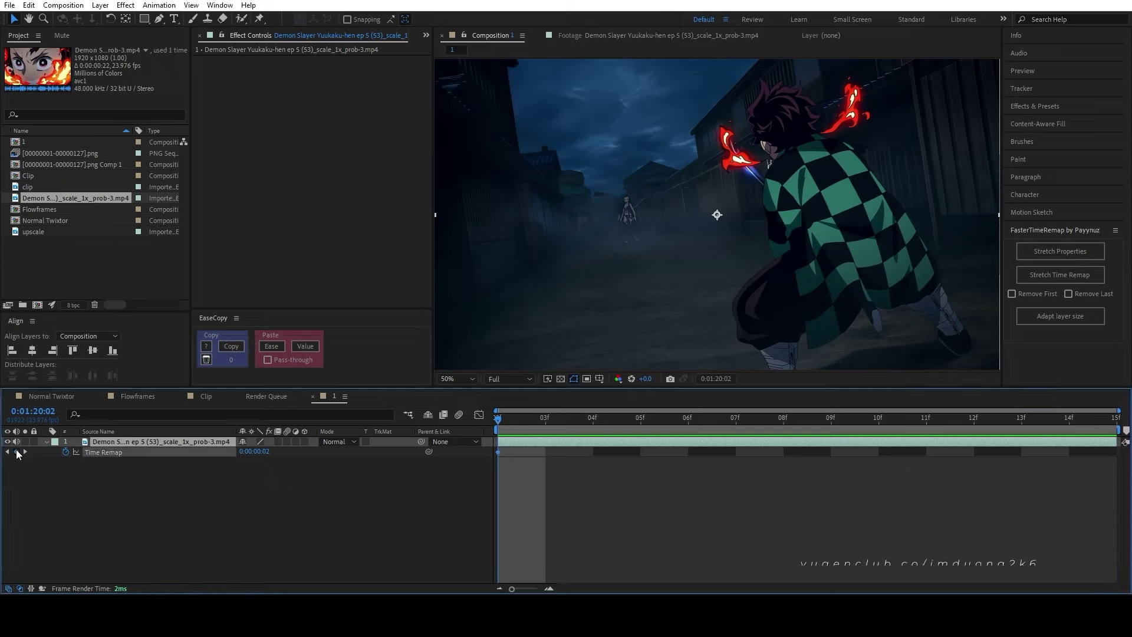
{"action": "left_click", "coordinate": [16, 452]}
{"action": "key", "text": "Page_Down"}
{"action": "left_click", "coordinate": [16, 452]}
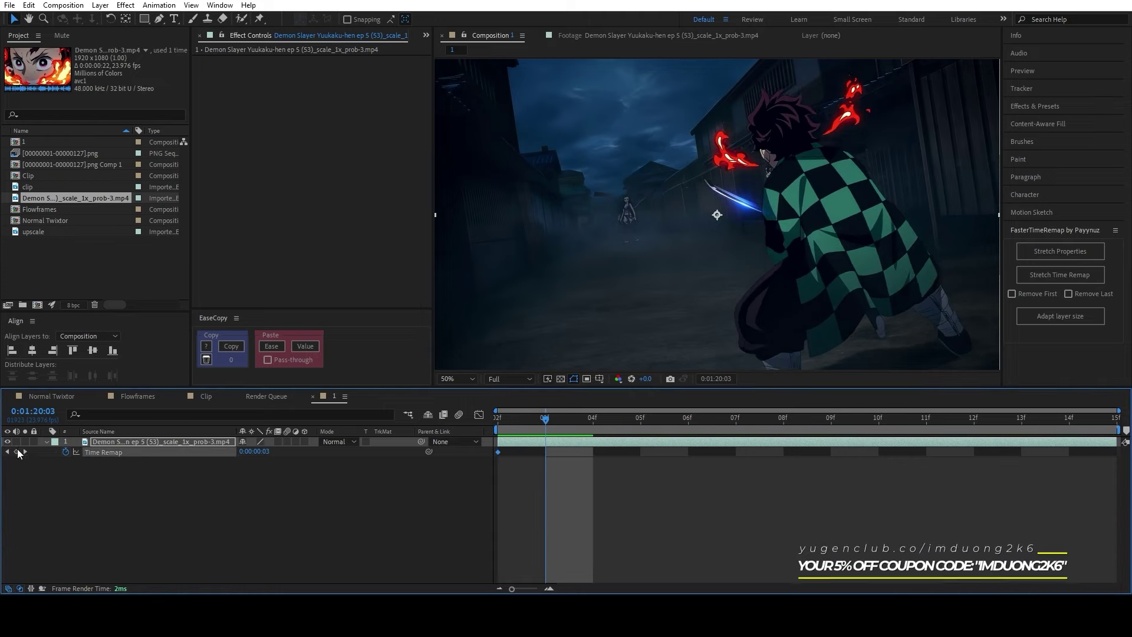
{"action": "key", "text": "Page_Down"}
{"action": "key", "text": "Page_Down"}
{"action": "left_click", "coordinate": [16, 452]}
{"action": "key", "text": "Page_Down"}
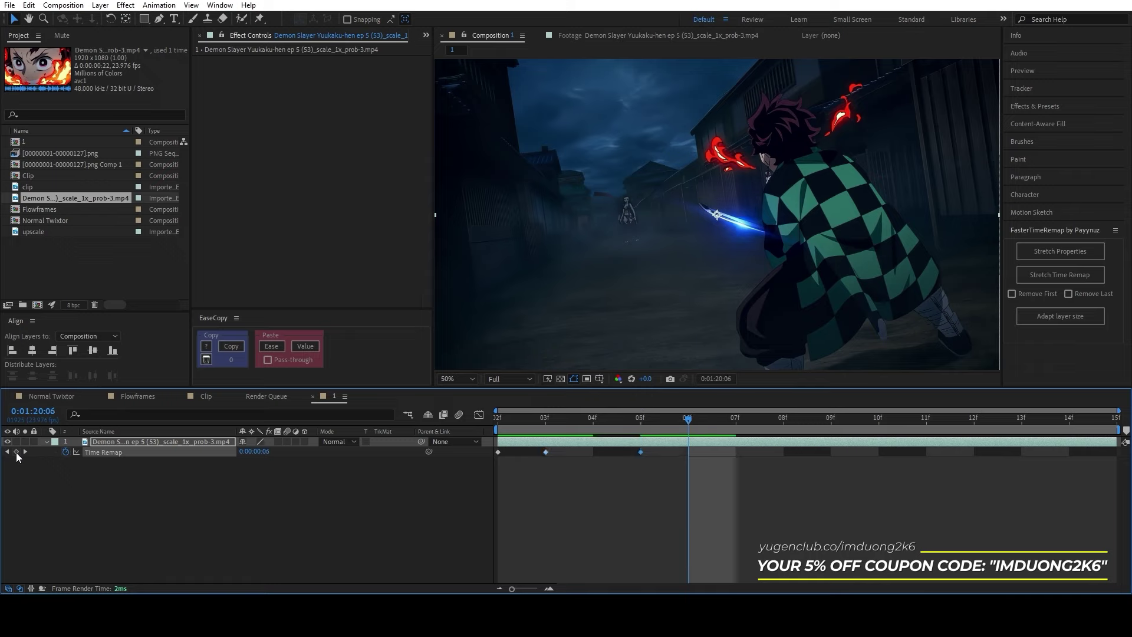
{"action": "key", "text": "Page_Down"}
{"action": "left_click", "coordinate": [16, 452]}
{"action": "key", "text": "Page_Down"}
{"action": "key", "text": "Page_Down"}
{"action": "left_click", "coordinate": [16, 452]}
{"action": "key", "text": "Page_Down"}
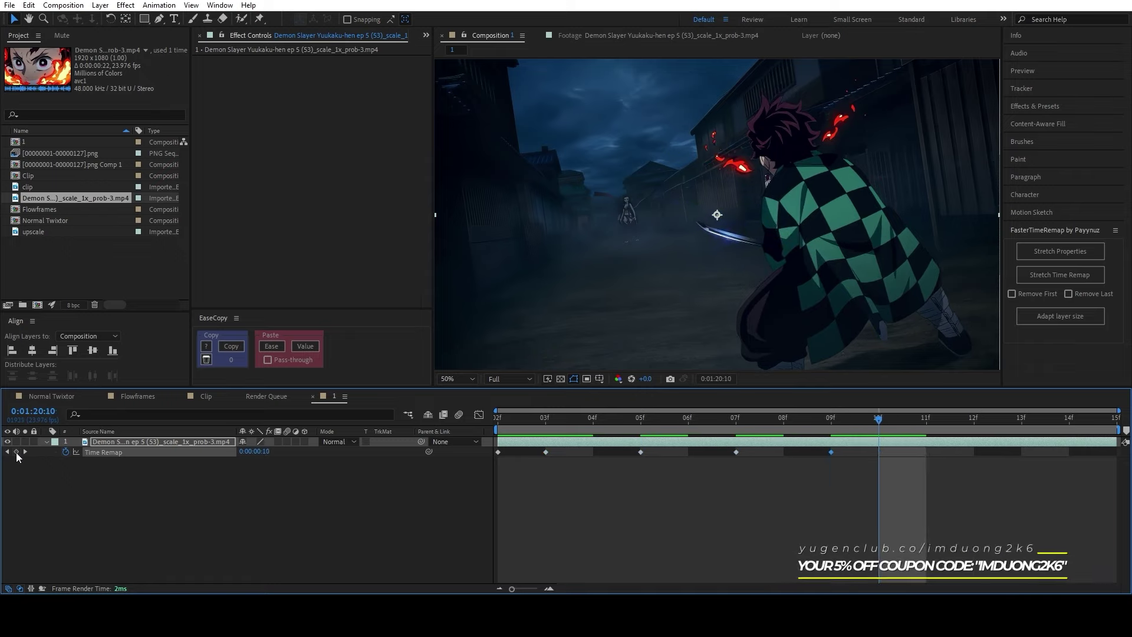
{"action": "key", "text": "Page_Down"}
{"action": "left_click", "coordinate": [16, 451]}
{"action": "key", "text": "Page_Down"}
{"action": "key", "text": "Page_Down"}
{"action": "key", "text": "Page_Down"}
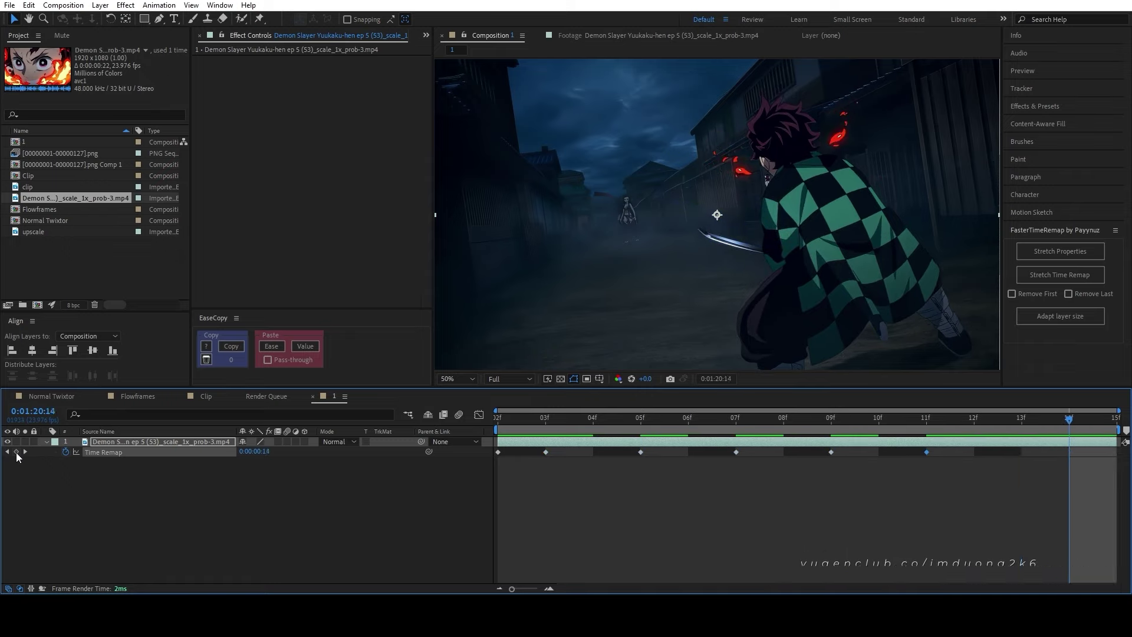
{"action": "key", "text": "Page_Down"}
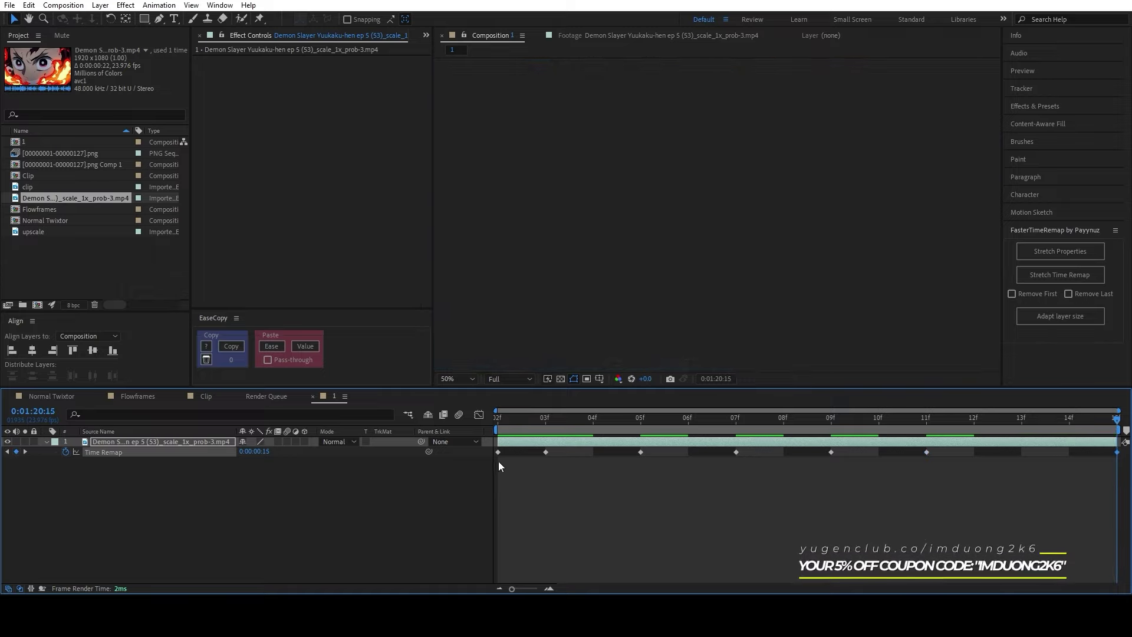
Step: Stretch the Time Remap keyframes one frame apart and trim Composition 1 to a work area ending at 09f
{"action": "left_click_drag", "start_coordinate": [495, 460], "coordinate": [1121, 475]}
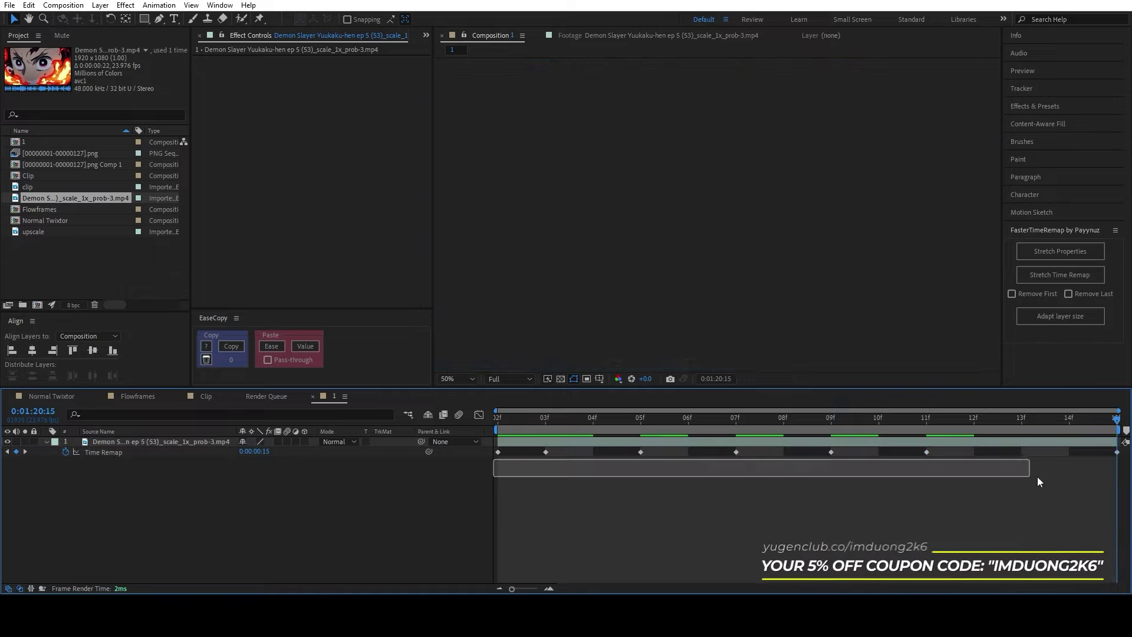
{"action": "left_click", "coordinate": [1060, 273]}
{"action": "left_click_drag", "start_coordinate": [982, 415], "coordinate": [842, 418]}
{"action": "key", "text": "b"}
{"action": "key", "text": "n"}
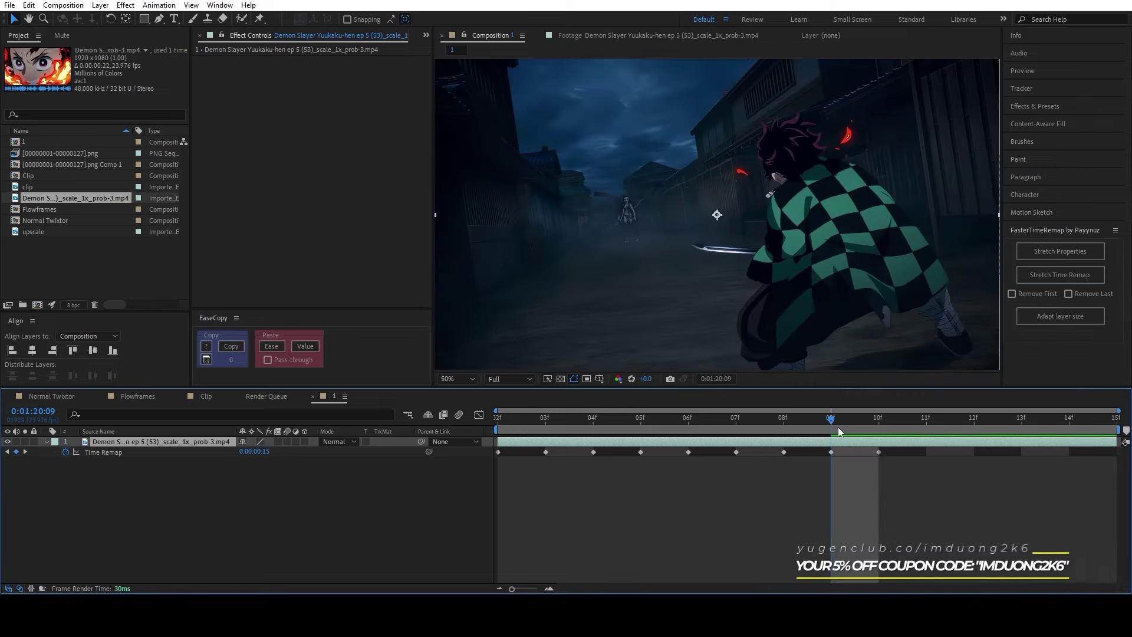
{"action": "right_click", "coordinate": [855, 431]}
{"action": "left_click", "coordinate": [895, 465]}
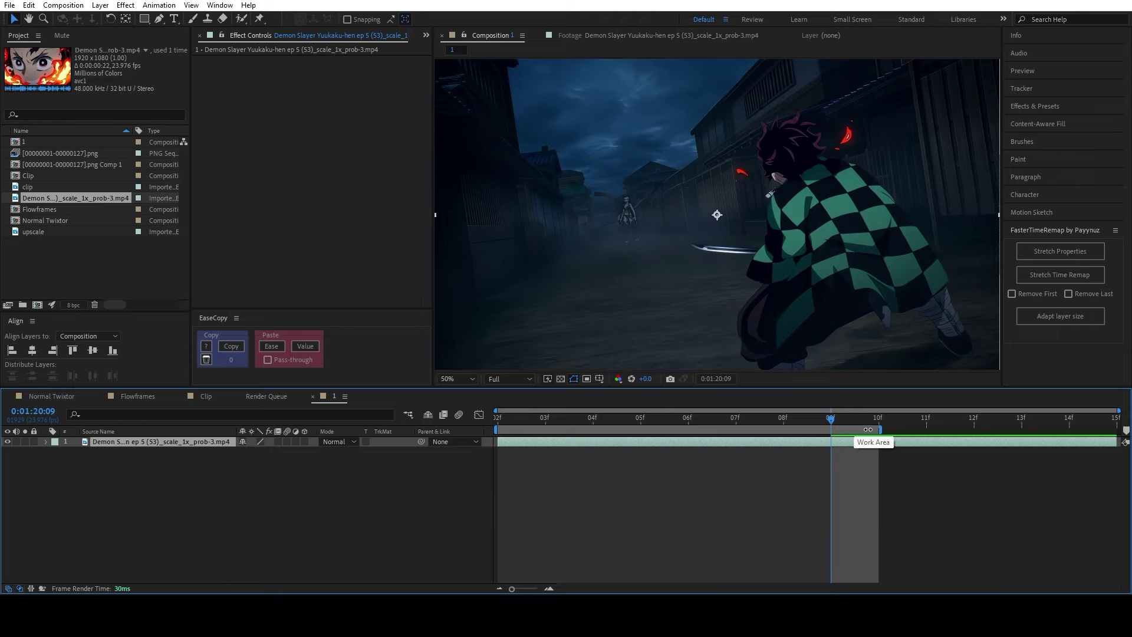
{"action": "right_click", "coordinate": [868, 430]}
{"action": "left_click", "coordinate": [891, 463]}
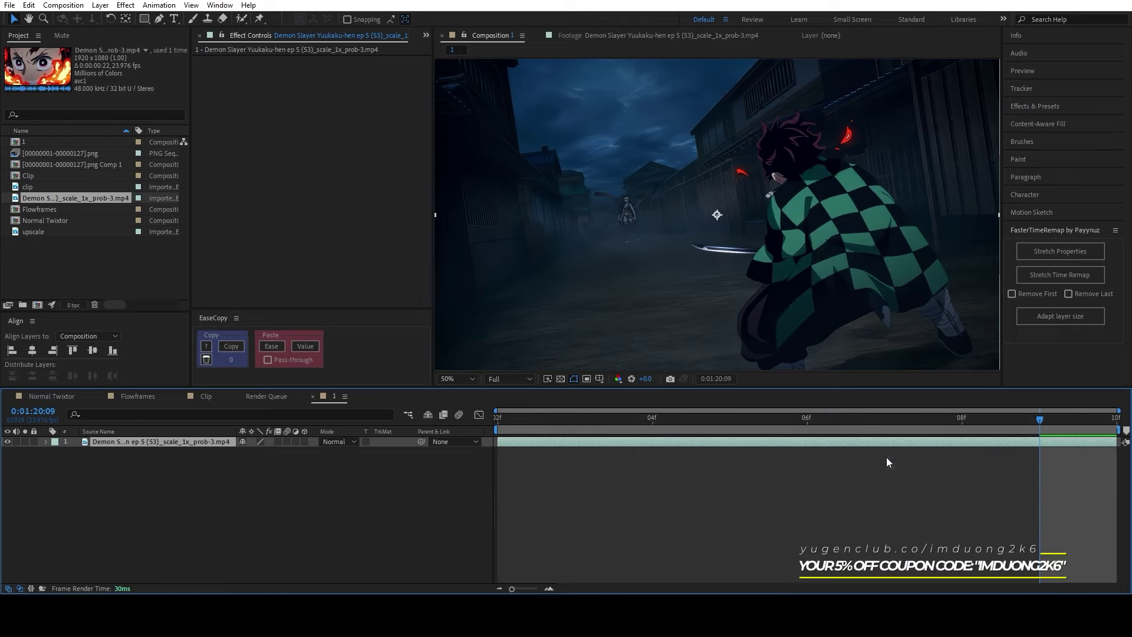
{"action": "left_click_drag", "start_coordinate": [1028, 419], "coordinate": [497, 425]}
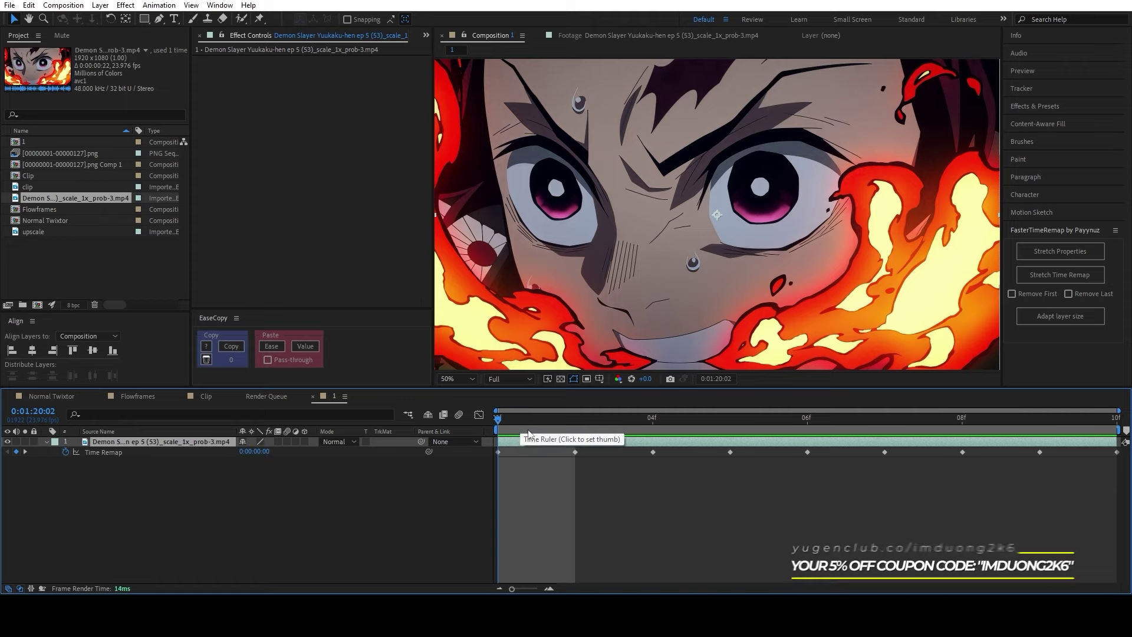
Step: Trim Composition 1 to the 03f–10f work area and preview it
{"action": "left_click", "coordinate": [574, 430]}
{"action": "key", "text": "u"}
{"action": "right_click", "coordinate": [617, 433]}
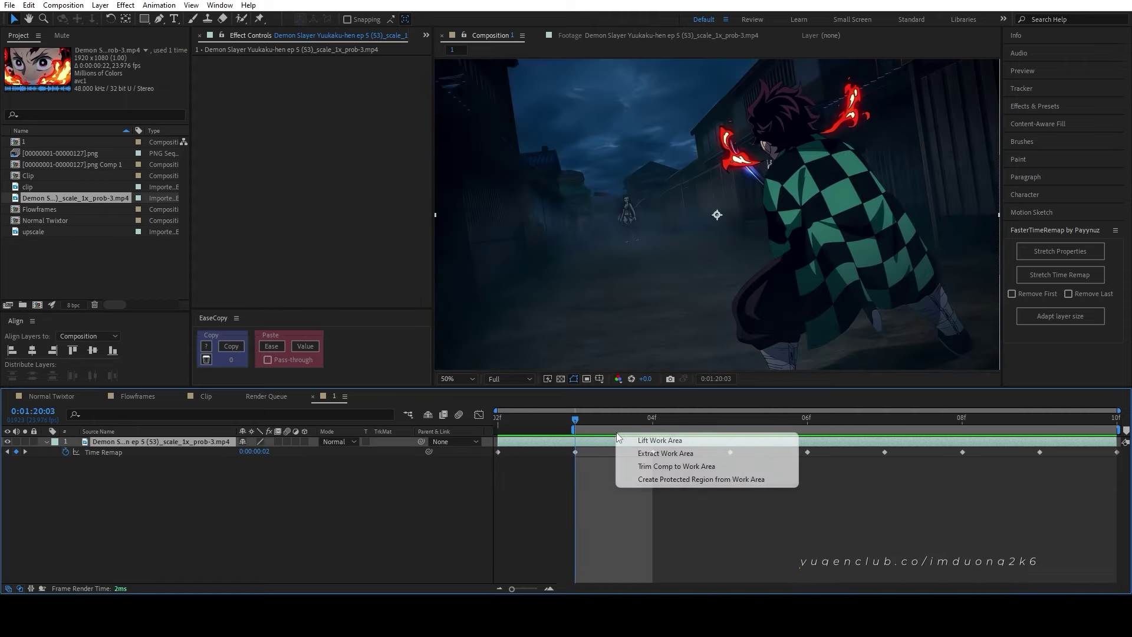
{"action": "left_click", "coordinate": [649, 465]}
{"action": "key", "text": "space"}
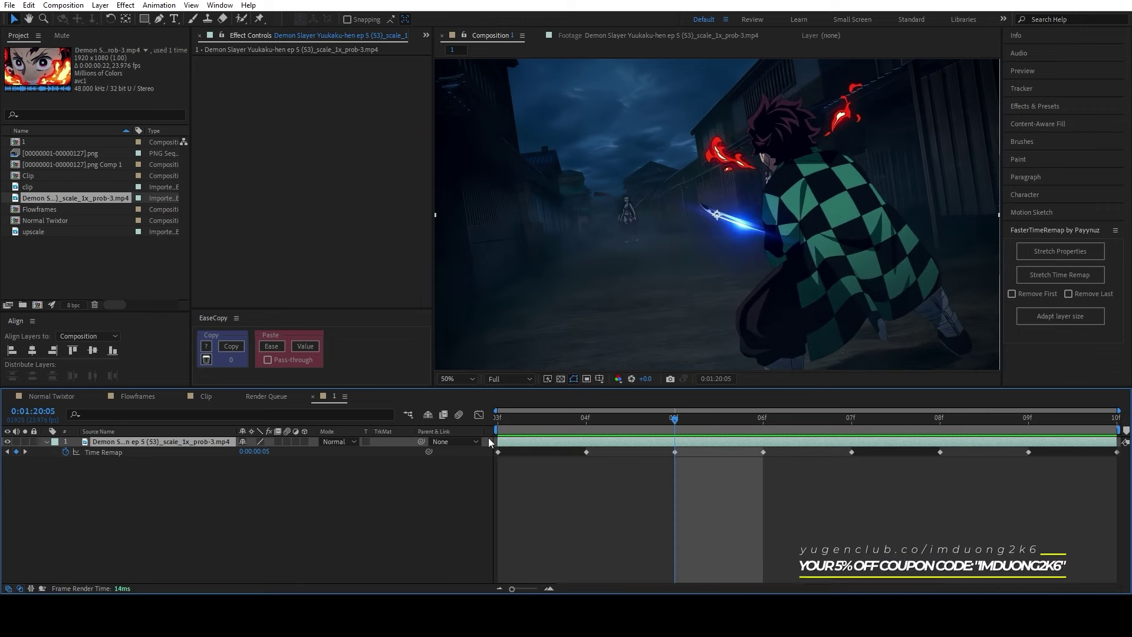
{"action": "key", "text": "space"}
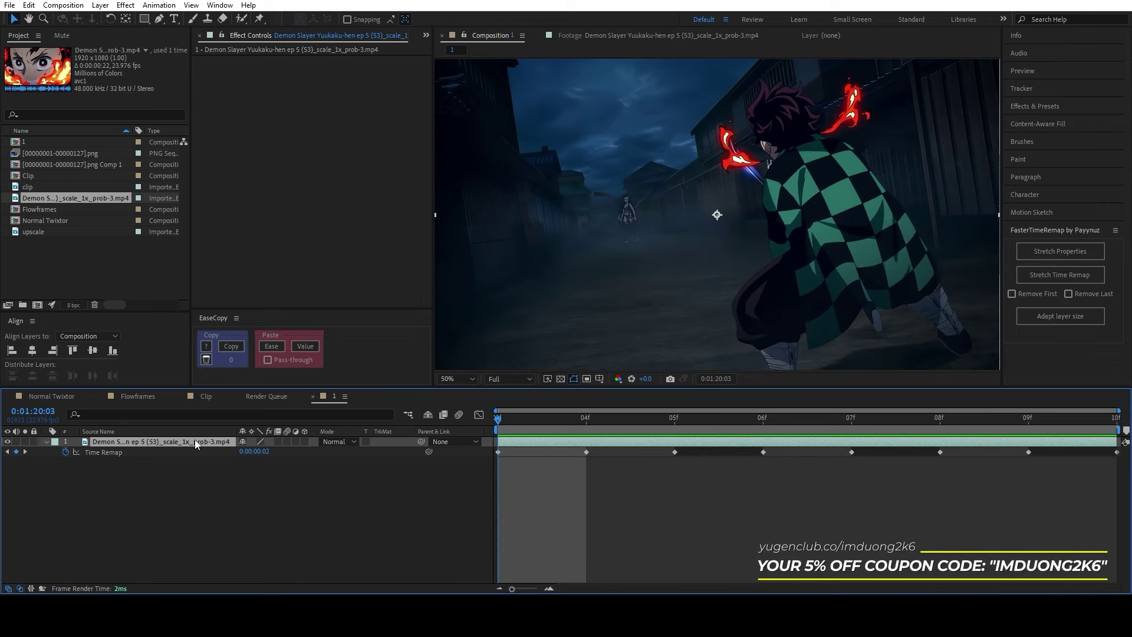
Step: Pre-compose the clip into a comp named 'twix' and lengthen Composition 1's duration
{"action": "key", "text": "ctrl+shift+c"}
{"action": "type", "text": "twix"}
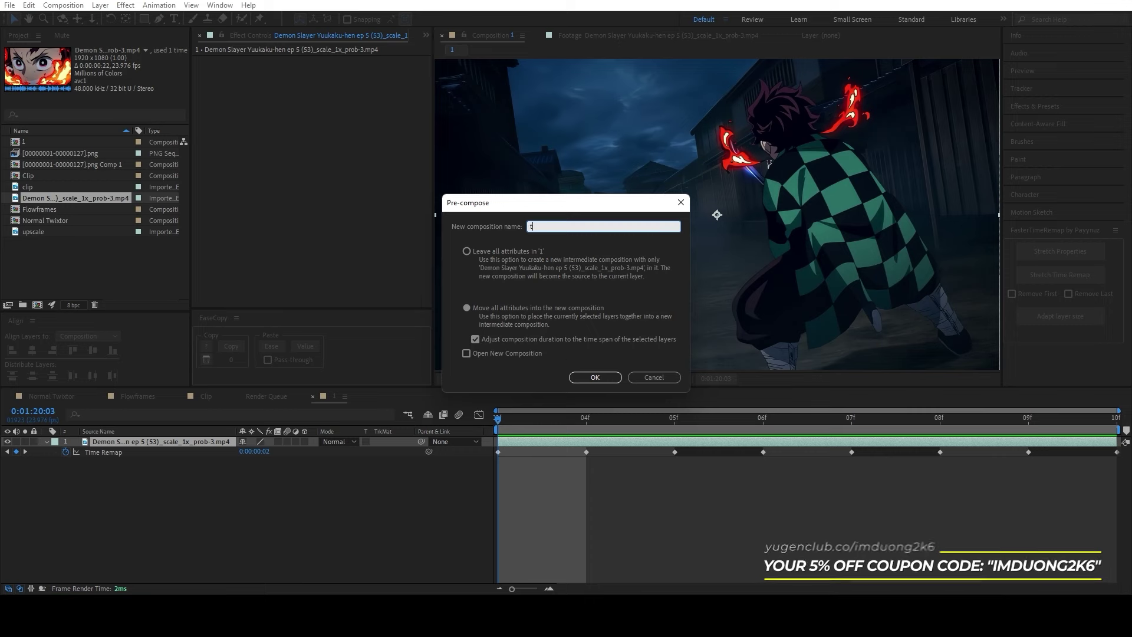
{"action": "key", "text": "Return"}
{"action": "key", "text": "ctrl+k"}
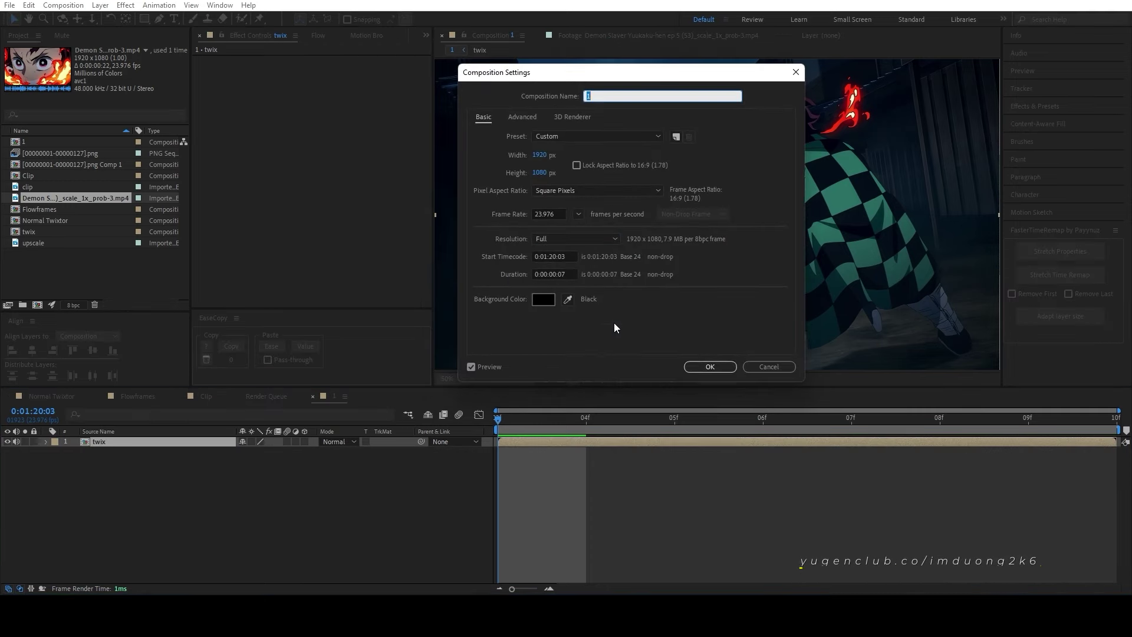
{"action": "left_click", "coordinate": [554, 269]}
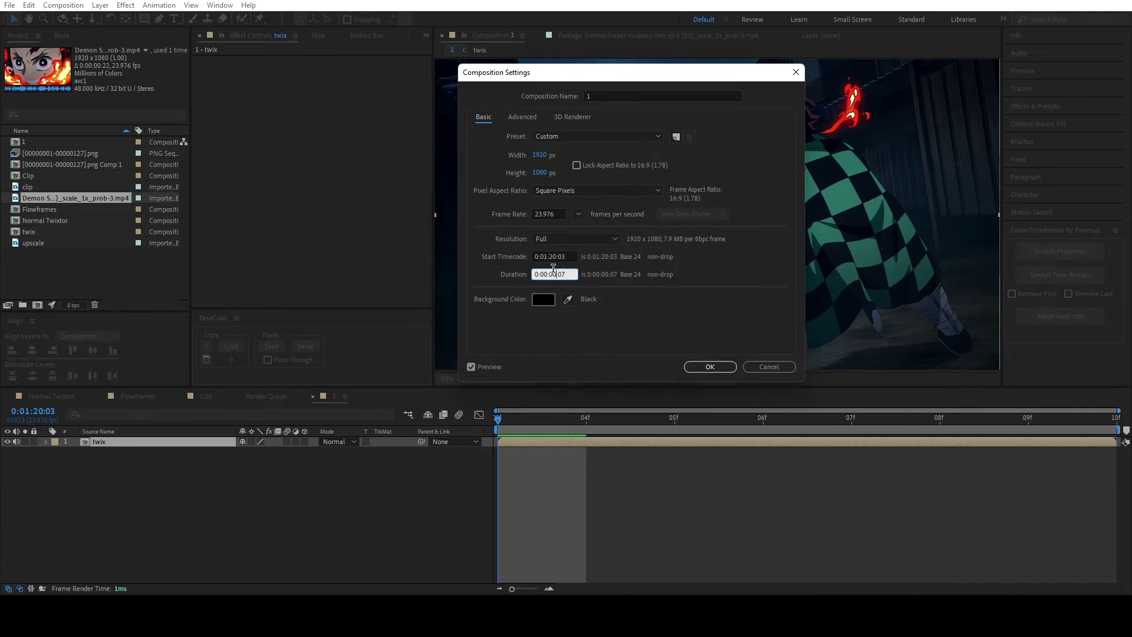
{"action": "key", "text": "Return"}
{"action": "left_click_drag", "start_coordinate": [537, 590], "coordinate": [493, 583]}
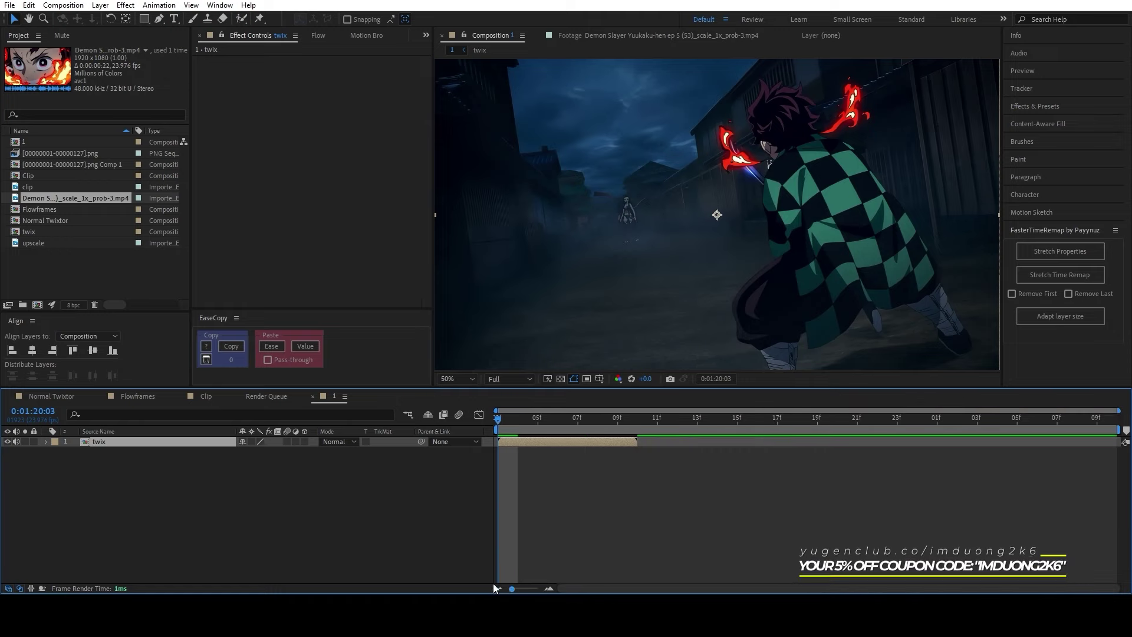
{"action": "key", "text": "ctrl+space"}
Step: Apply the twixtor 23fps preset to the twix layer and set Speed % to 45
{"action": "type", "text": "twix"}
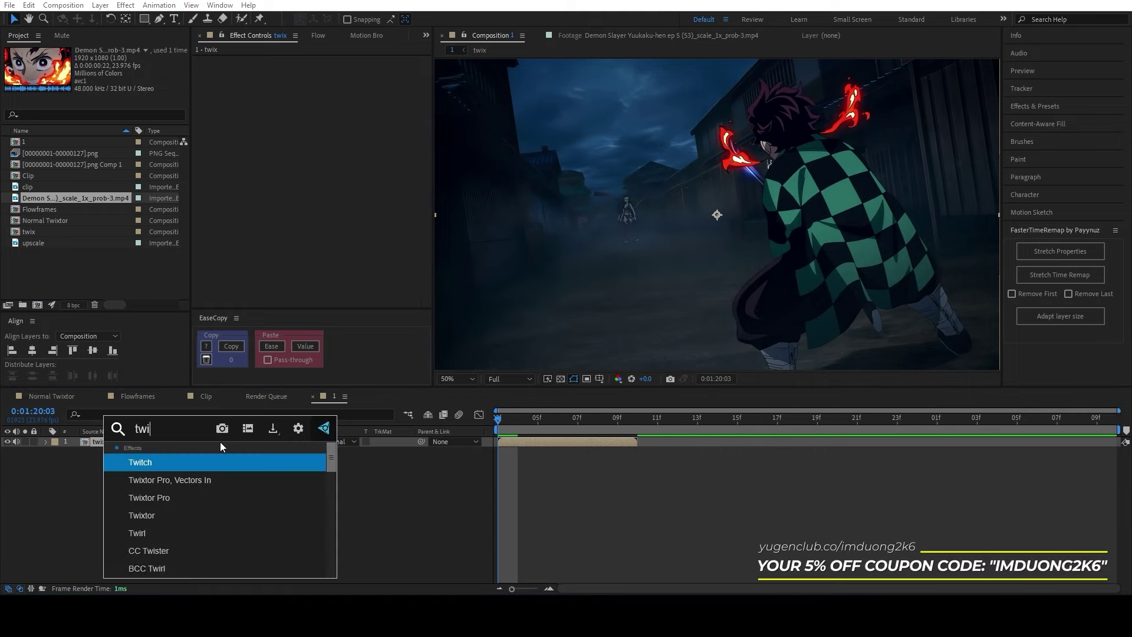
{"action": "key", "text": "Down"}
{"action": "key", "text": "Down"}
{"action": "key", "text": "Down"}
{"action": "key", "text": "Down"}
{"action": "key", "text": "Up"}
{"action": "key", "text": "Return"}
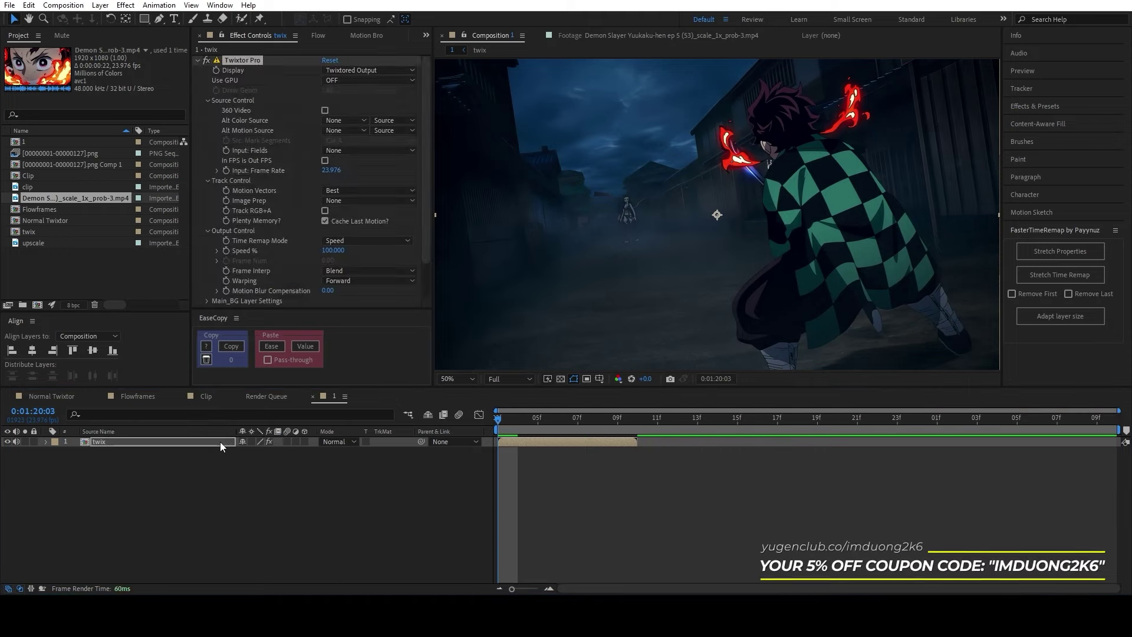
{"action": "key", "text": "Page_Down"}
{"action": "key", "text": "Page_Down"}
{"action": "key", "text": "Page_Down"}
{"action": "left_click", "coordinate": [332, 251]}
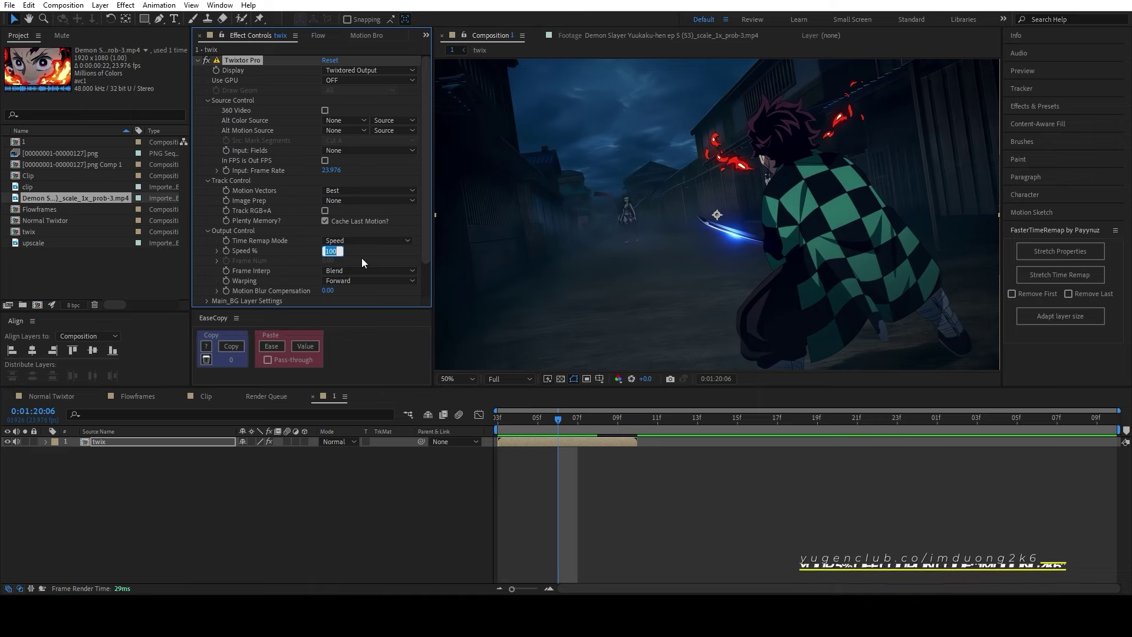
{"action": "type", "text": "45"}
{"action": "key", "text": "Return"}
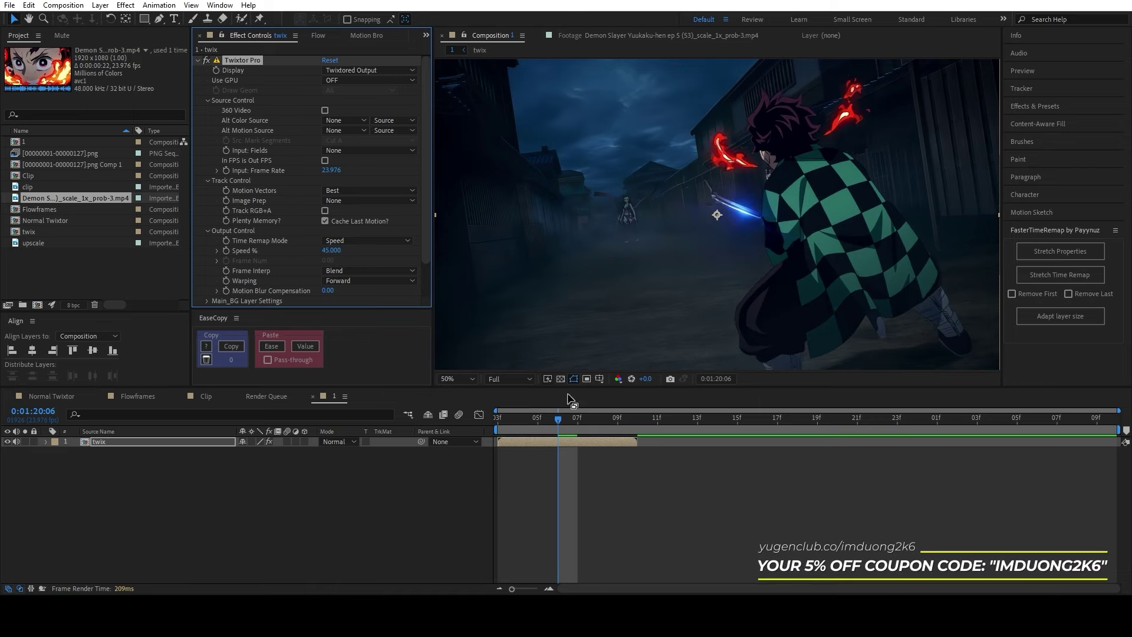
Step: Scrub around 20:04 and zoom onto the sword blade to inspect the warping
{"action": "left_click_drag", "start_coordinate": [556, 423], "coordinate": [594, 434]}
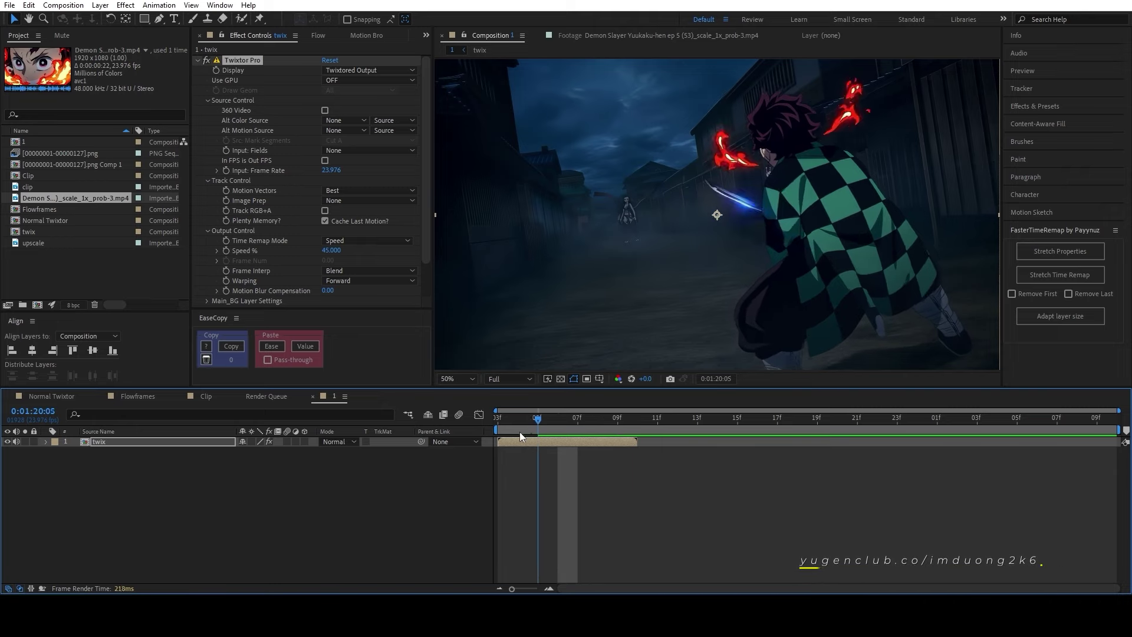
{"action": "left_click_drag", "start_coordinate": [595, 434], "coordinate": [517, 430]}
{"action": "key", "text": "Page_Down"}
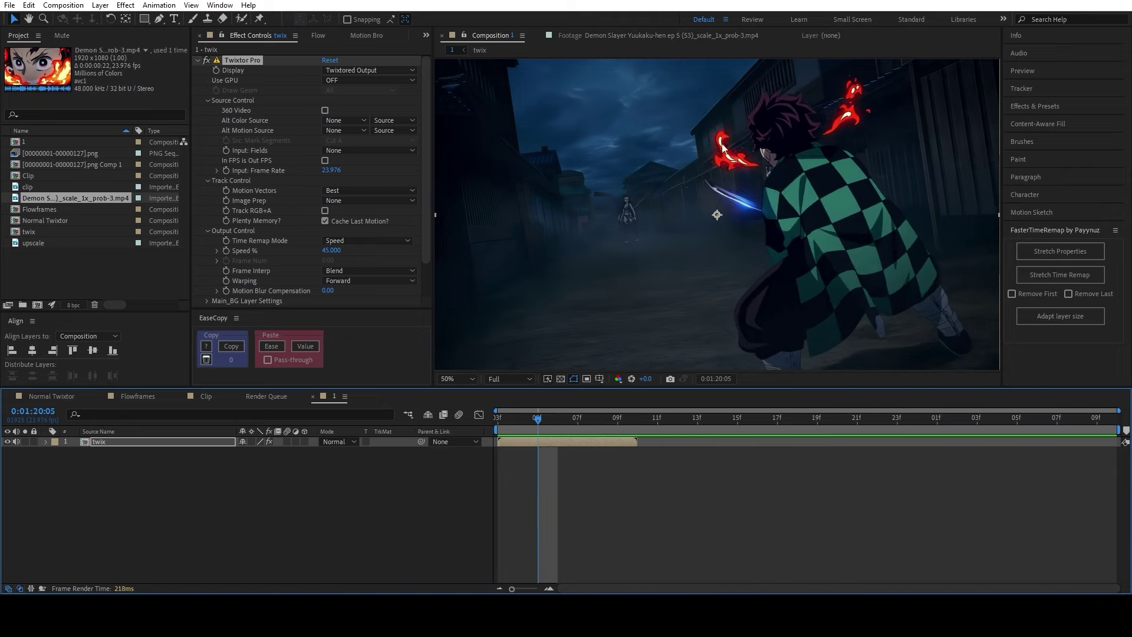
{"action": "scroll", "coordinate": [737, 185], "scroll_direction": "up", "scroll_amount": 3}
{"action": "left_click_drag", "start_coordinate": [755, 185], "coordinate": [692, 285]}
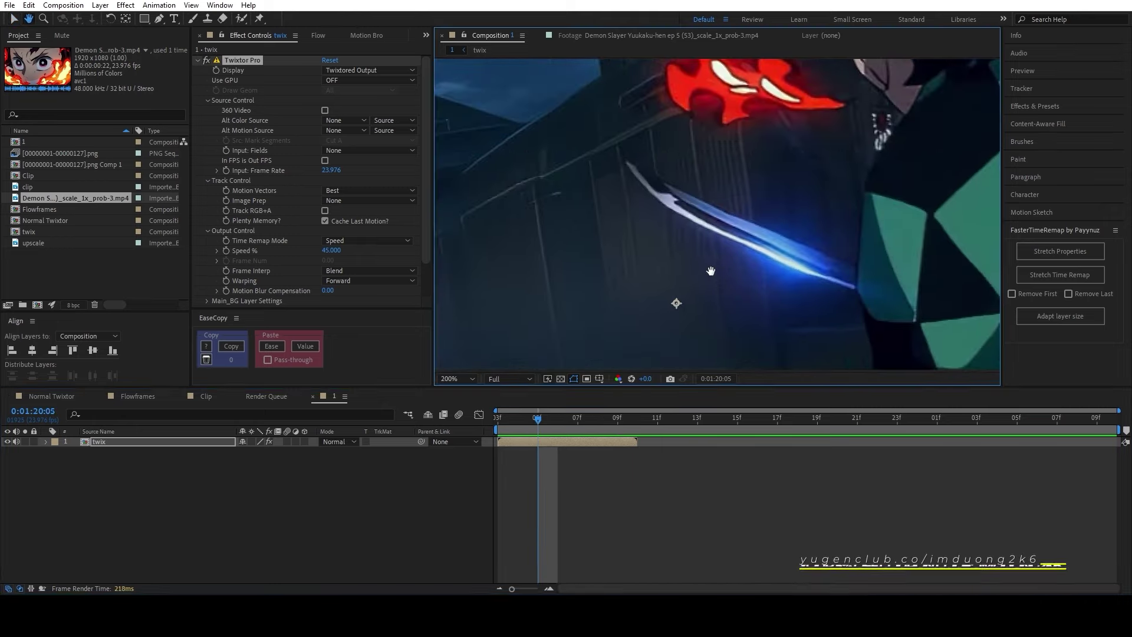
{"action": "left_click_drag", "start_coordinate": [525, 423], "coordinate": [568, 429]}
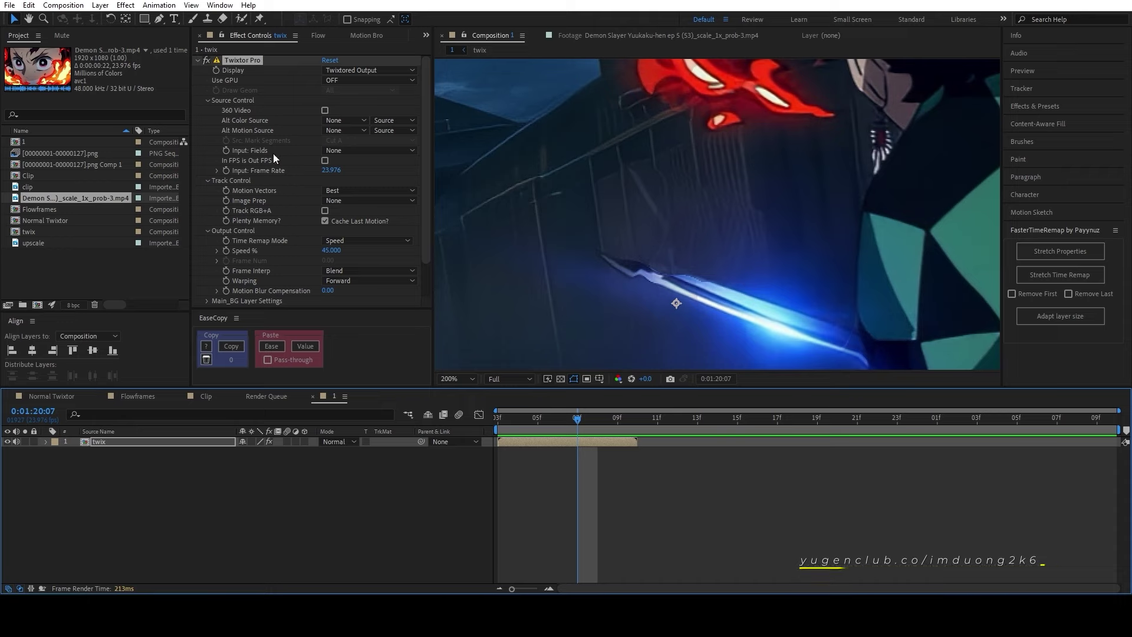
Step: Reset Speed % to 100, switch off Twixtor Pro, and view at 100% from 20:03
{"action": "left_click", "coordinate": [331, 250]}
{"action": "type", "text": "1"}
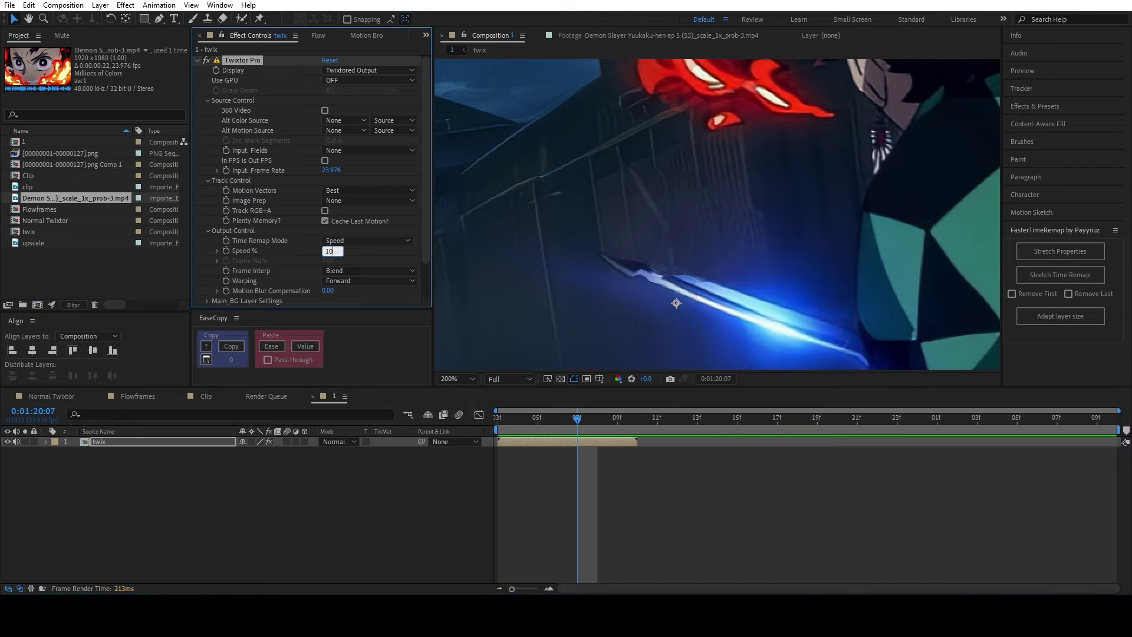
{"action": "type", "text": "0"}
{"action": "key", "text": "Return"}
{"action": "left_click", "coordinate": [205, 60]}
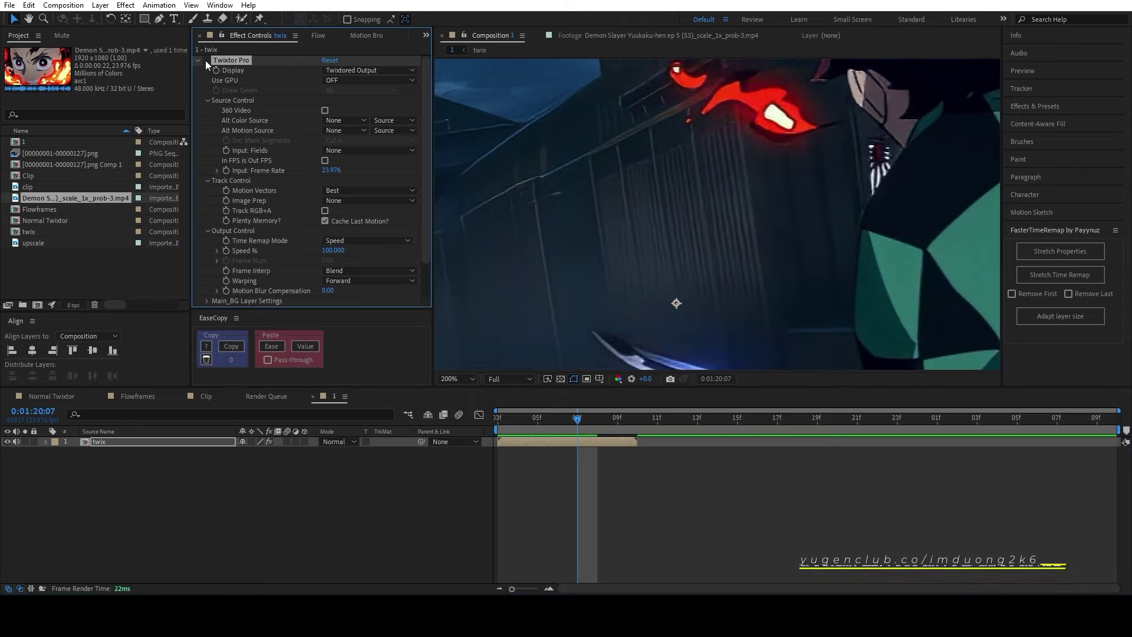
{"action": "left_click", "coordinate": [456, 380]}
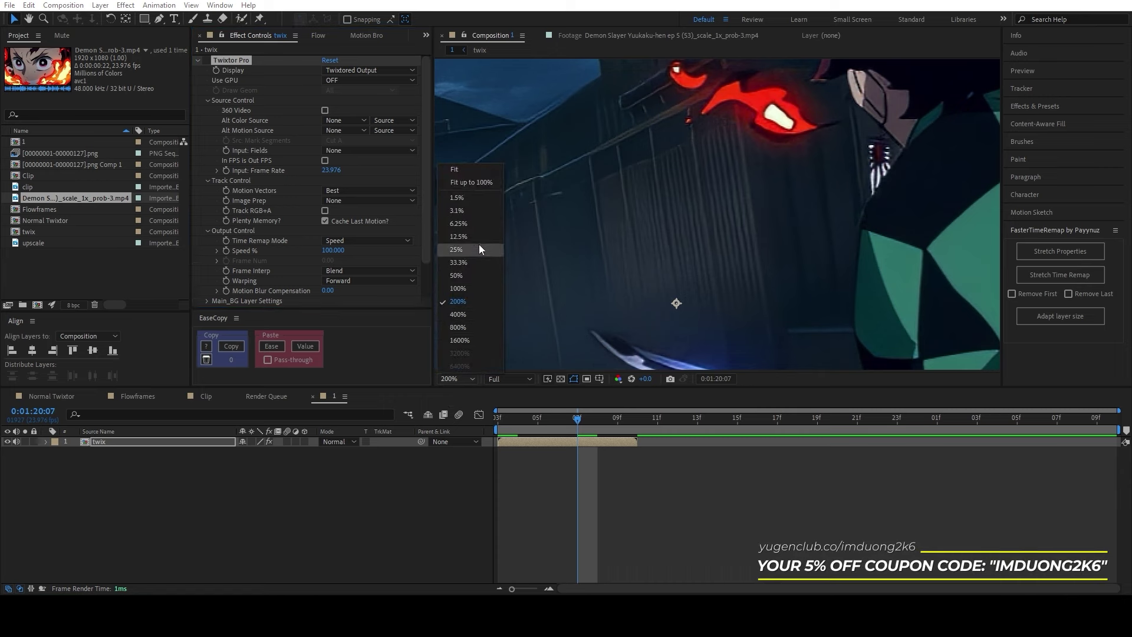
{"action": "left_click", "coordinate": [470, 182]}
{"action": "key", "text": "slash"}
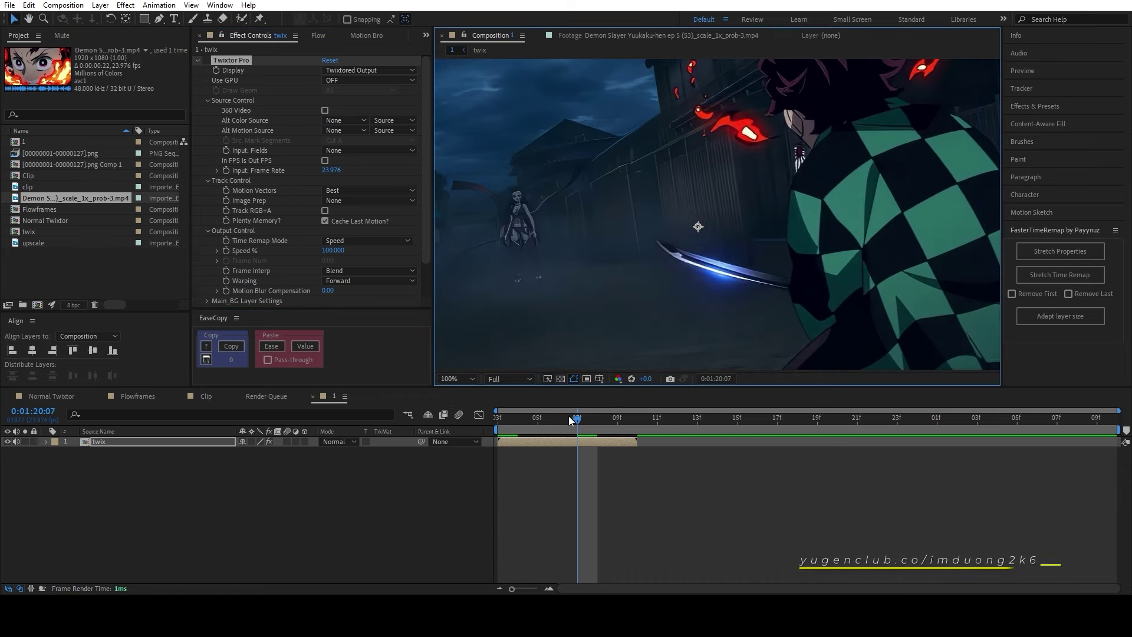
{"action": "left_click_drag", "start_coordinate": [569, 416], "coordinate": [486, 430]}
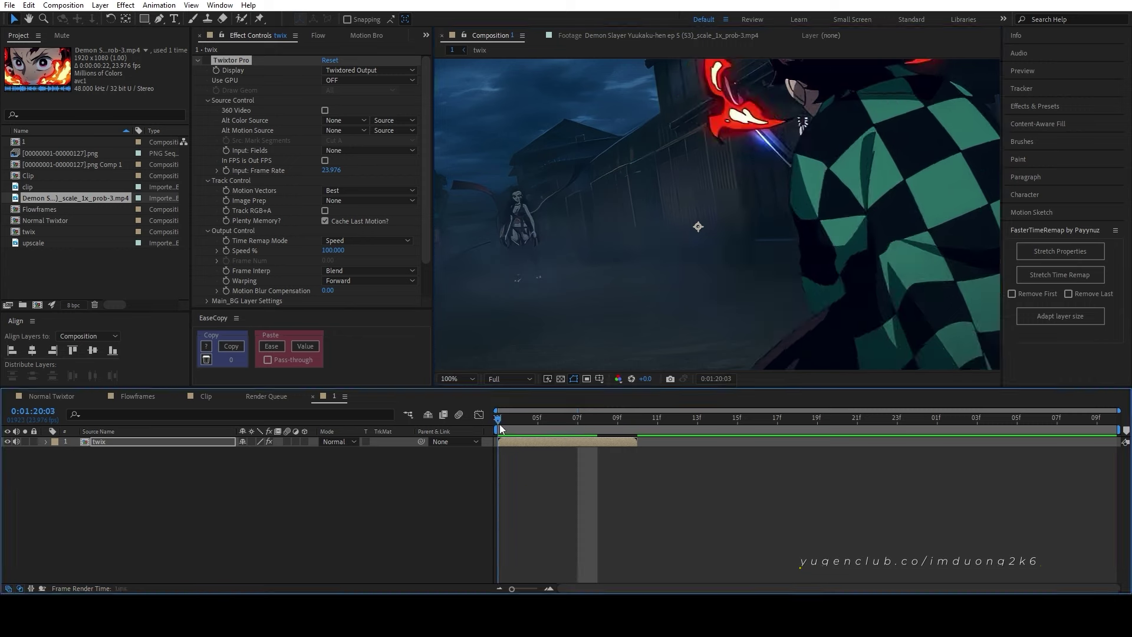
Step: At frame 20:04, pen-draw a closed mask around the sword blade
{"action": "left_click", "coordinate": [160, 20]}
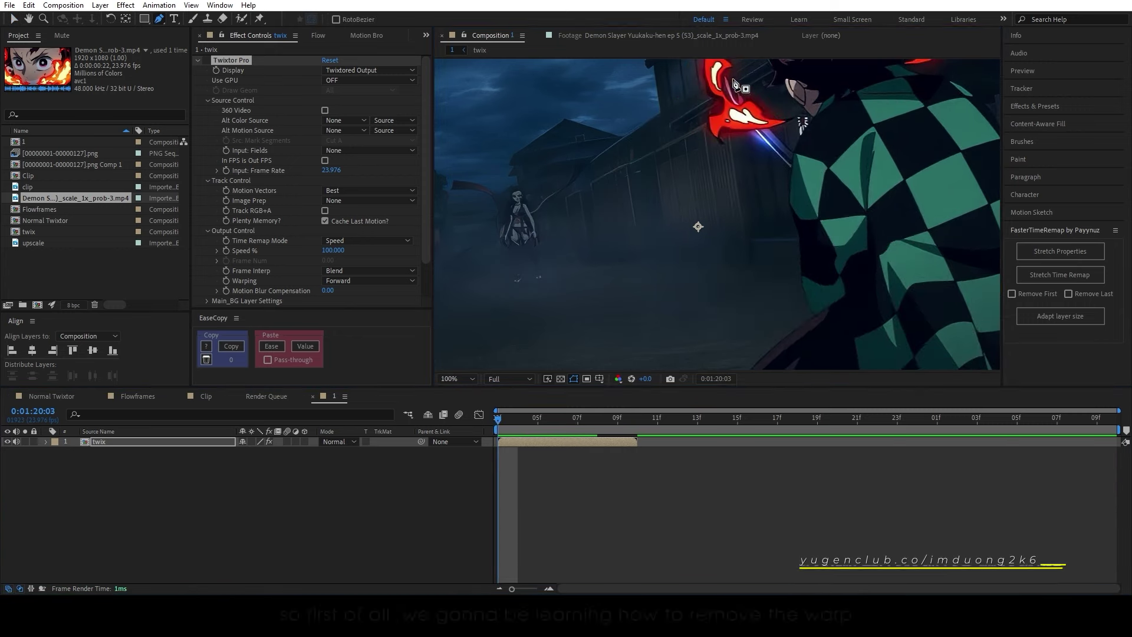
{"action": "key", "text": "v"}
{"action": "key", "text": "Page_Down"}
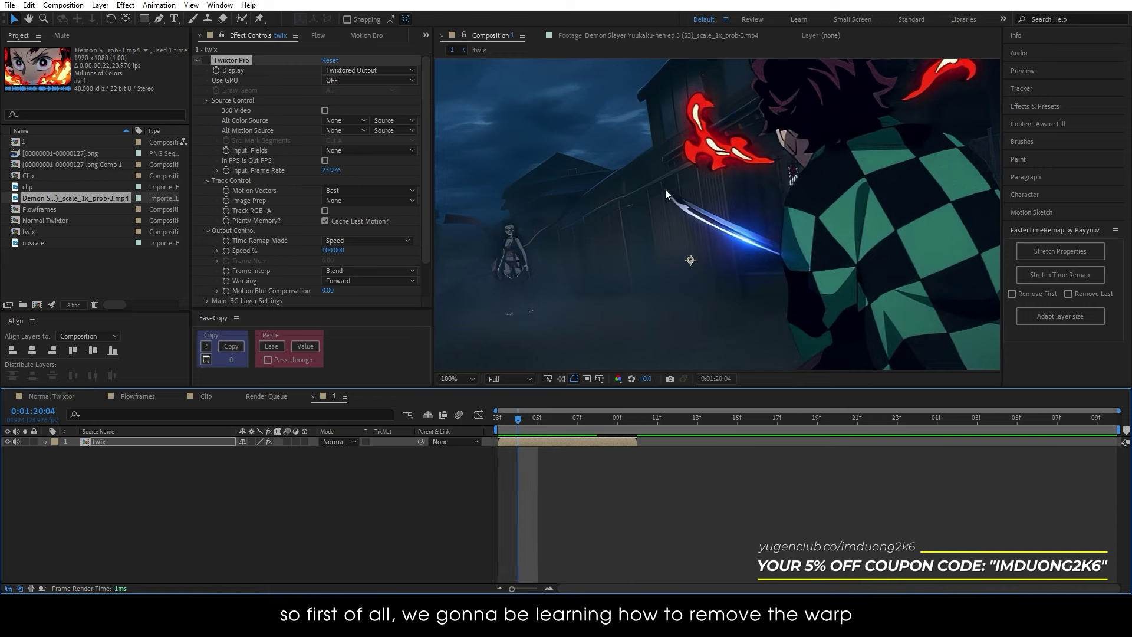
{"action": "key", "text": "g"}
{"action": "left_click", "coordinate": [663, 188]}
{"action": "left_click", "coordinate": [738, 224]}
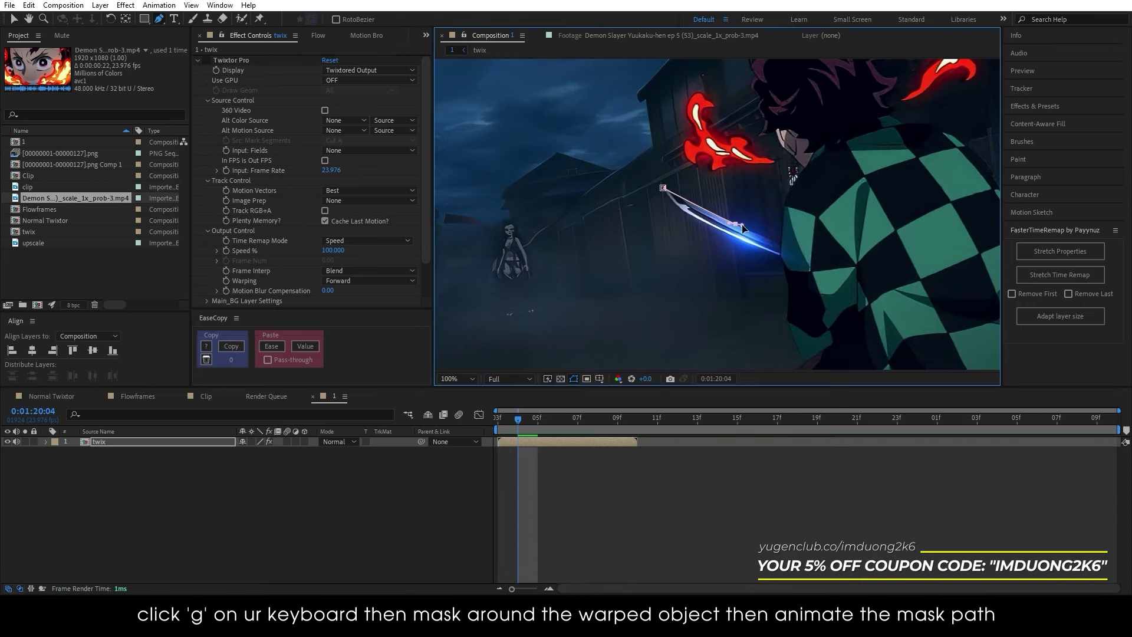
{"action": "scroll", "coordinate": [798, 247], "scroll_direction": "up", "scroll_amount": 2}
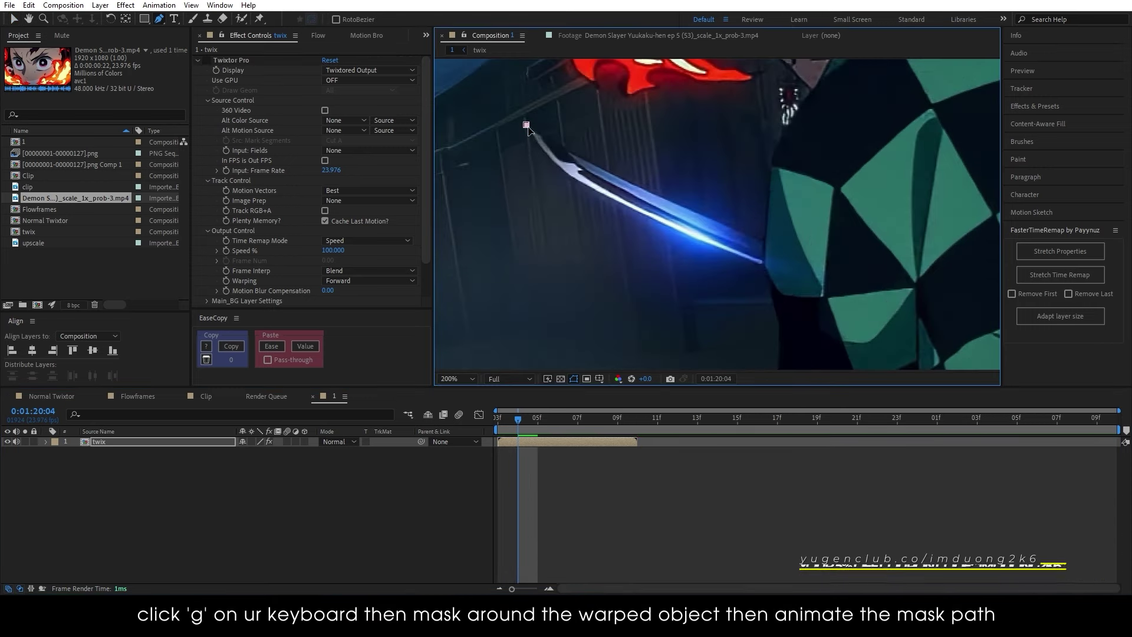
{"action": "left_click", "coordinate": [662, 190]}
{"action": "left_click", "coordinate": [769, 238]}
{"action": "left_click", "coordinate": [849, 295]}
{"action": "left_click_drag", "start_coordinate": [685, 252], "coordinate": [647, 241]}
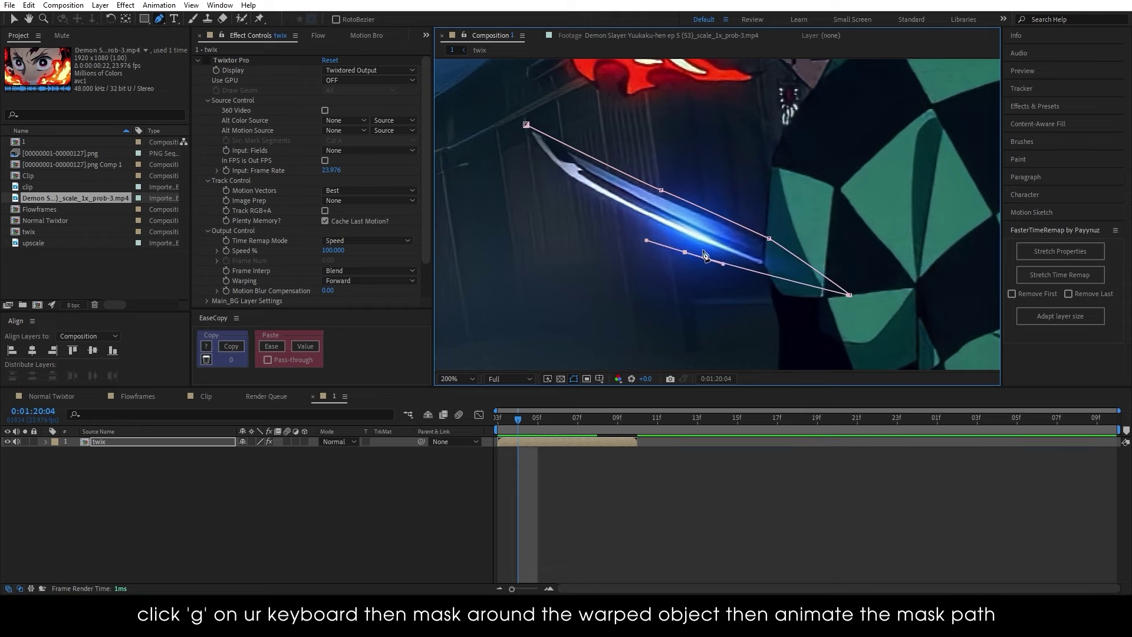
{"action": "left_click_drag", "start_coordinate": [564, 187], "coordinate": [544, 174]}
{"action": "left_click", "coordinate": [526, 125]}
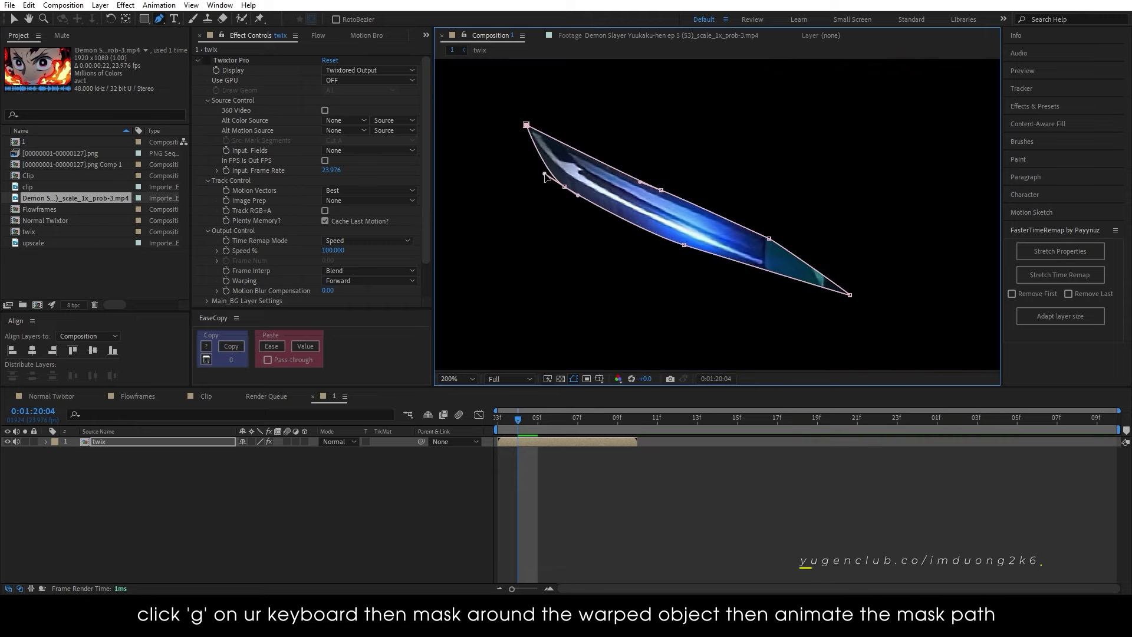
Step: Keyframe the Mask Path at 20:04 and set the mask mode to None
{"action": "left_click", "coordinate": [146, 433]}
{"action": "key", "text": "m"}
{"action": "left_click", "coordinate": [86, 463]}
{"action": "key", "text": "Page_Down"}
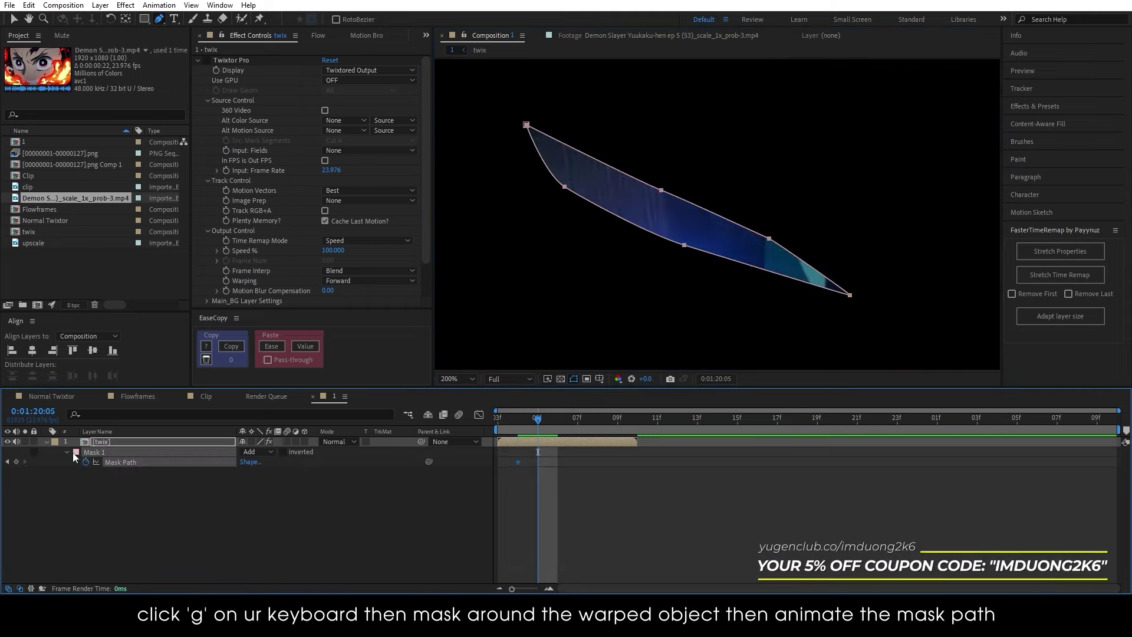
{"action": "key", "text": "v"}
{"action": "left_click", "coordinate": [258, 452]}
{"action": "left_click", "coordinate": [253, 462]}
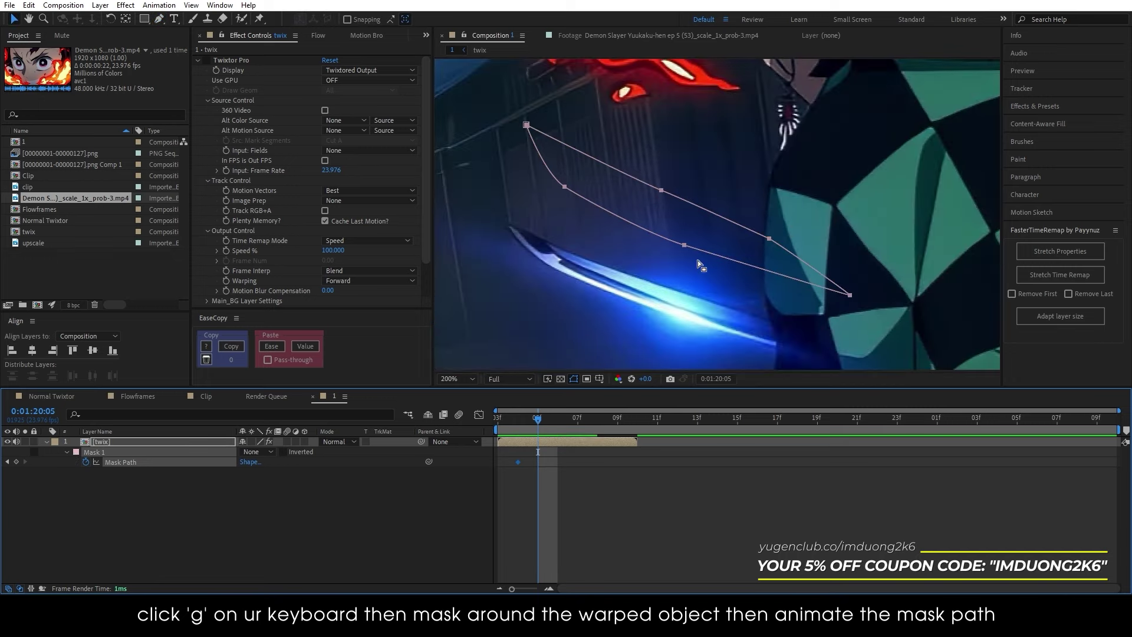
Step: Move the mask onto the blade at frames 20:05 and 20:06
{"action": "double_click", "coordinate": [698, 261]}
{"action": "left_click_drag", "start_coordinate": [699, 260], "coordinate": [678, 322]}
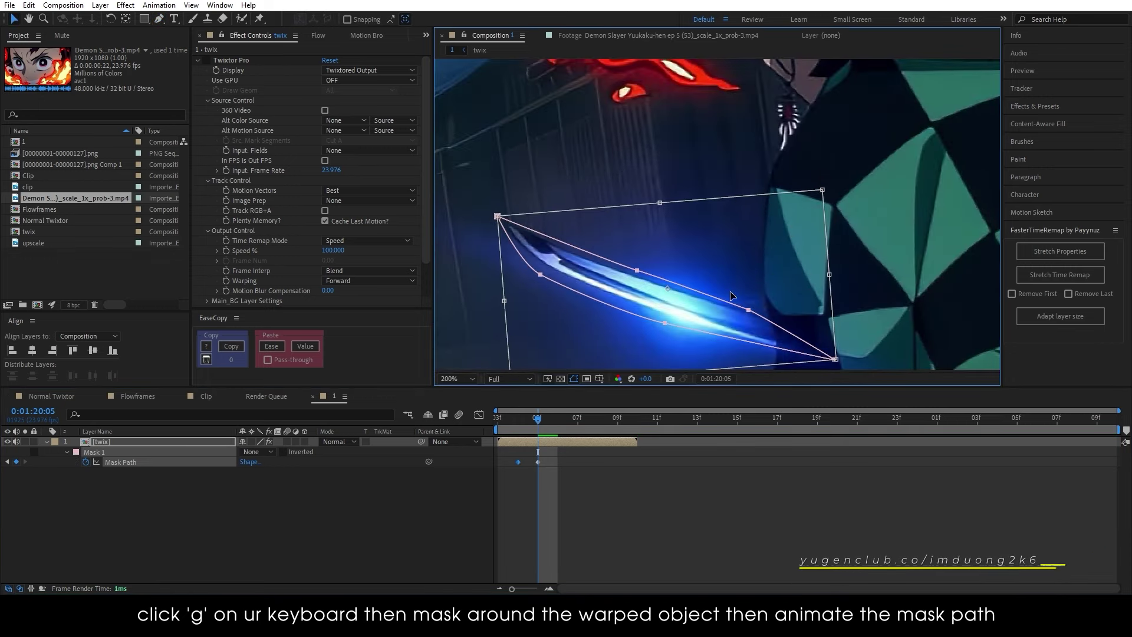
{"action": "left_click", "coordinate": [565, 418]}
{"action": "mouse_move", "coordinate": [719, 269]}
{"action": "left_mouse_down"}
{"action": "mouse_move", "coordinate": [720, 134]}
{"action": "mouse_move", "coordinate": [729, 149]}
{"action": "left_mouse_up"}
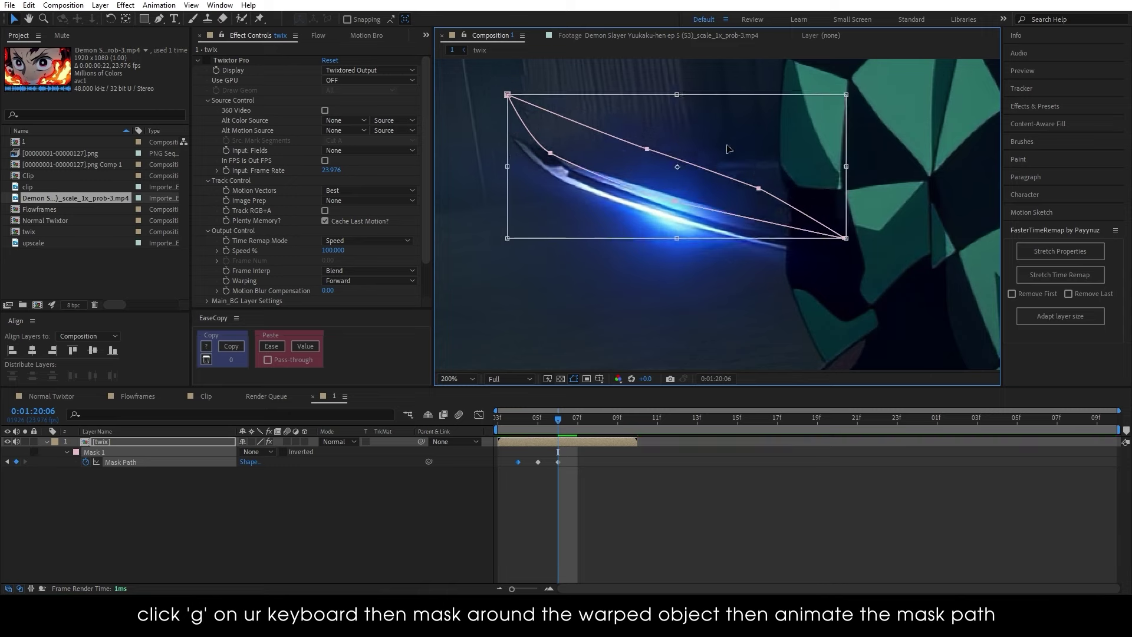
{"action": "left_click", "coordinate": [756, 456]}
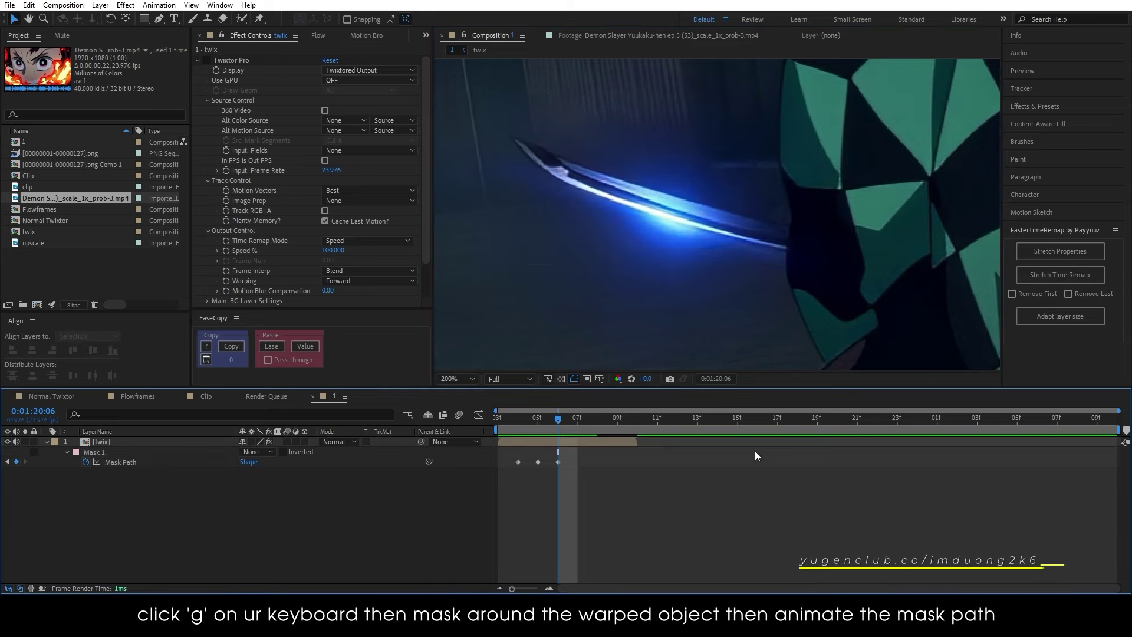
{"action": "left_click", "coordinate": [94, 452]}
{"action": "left_click", "coordinate": [807, 233]}
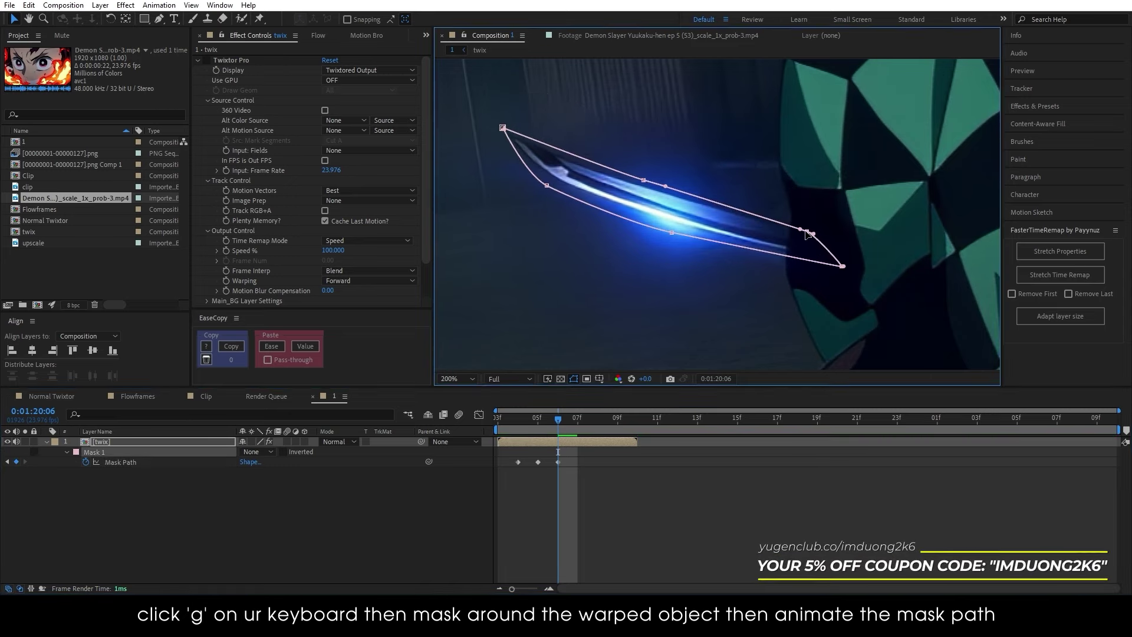
Step: Shift the mask down to follow the blade at frames 20:07 and 20:08
{"action": "key", "text": "Page_Down"}
{"action": "double_click", "coordinate": [519, 135]}
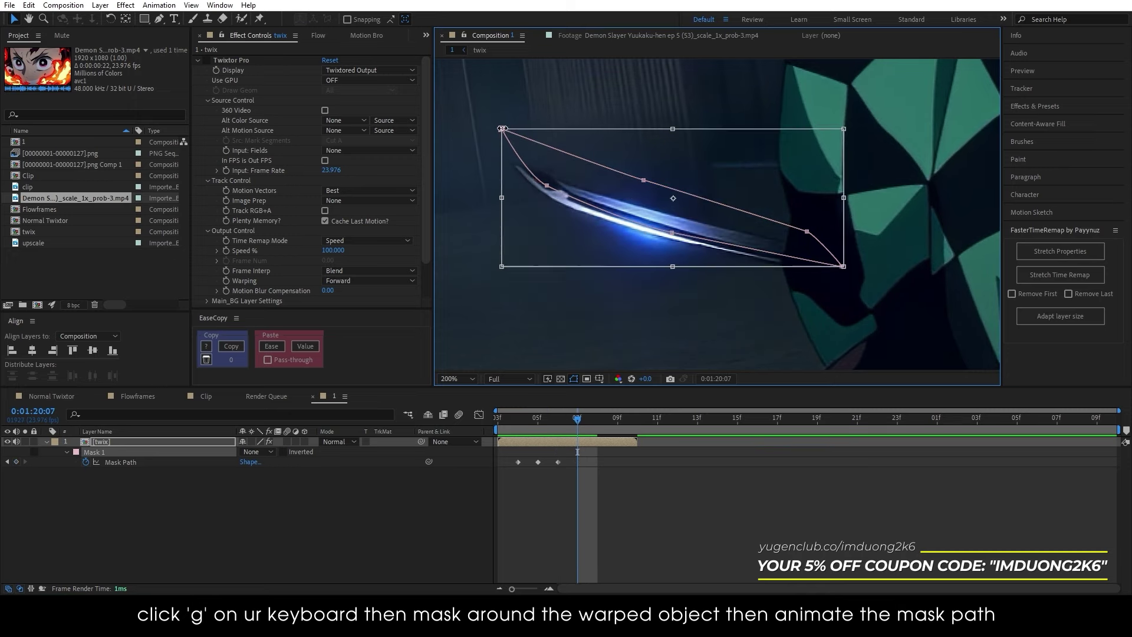
{"action": "left_click_drag", "start_coordinate": [706, 171], "coordinate": [706, 194]}
{"action": "left_click", "coordinate": [771, 490]}
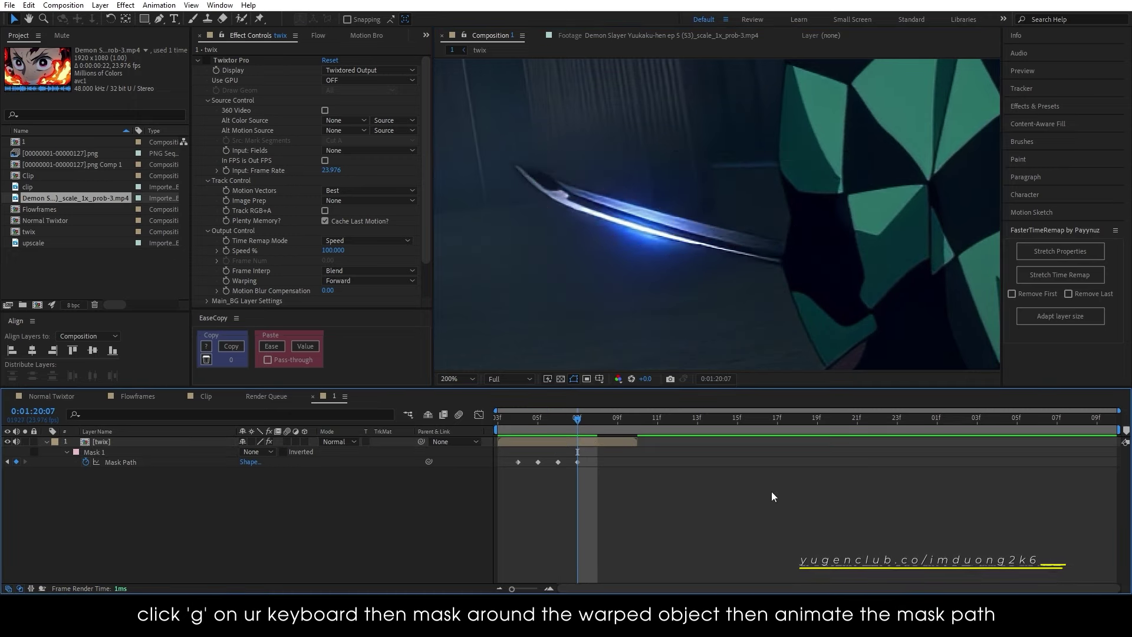
{"action": "key", "text": "Page_Down"}
{"action": "double_click", "coordinate": [503, 155]}
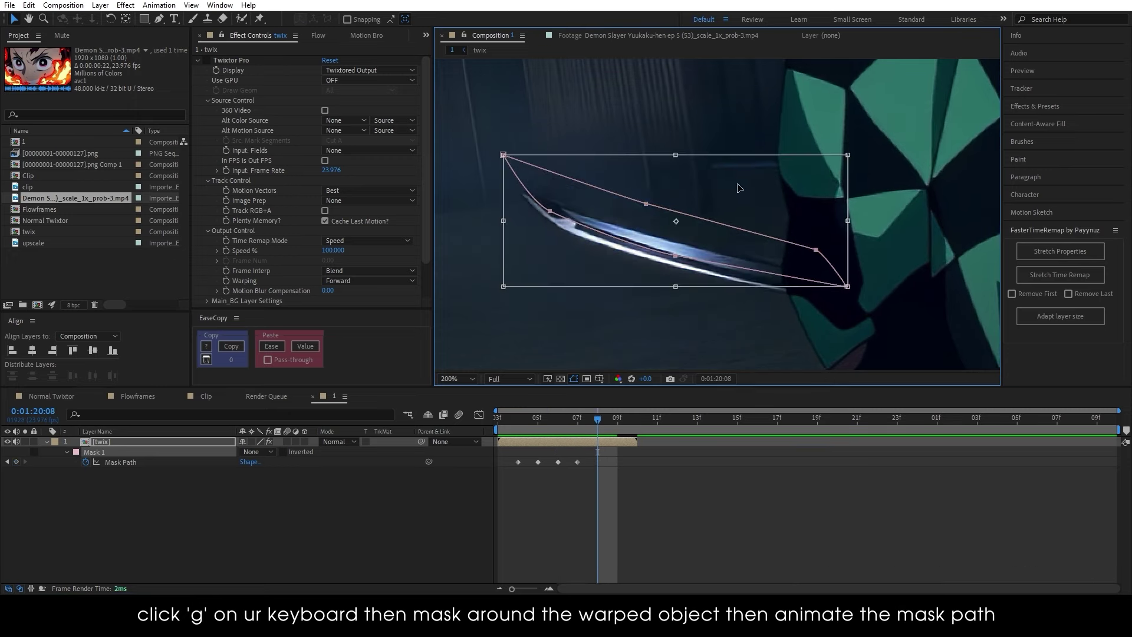
{"action": "left_click_drag", "start_coordinate": [739, 189], "coordinate": [744, 212]}
Step: At 20:09, rotate the mask and adjust its points to hug the blade
{"action": "key", "text": "Page_Down"}
{"action": "double_click", "coordinate": [784, 306]}
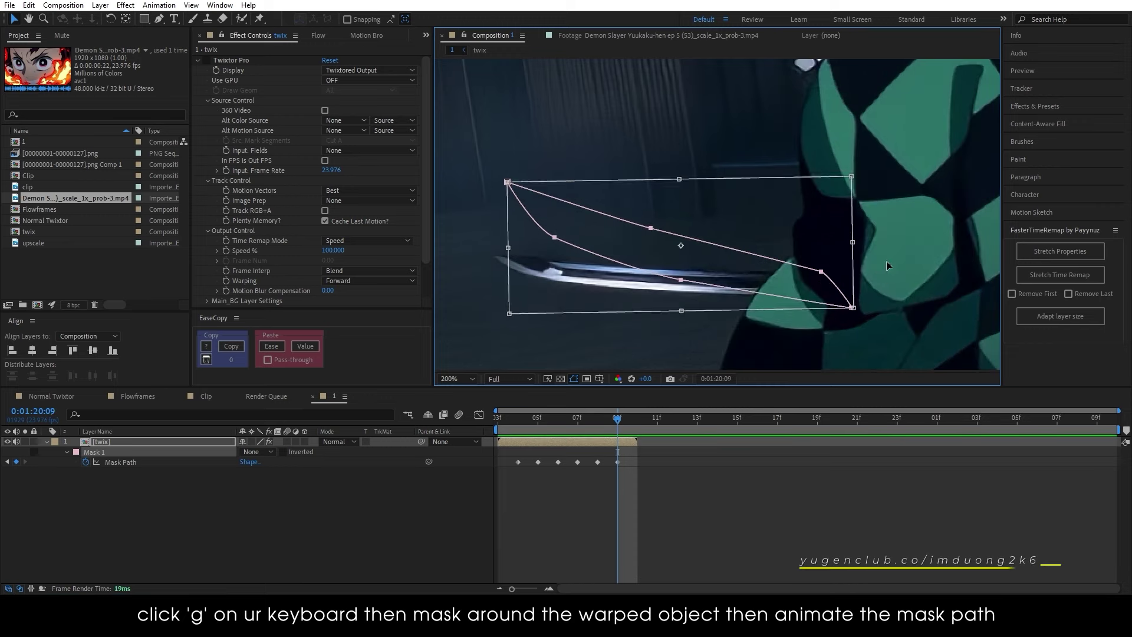
{"action": "mouse_move", "coordinate": [885, 260]}
{"action": "left_mouse_down"}
{"action": "mouse_move", "coordinate": [788, 263]}
{"action": "mouse_move", "coordinate": [844, 308]}
{"action": "left_mouse_up"}
{"action": "key", "text": "Return"}
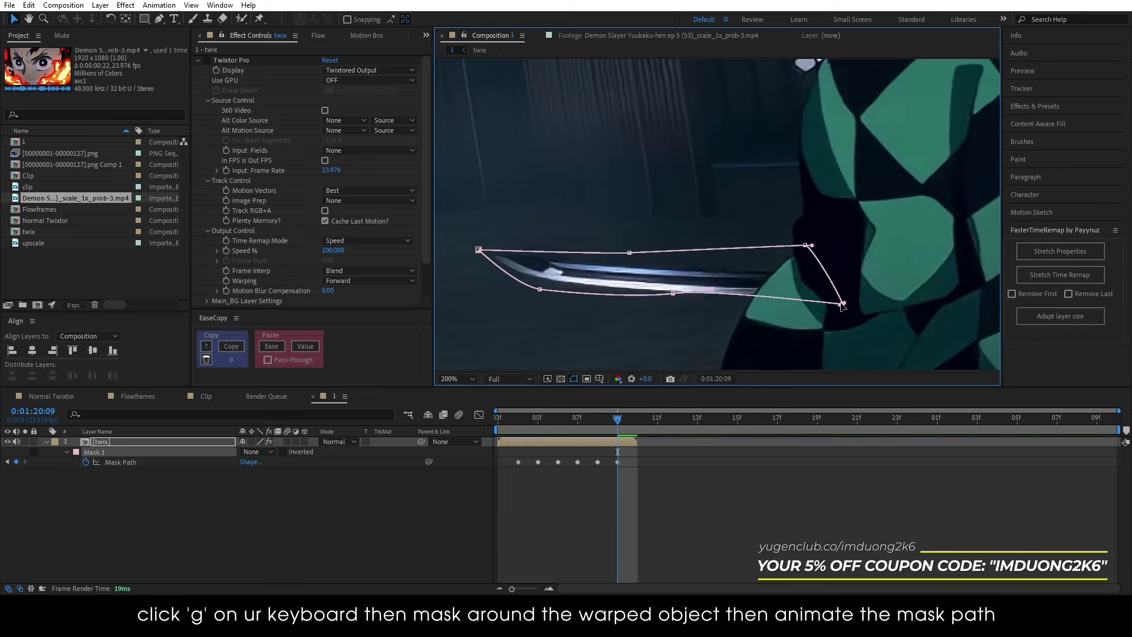
{"action": "left_click_drag", "start_coordinate": [706, 298], "coordinate": [678, 295]}
{"action": "left_click_drag", "start_coordinate": [806, 245], "coordinate": [802, 271]}
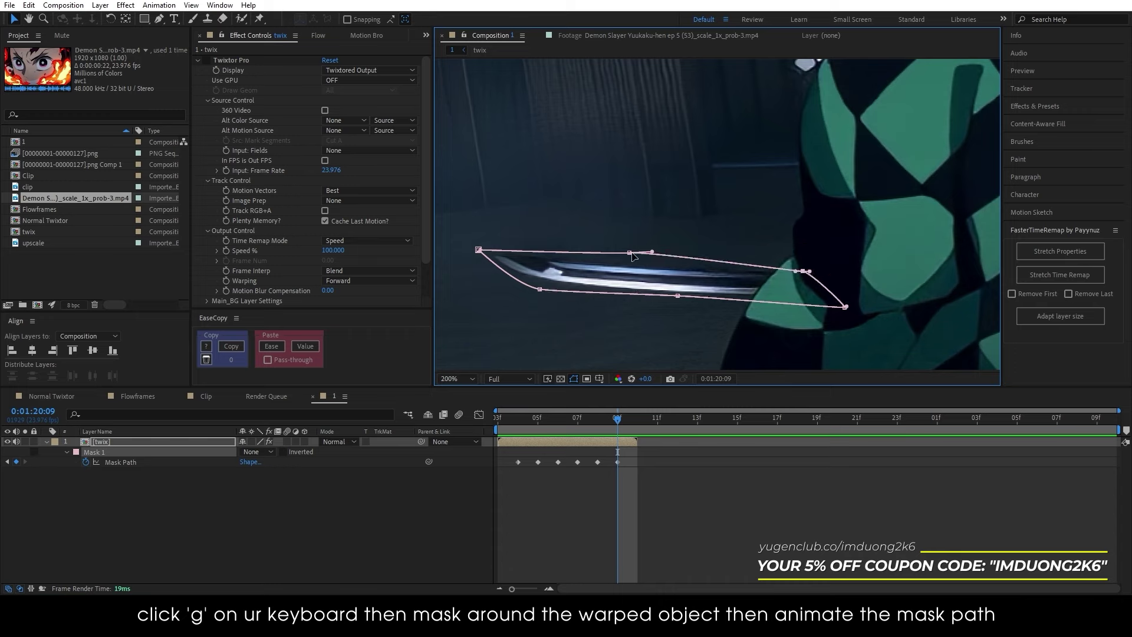
{"action": "left_click_drag", "start_coordinate": [630, 253], "coordinate": [639, 262]}
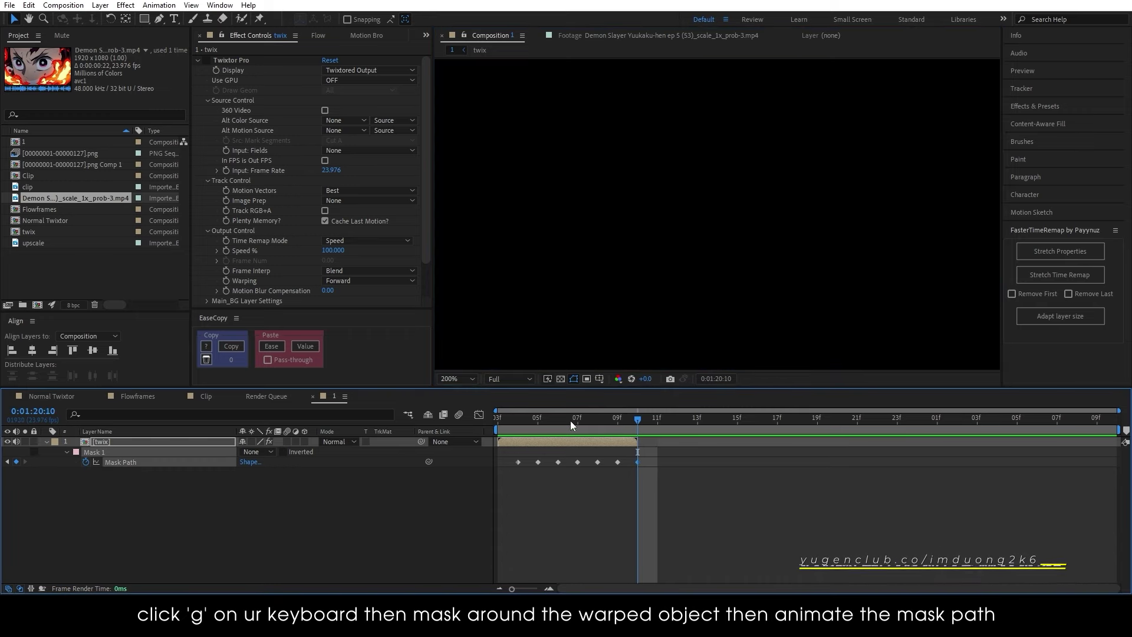
Step: Reshape the mask at 20:03 to outline the warped sword, then play back the clip
{"action": "left_click_drag", "start_coordinate": [571, 420], "coordinate": [498, 420]}
{"action": "left_click_drag", "start_coordinate": [814, 336], "coordinate": [890, 227]}
{"action": "left_click_drag", "start_coordinate": [551, 200], "coordinate": [654, 64]}
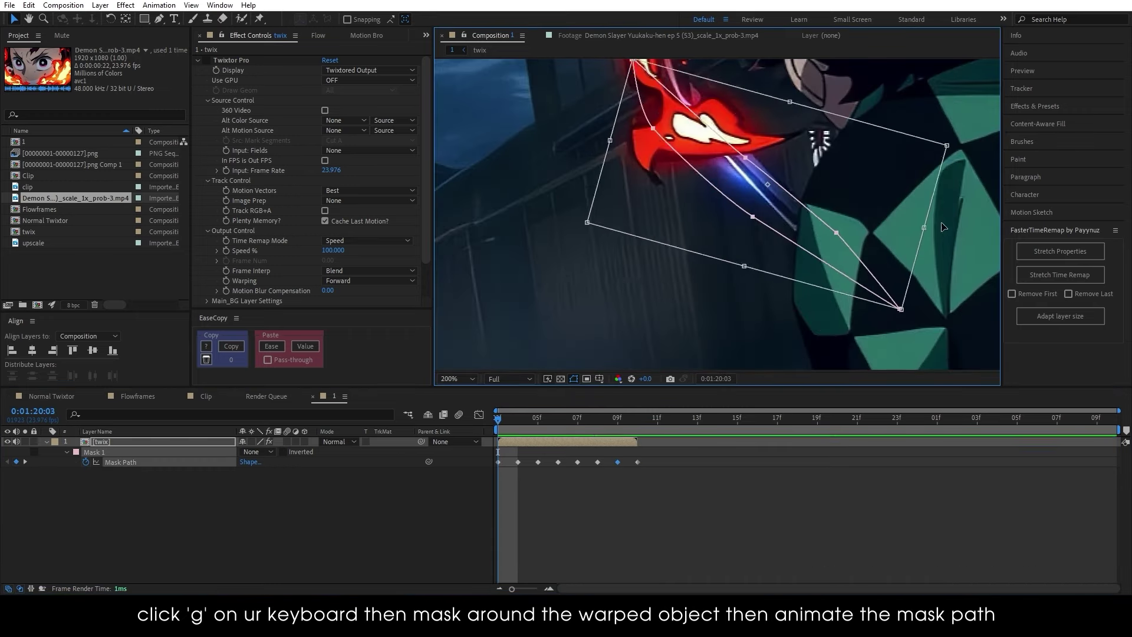
{"action": "left_click_drag", "start_coordinate": [859, 89], "coordinate": [959, 148]}
{"action": "key", "text": "comma"}
{"action": "key", "text": "comma"}
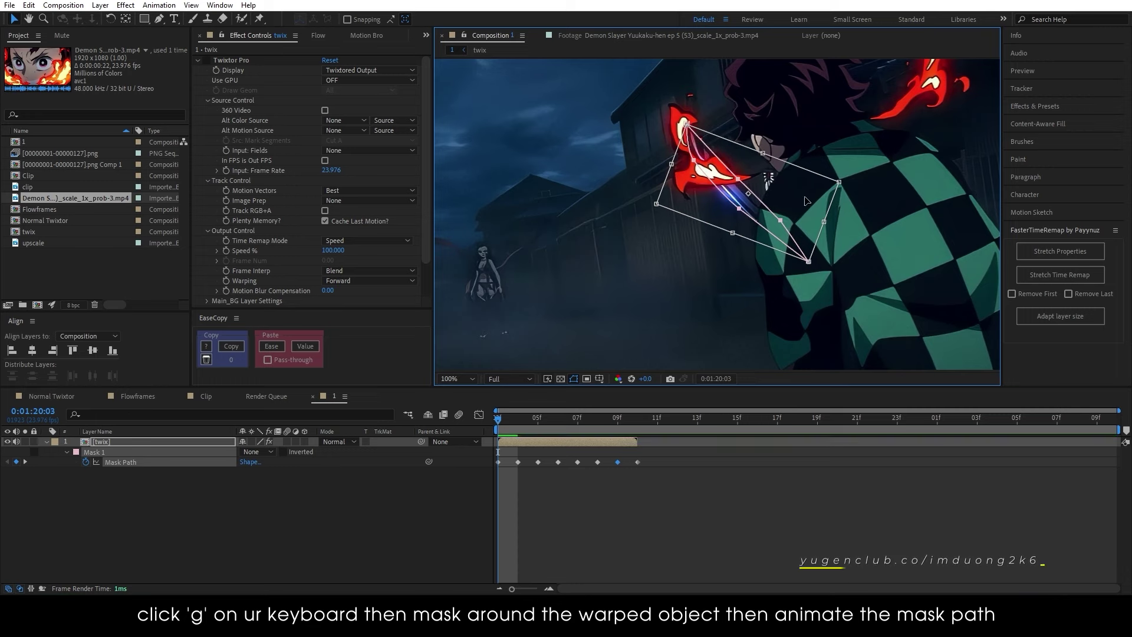
{"action": "key", "text": "space"}
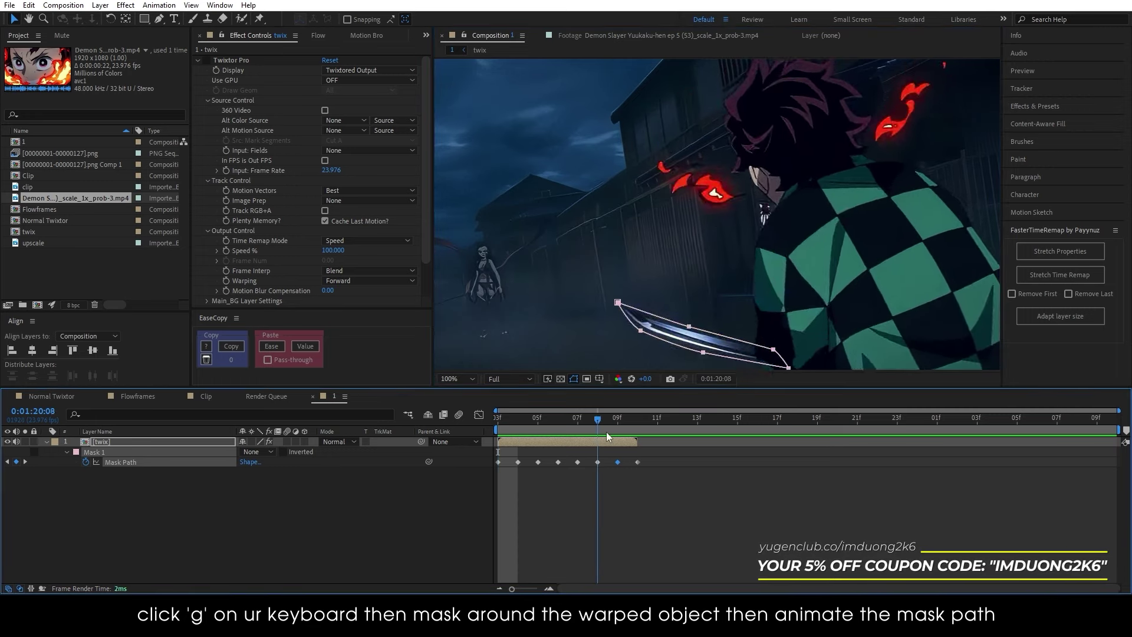
Step: Set Twixtor's Image Prep to Contrast/Edge Enhance, keeping Warping on Forward
{"action": "left_click", "coordinate": [537, 419]}
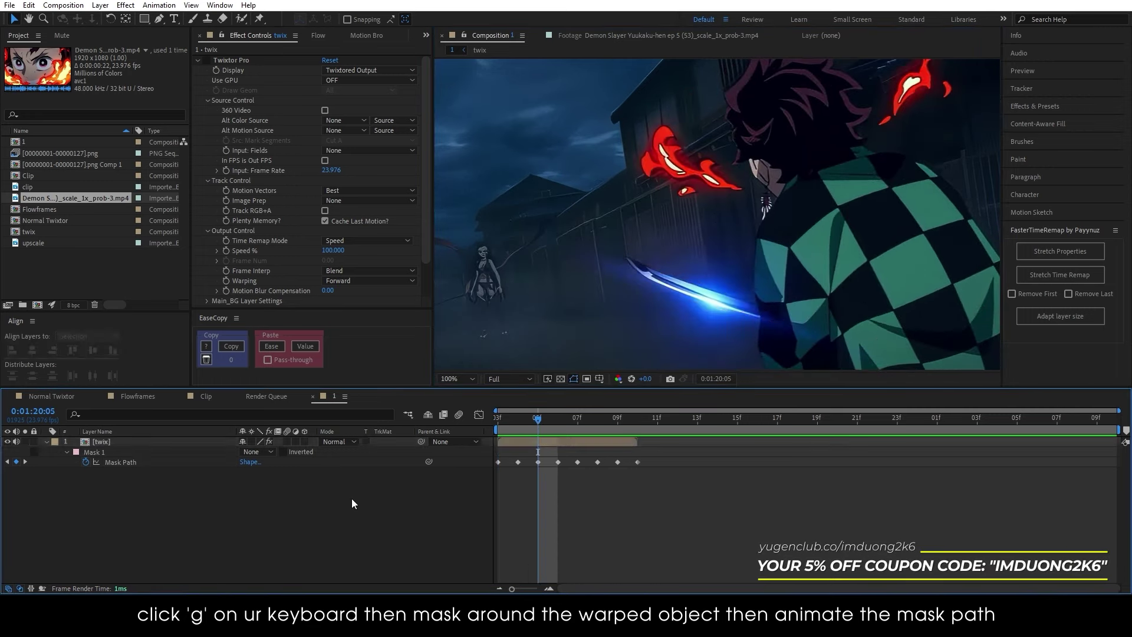
{"action": "scroll", "coordinate": [266, 249], "scroll_direction": "down", "scroll_amount": 2}
{"action": "scroll", "coordinate": [267, 248], "scroll_direction": "up", "scroll_amount": 2}
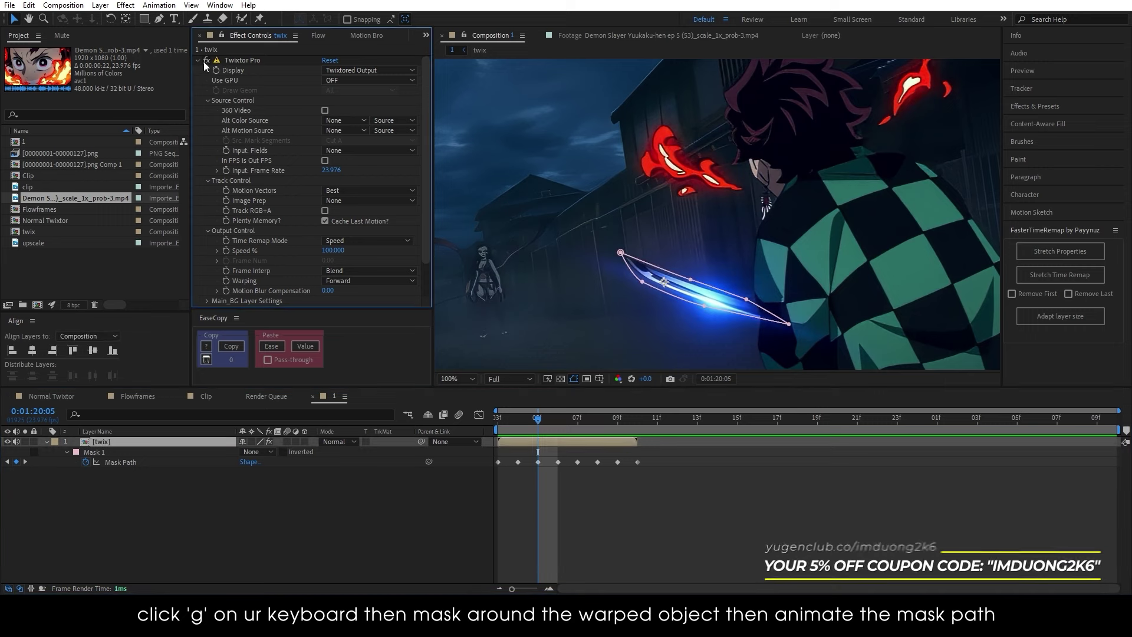
{"action": "left_click", "coordinate": [357, 201]}
{"action": "left_click", "coordinate": [381, 226]}
{"action": "scroll", "coordinate": [325, 232], "scroll_direction": "down", "scroll_amount": 2}
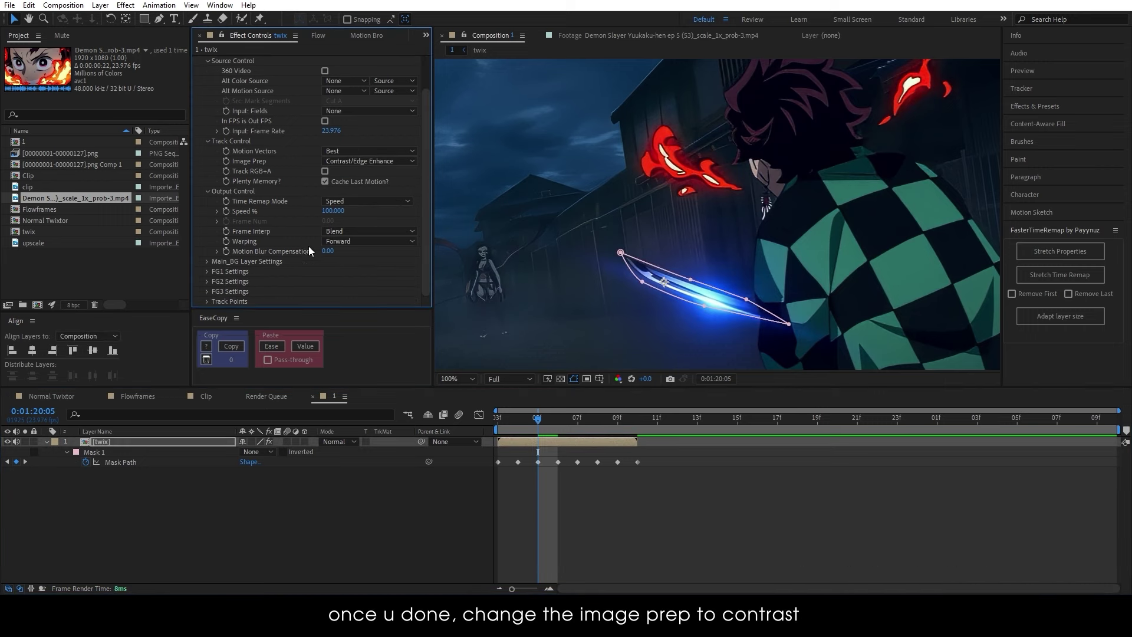
{"action": "left_click", "coordinate": [348, 242]}
{"action": "left_click", "coordinate": [356, 279]}
{"action": "left_click", "coordinate": [207, 261]}
{"action": "scroll", "coordinate": [267, 248], "scroll_direction": "down", "scroll_amount": 2}
{"action": "scroll", "coordinate": [629, 307], "scroll_direction": "up", "scroll_amount": 1}
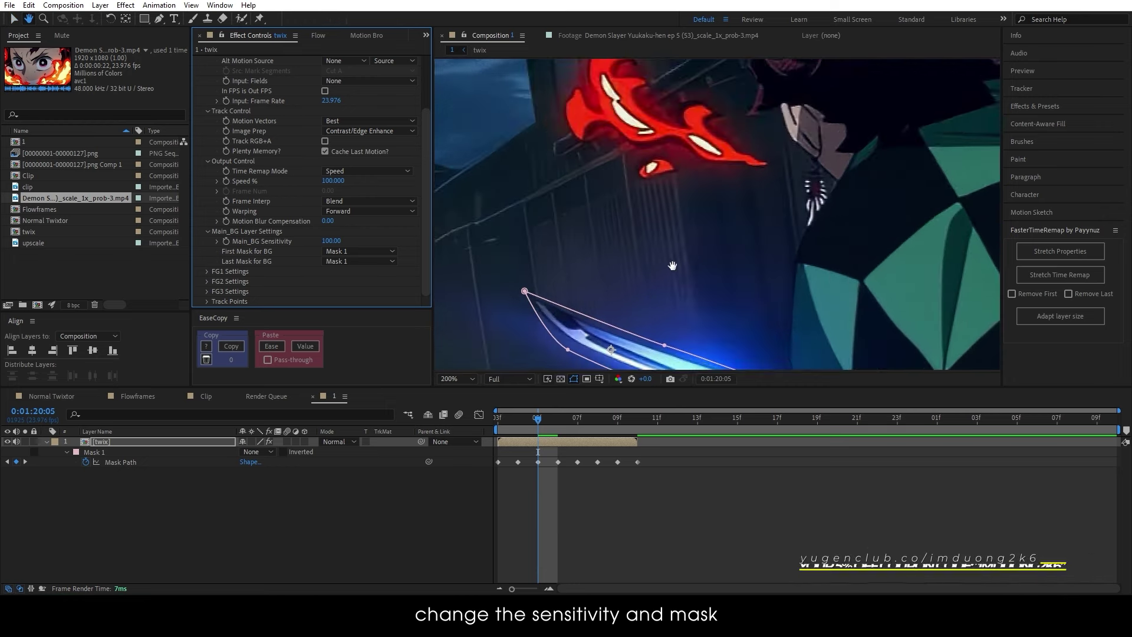
Step: Enable time remapping, extend the twix layer to the composition end, and set Speed % to 50
{"action": "left_click_drag", "start_coordinate": [653, 277], "coordinate": [697, 132]}
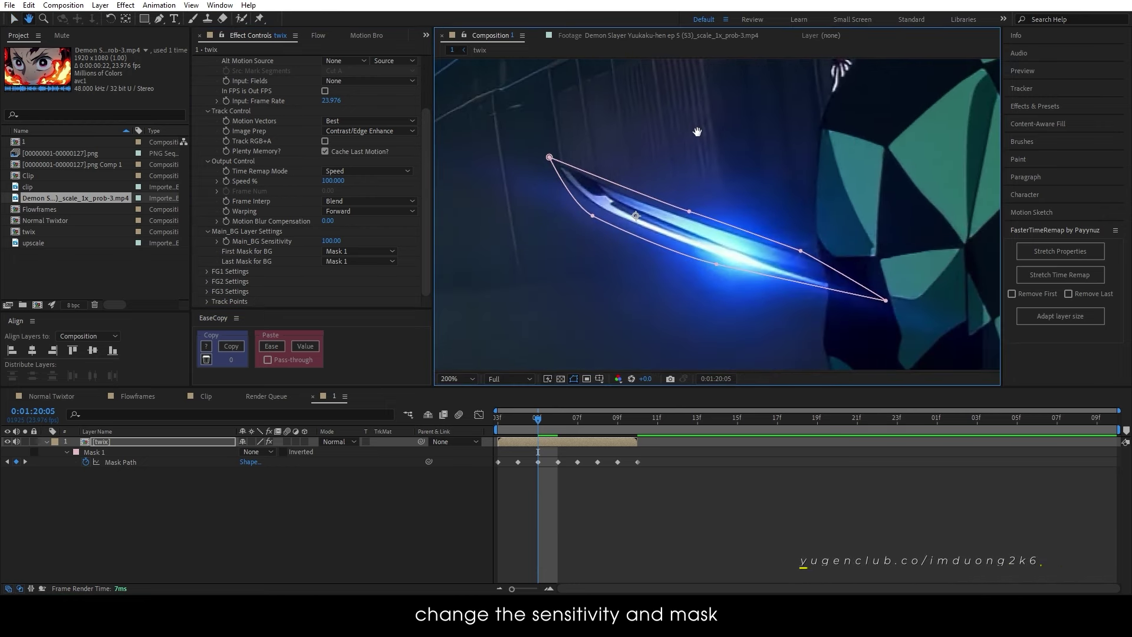
{"action": "left_click", "coordinate": [583, 440]}
{"action": "key", "text": "ctrl+alt+t"}
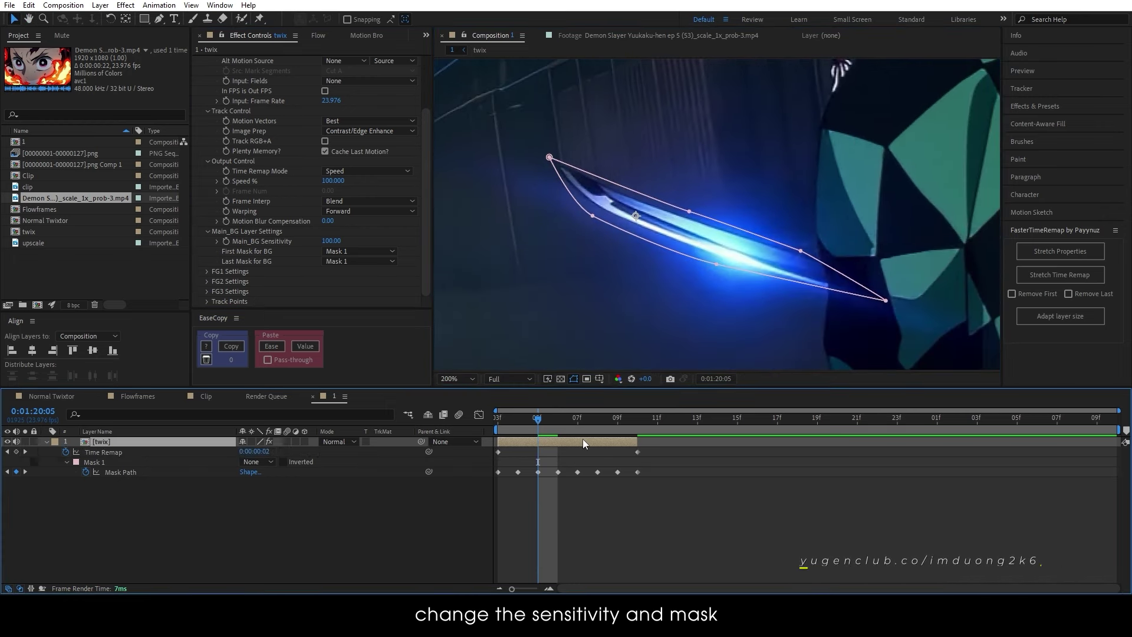
{"action": "left_click_drag", "start_coordinate": [630, 442], "coordinate": [1120, 442]}
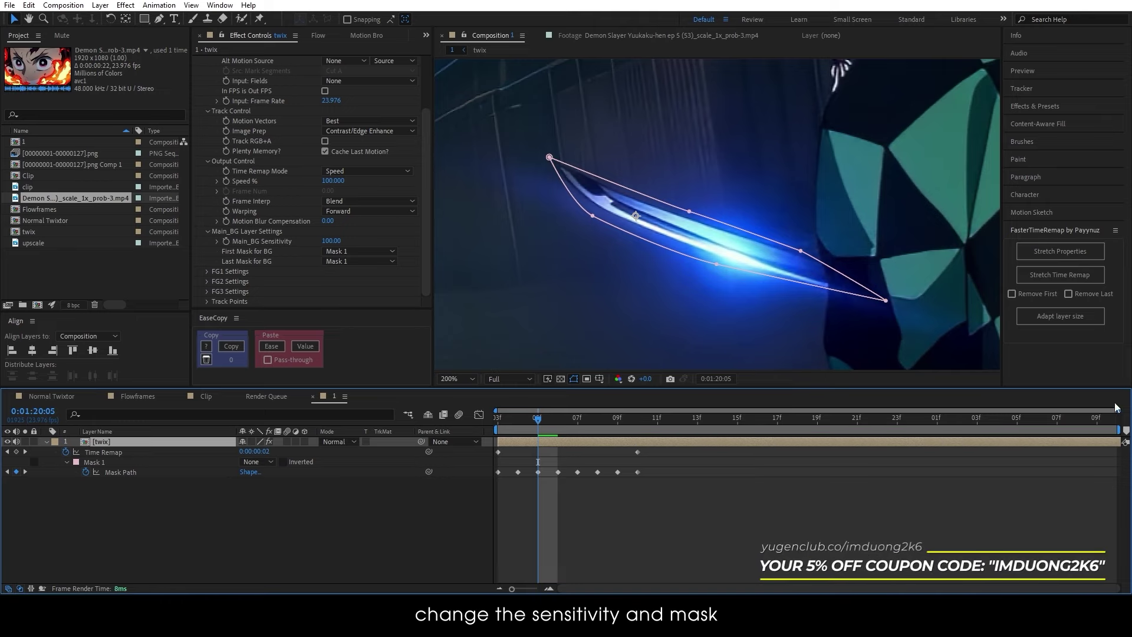
{"action": "type", "text": "50"}
{"action": "key", "text": "Return"}
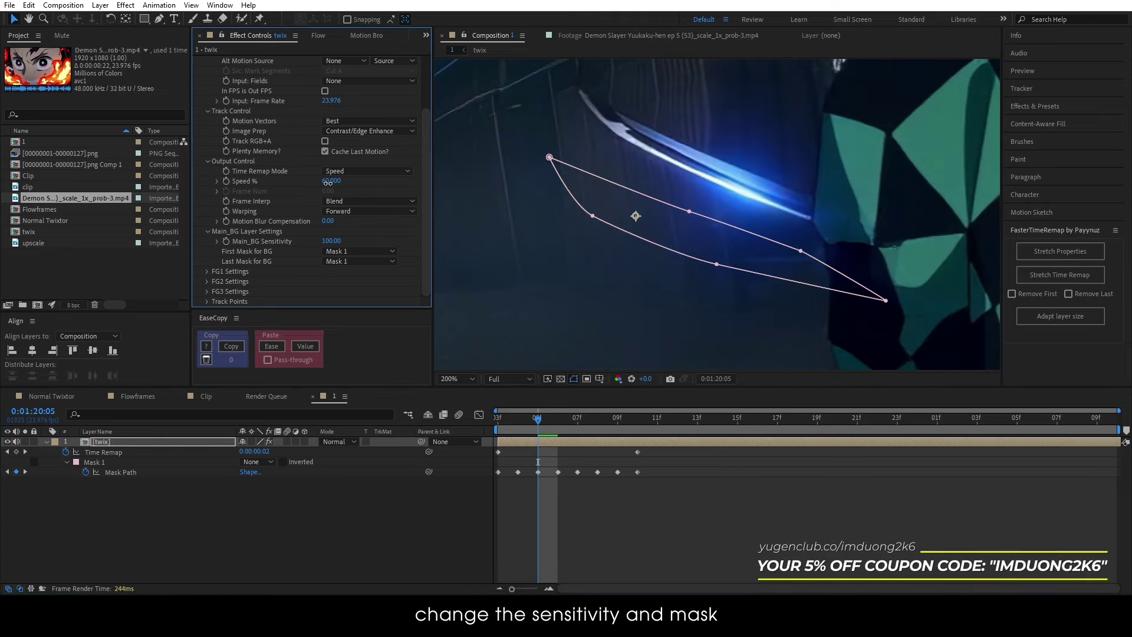
Step: Zoom the viewer to 200% and step through frames to inspect the mask area
{"action": "scroll", "coordinate": [579, 260], "scroll_direction": "down", "scroll_amount": 2}
{"action": "key", "text": "period"}
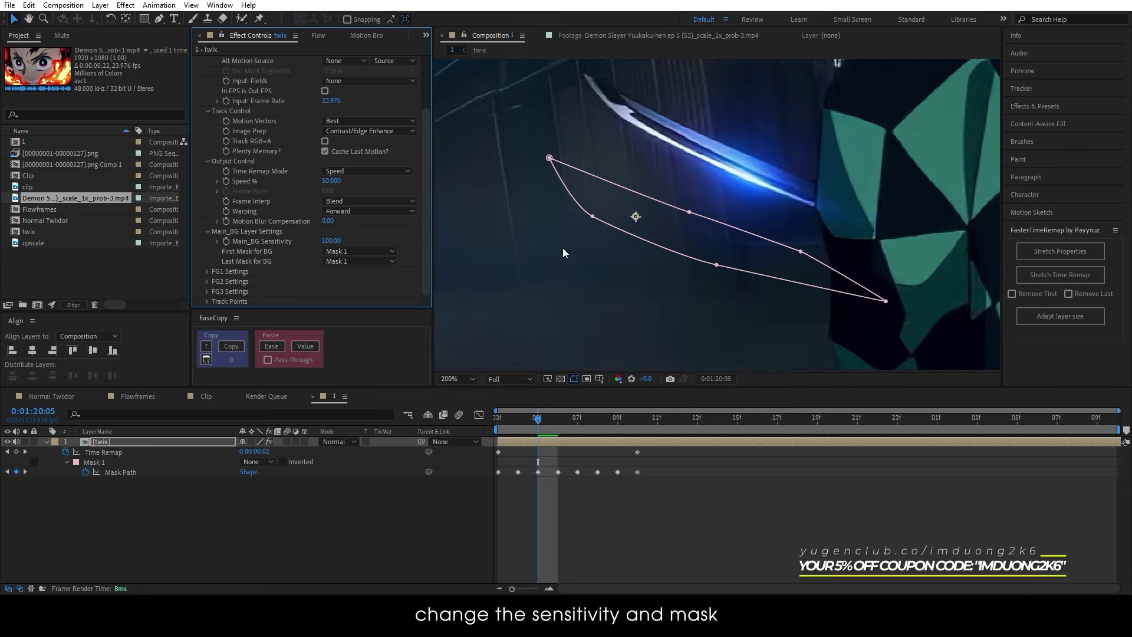
{"action": "left_click_drag", "start_coordinate": [552, 423], "coordinate": [486, 430]}
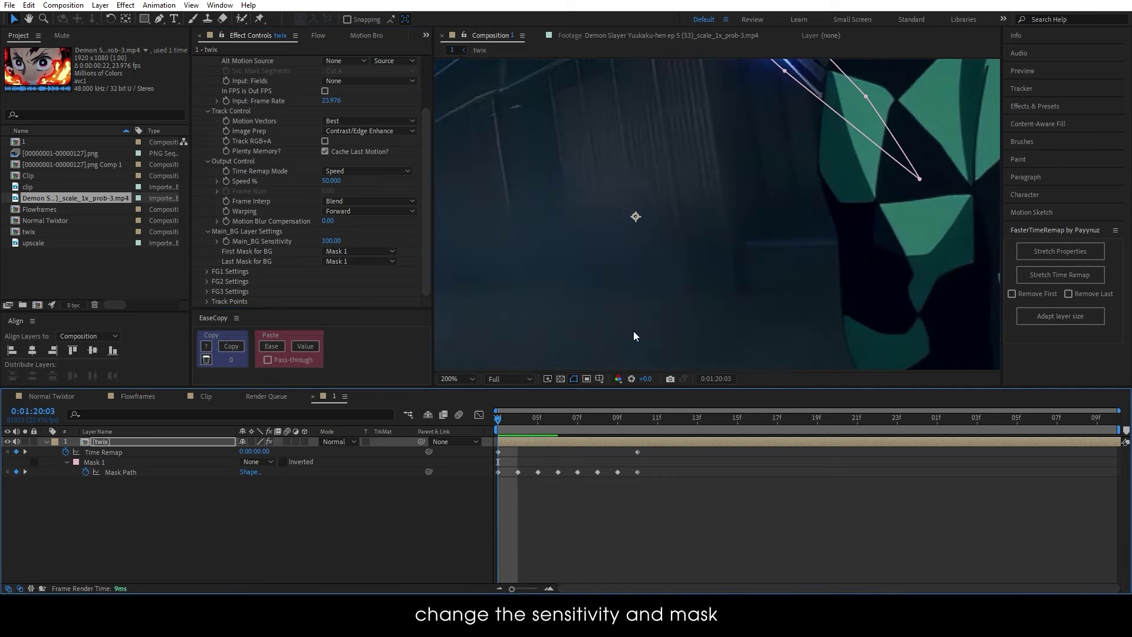
{"action": "left_click_drag", "start_coordinate": [707, 220], "coordinate": [679, 388]}
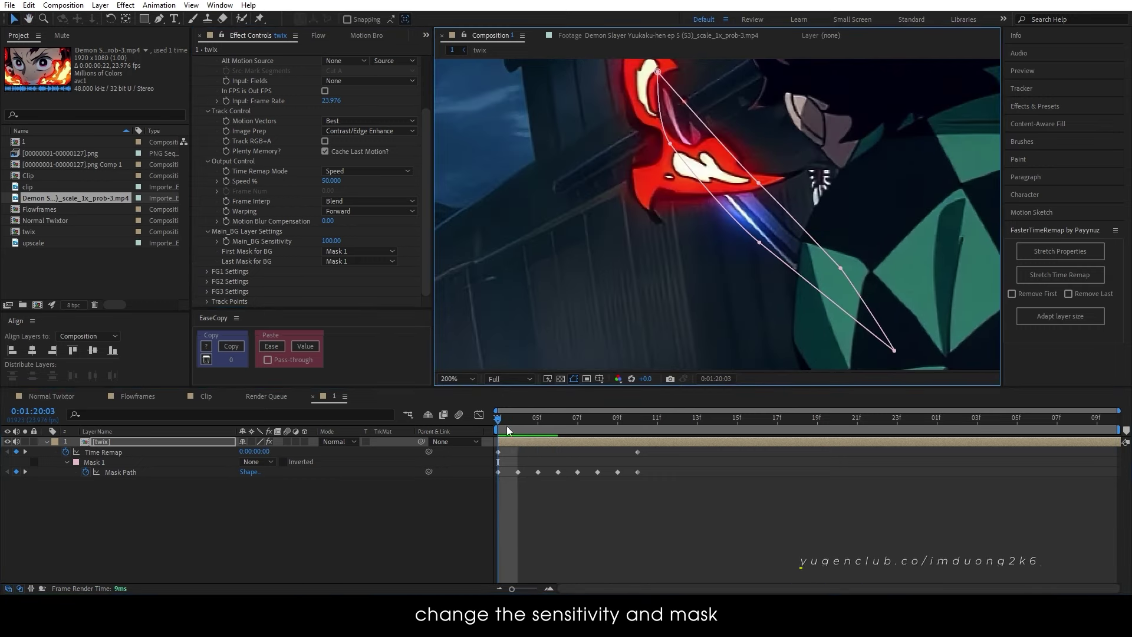
{"action": "left_click_drag", "start_coordinate": [507, 426], "coordinate": [514, 424]}
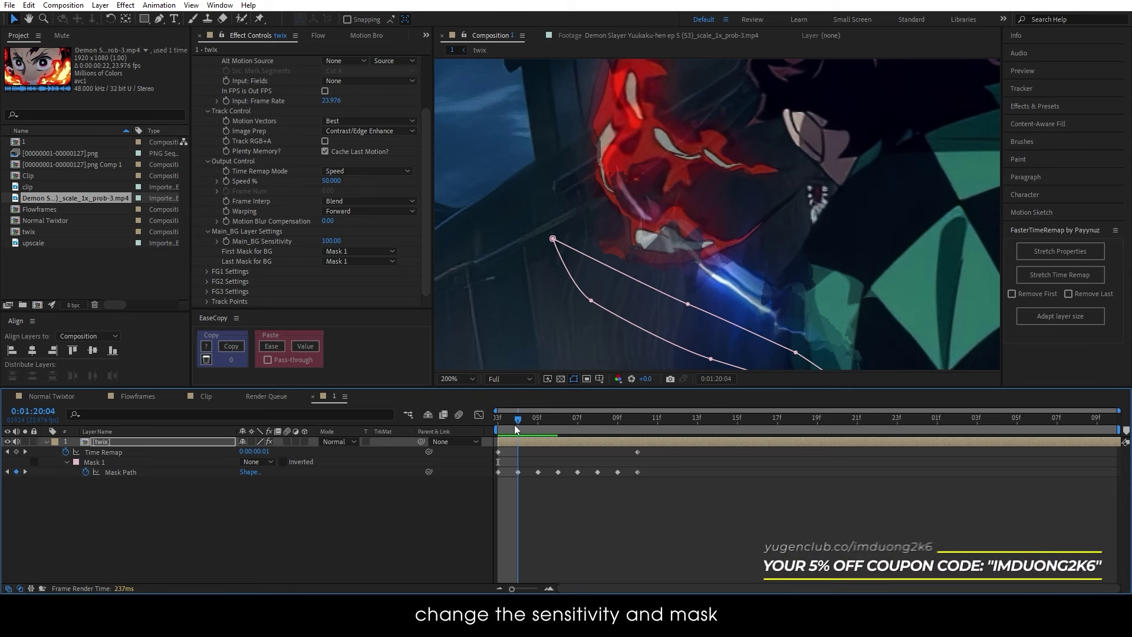
{"action": "key", "text": "Page_Up"}
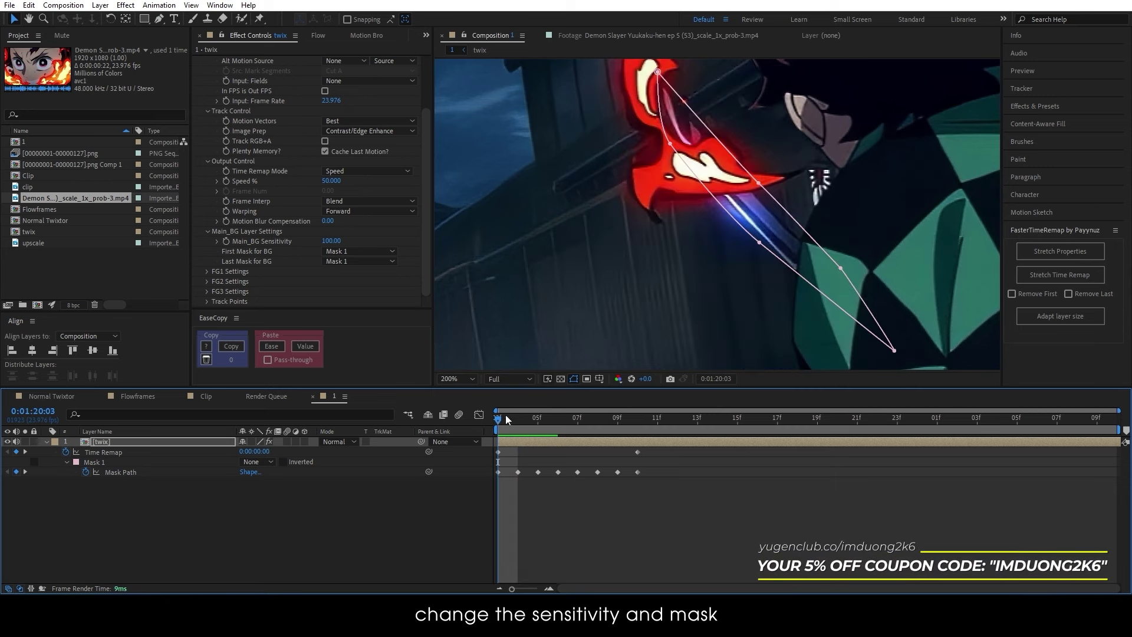
{"action": "left_click_drag", "start_coordinate": [504, 420], "coordinate": [558, 423]}
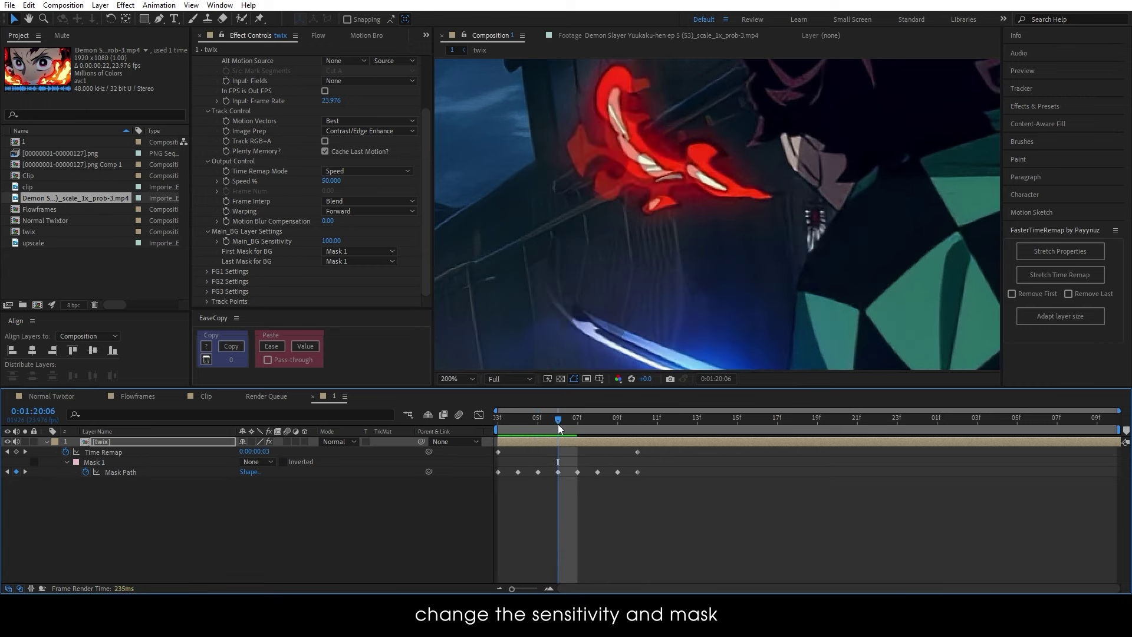
Step: Fit the whole frame in the viewer and play back the half-speed sword clip
{"action": "left_click", "coordinate": [462, 379]}
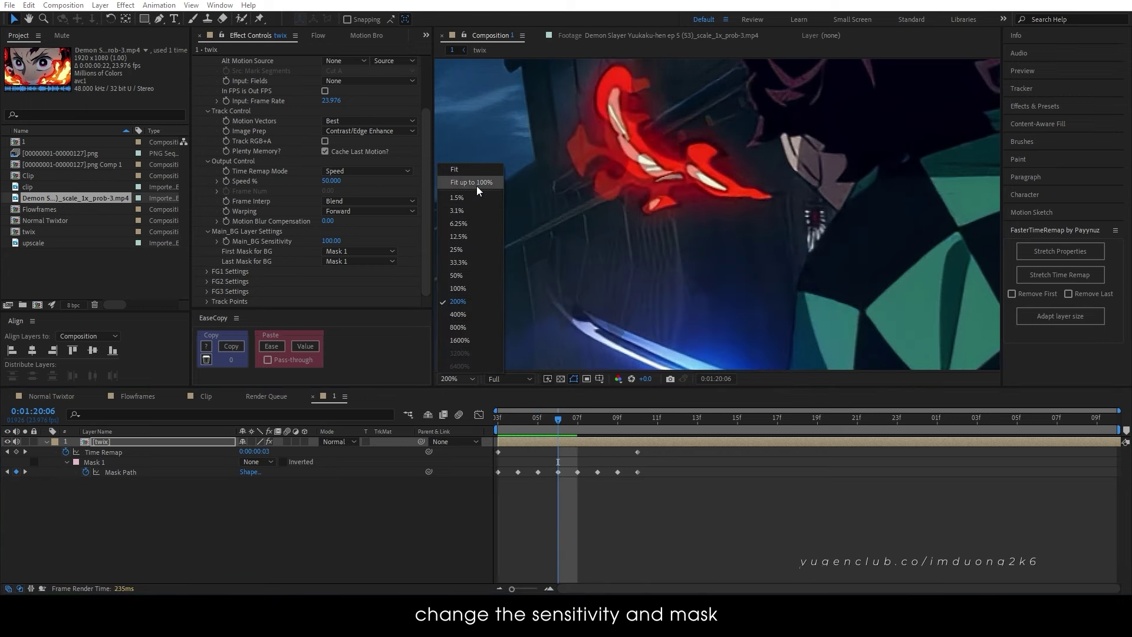
{"action": "left_click", "coordinate": [475, 183]}
{"action": "mouse_move", "coordinate": [557, 422]}
{"action": "left_mouse_down"}
{"action": "mouse_move", "coordinate": [619, 427]}
{"action": "mouse_move", "coordinate": [453, 426]}
{"action": "left_mouse_up"}
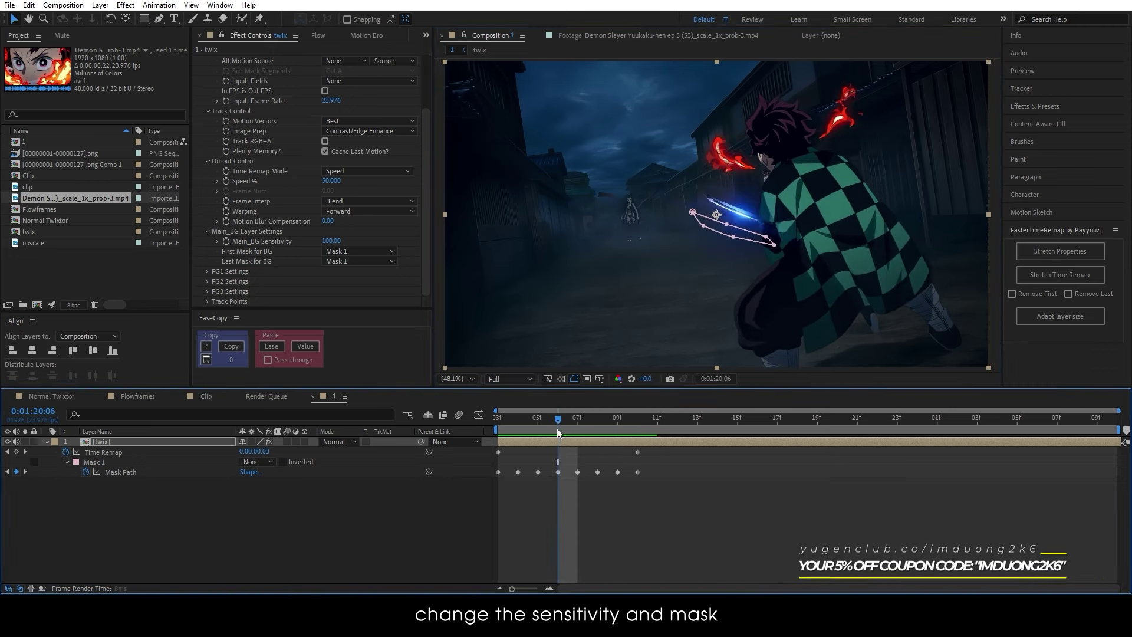
{"action": "key", "text": "space"}
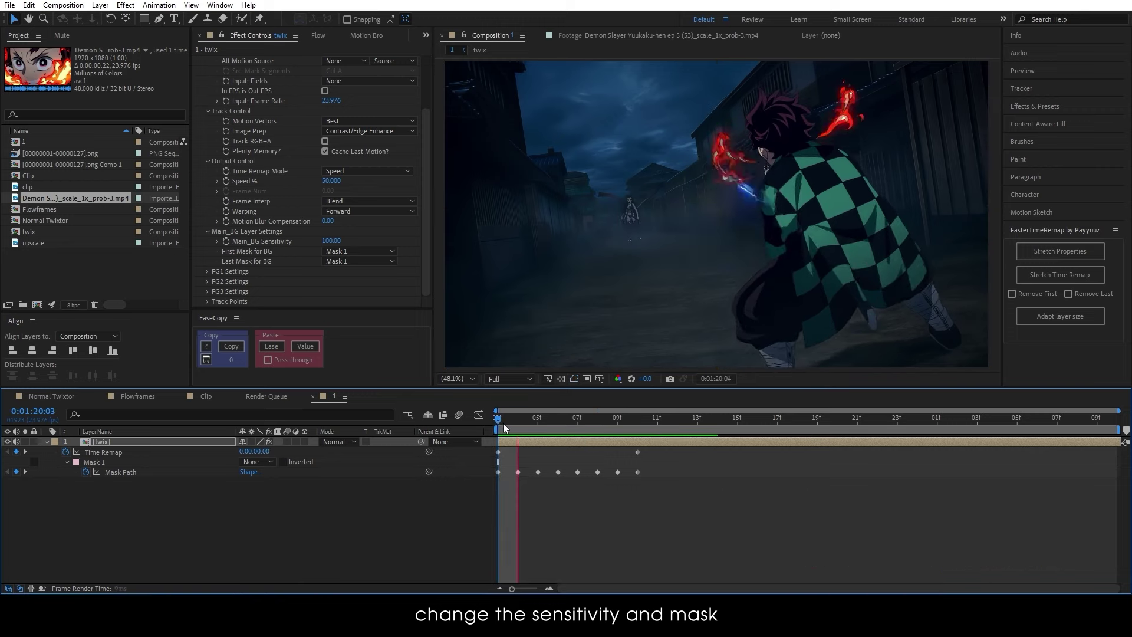
{"action": "left_click", "coordinate": [540, 436]}
{"action": "key", "text": "space"}
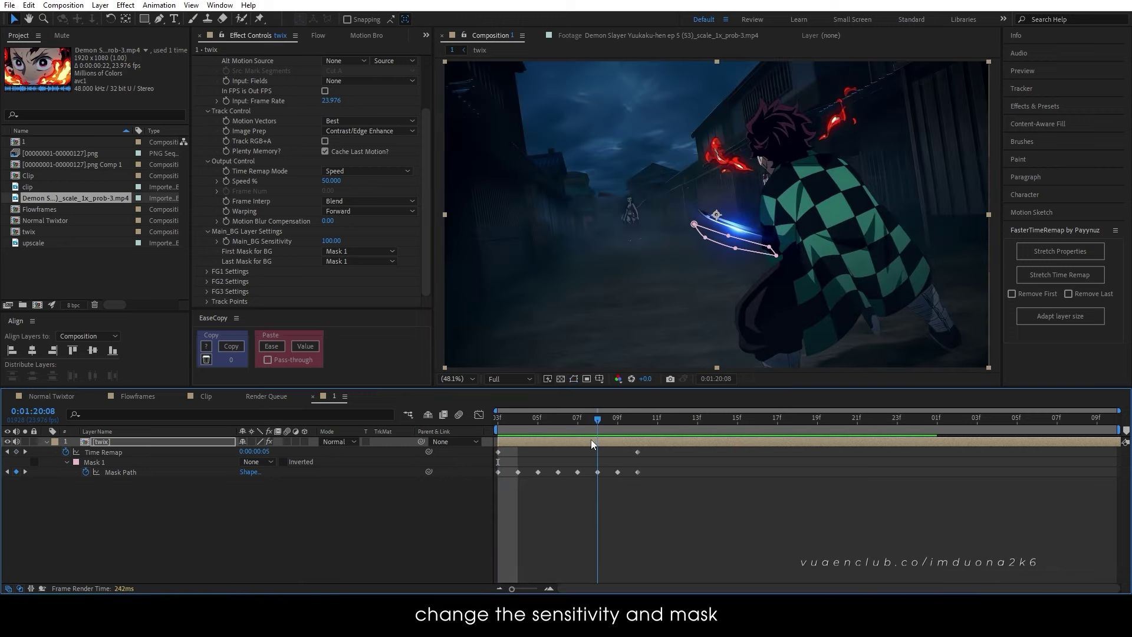
{"action": "key", "text": "space"}
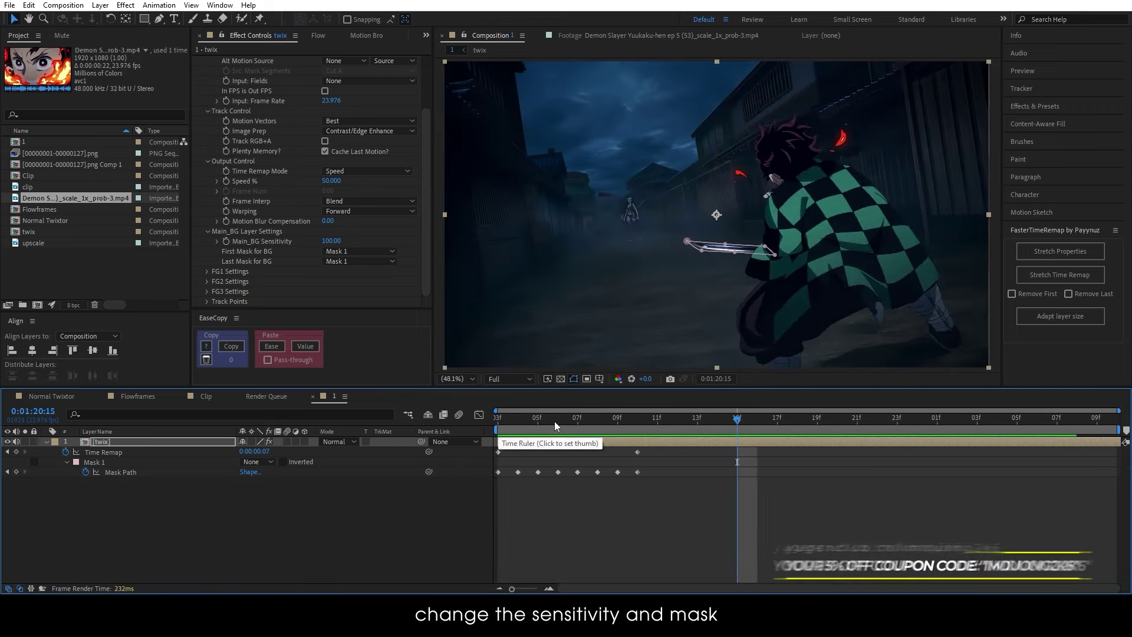
Step: Reveal the jjk layer's Twixtor properties and place track point 1 on the eye
{"action": "left_click", "coordinate": [301, 441]}
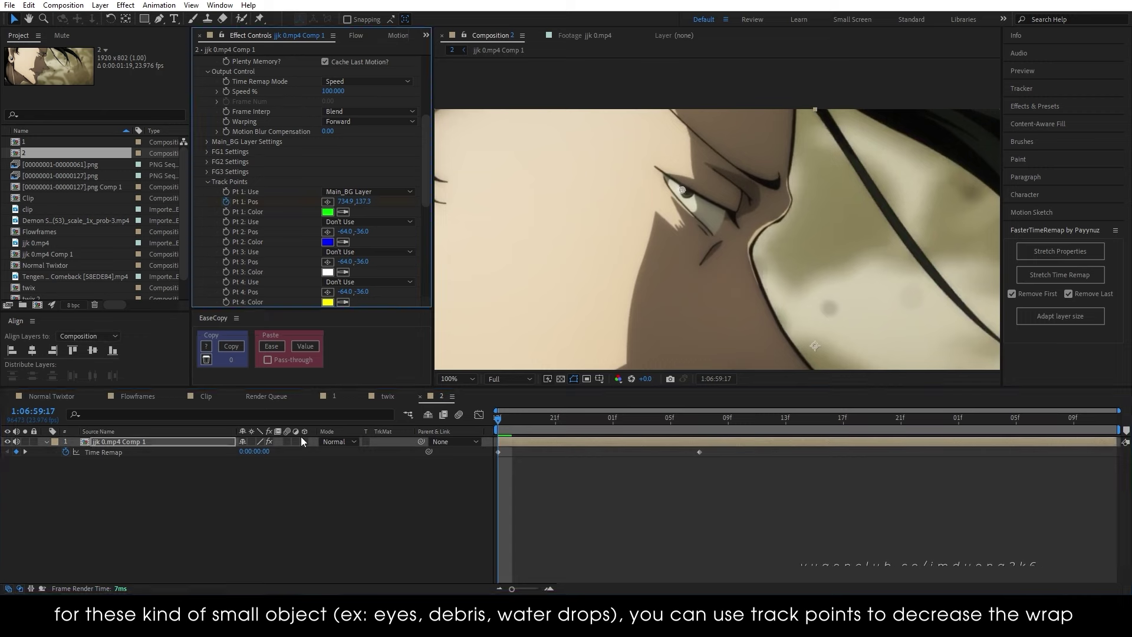
{"action": "key", "text": "u"}
{"action": "key", "text": "u"}
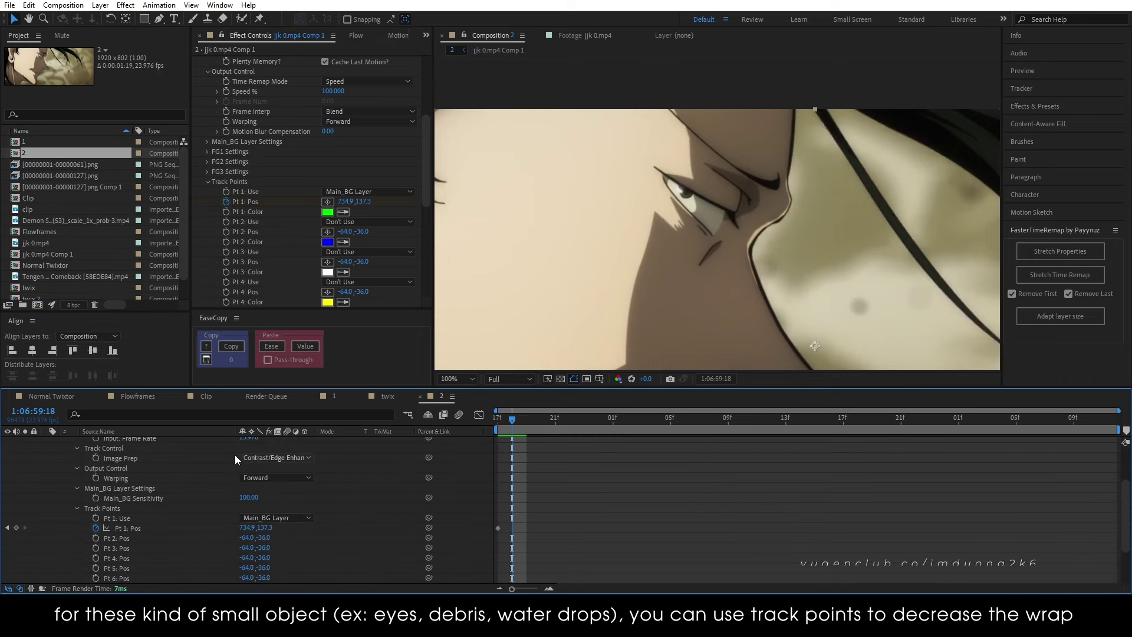
{"action": "left_click", "coordinate": [327, 202]}
{"action": "key", "text": "Page_Up"}
{"action": "left_click", "coordinate": [685, 192]}
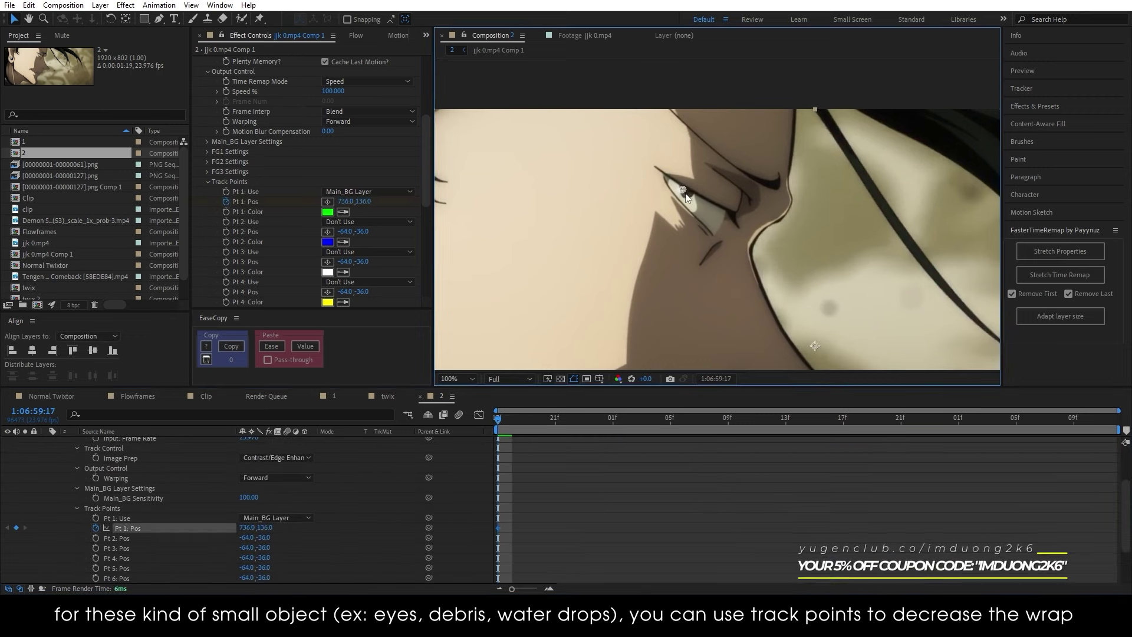
{"action": "key", "text": "Page_Down"}
{"action": "left_click", "coordinate": [685, 192]}
Step: Keyframe track point 1 on the eye across the following frames and scrub to check it
{"action": "key", "text": "Page_Down"}
{"action": "key", "text": "Page_Down"}
{"action": "left_click", "coordinate": [639, 139]}
{"action": "key", "text": "Page_Down"}
{"action": "left_click", "coordinate": [621, 158]}
{"action": "key", "text": "Page_Down"}
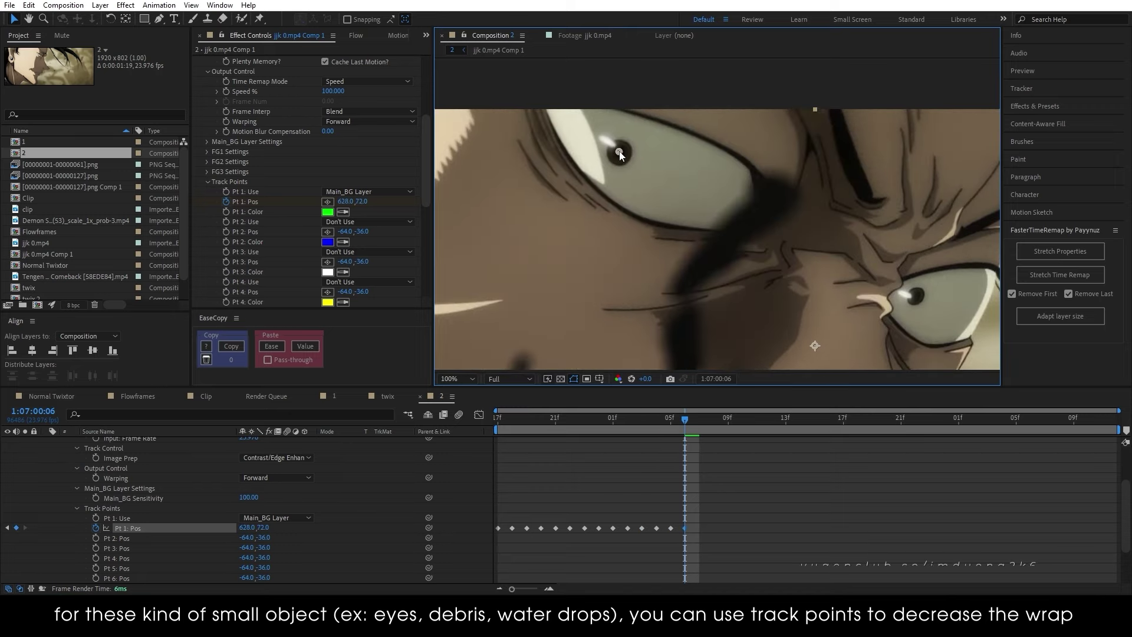
{"action": "left_click", "coordinate": [621, 159]}
{"action": "key", "text": "Page_Down"}
{"action": "left_click", "coordinate": [619, 153]}
{"action": "left_click", "coordinate": [565, 426]}
{"action": "left_click_drag", "start_coordinate": [566, 431], "coordinate": [566, 434]}
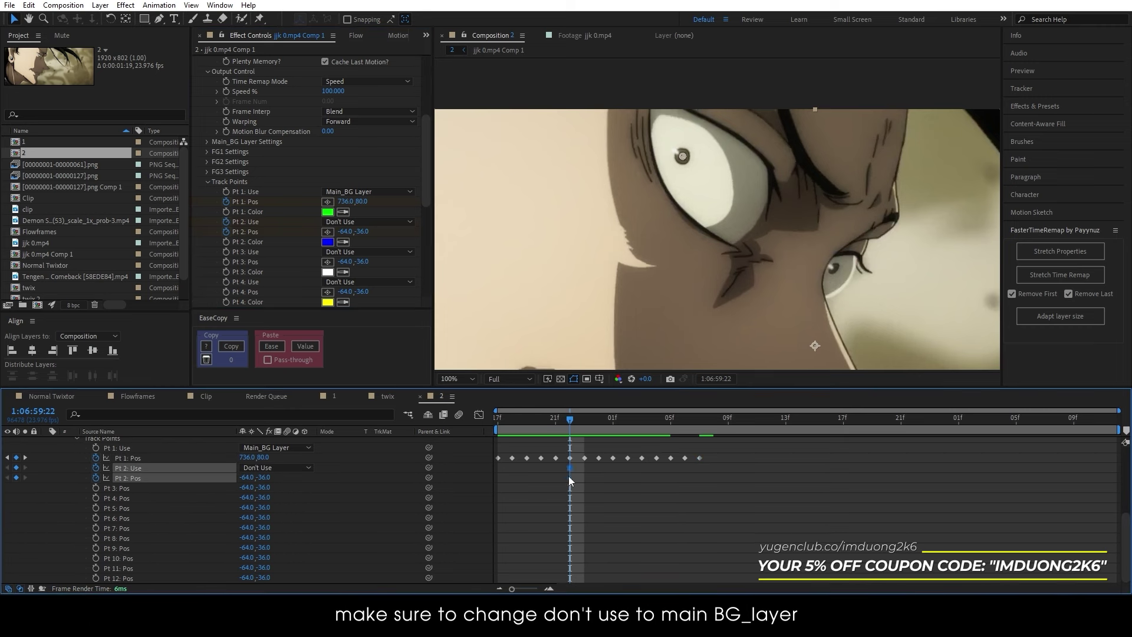
Step: Set Pt 2 Use to Main_BG Layer and keyframe track point 2 on the eye corner
{"action": "left_click", "coordinate": [275, 467]}
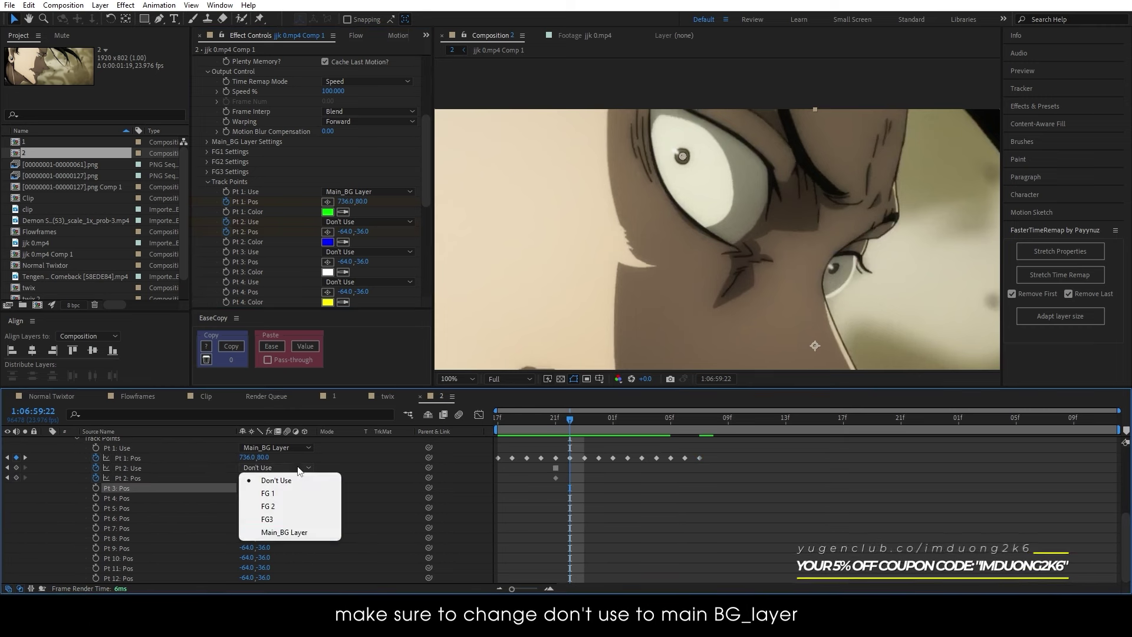
{"action": "left_click", "coordinate": [266, 536]}
{"action": "left_click", "coordinate": [328, 231]}
{"action": "left_click", "coordinate": [834, 268]}
{"action": "key", "text": "Page_Down"}
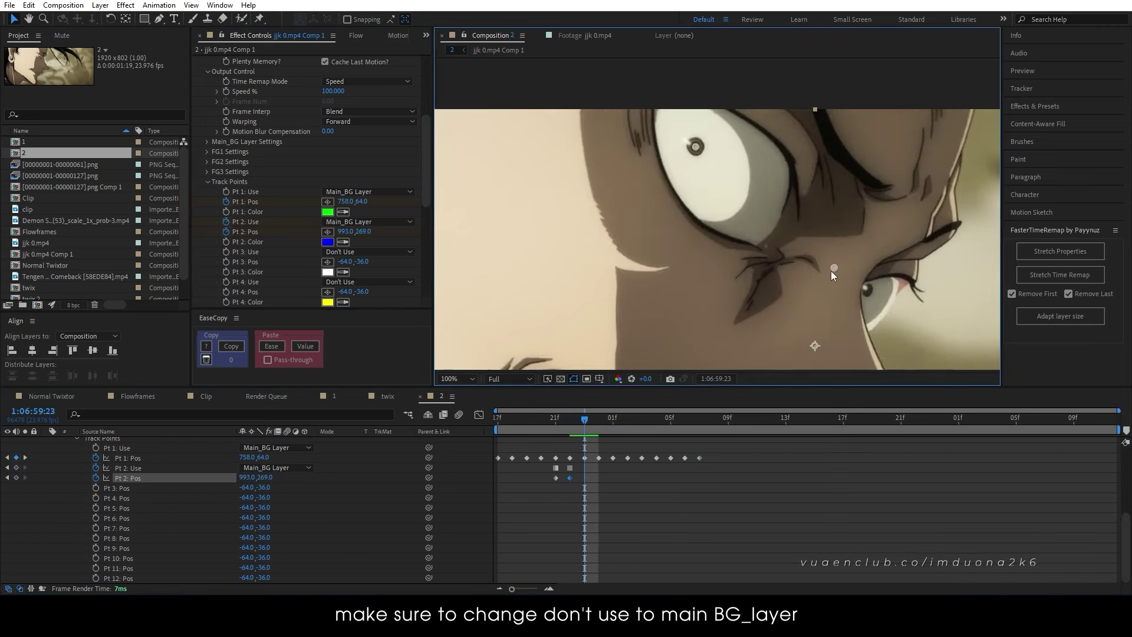
{"action": "left_click_drag", "start_coordinate": [830, 270], "coordinate": [915, 292]}
{"action": "key", "text": "Page_Down"}
{"action": "key", "text": "Page_Down"}
{"action": "key", "text": "Page_Down"}
{"action": "key", "text": "Page_Down"}
{"action": "key", "text": "Page_Down"}
{"action": "key", "text": "Page_Down"}
{"action": "key", "text": "Page_Down"}
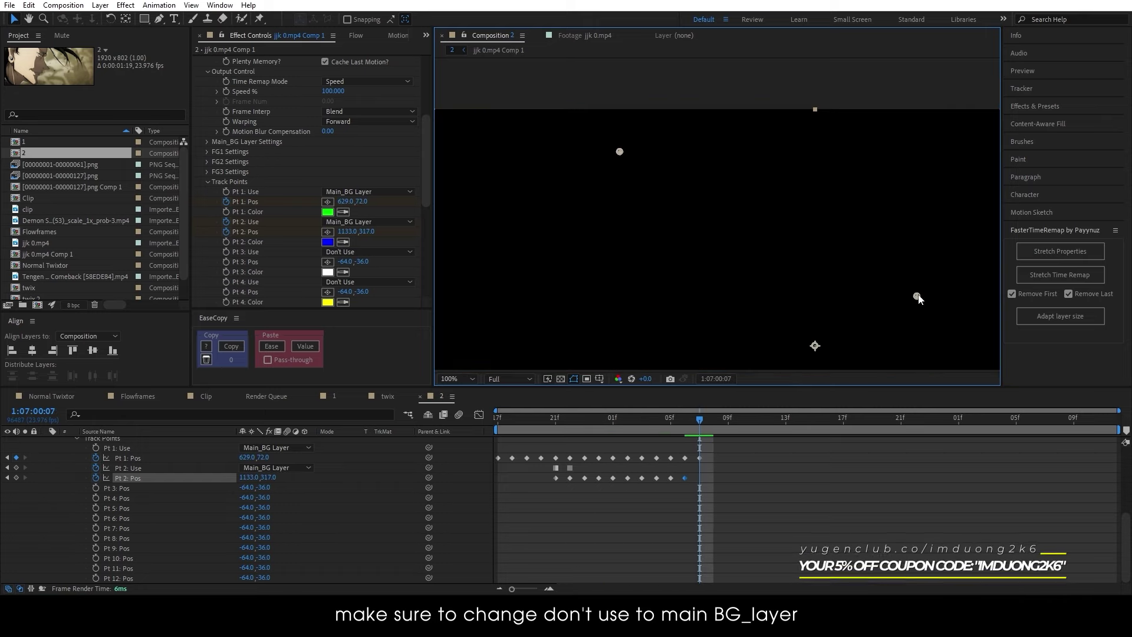
{"action": "mouse_move", "coordinate": [700, 420]}
{"action": "left_mouse_down"}
{"action": "mouse_move", "coordinate": [504, 418]}
{"action": "mouse_move", "coordinate": [622, 427]}
{"action": "left_mouse_up"}
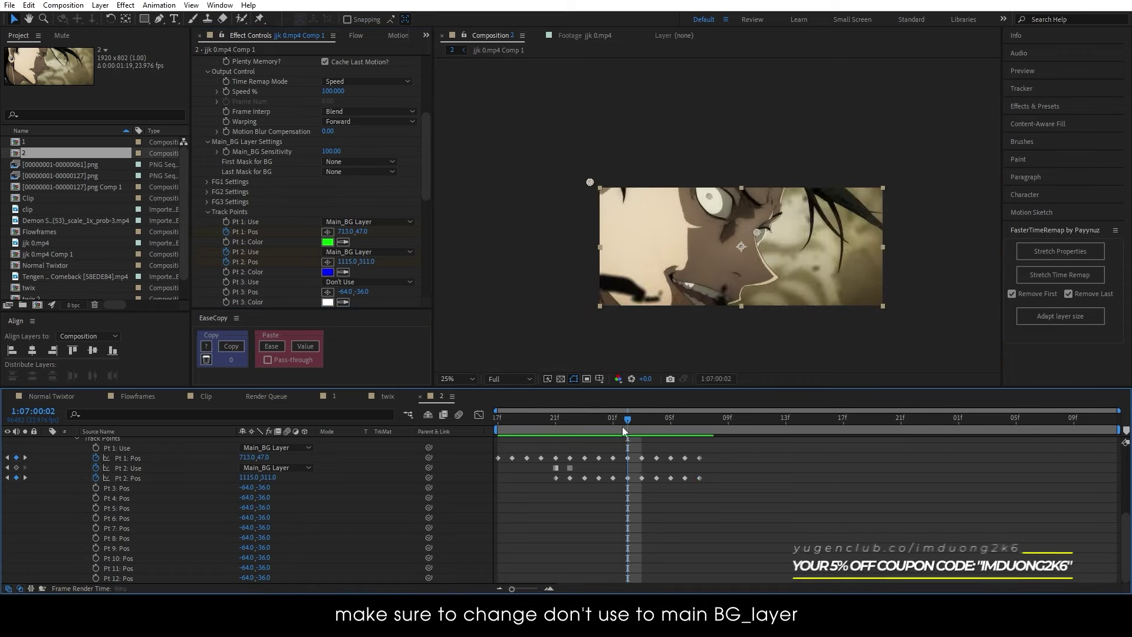
Step: Collapse the jjk layer's properties and set Twixtor Speed % to 30
{"action": "key", "text": "Home"}
{"action": "key", "text": "u"}
{"action": "key", "text": "u"}
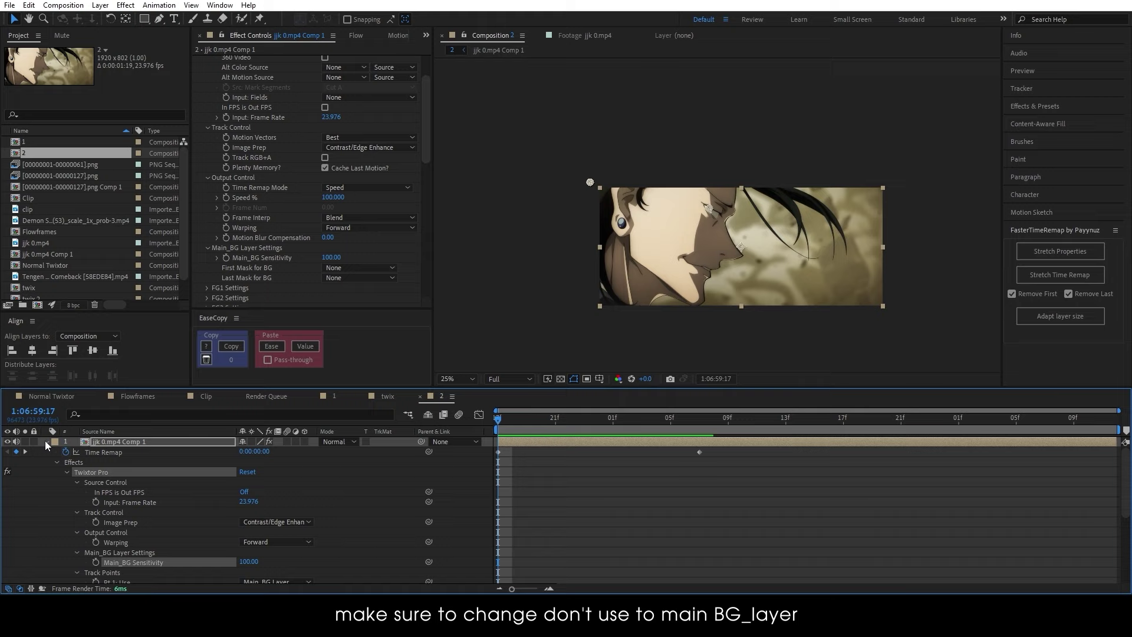
{"action": "left_click", "coordinate": [45, 442]}
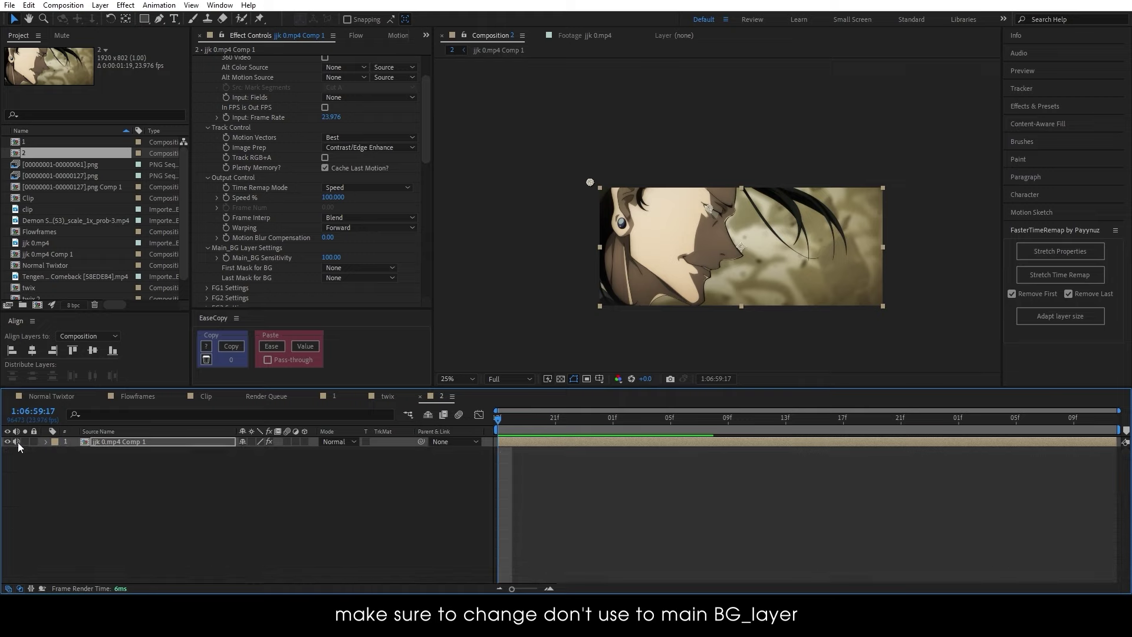
{"action": "left_click", "coordinate": [670, 519]}
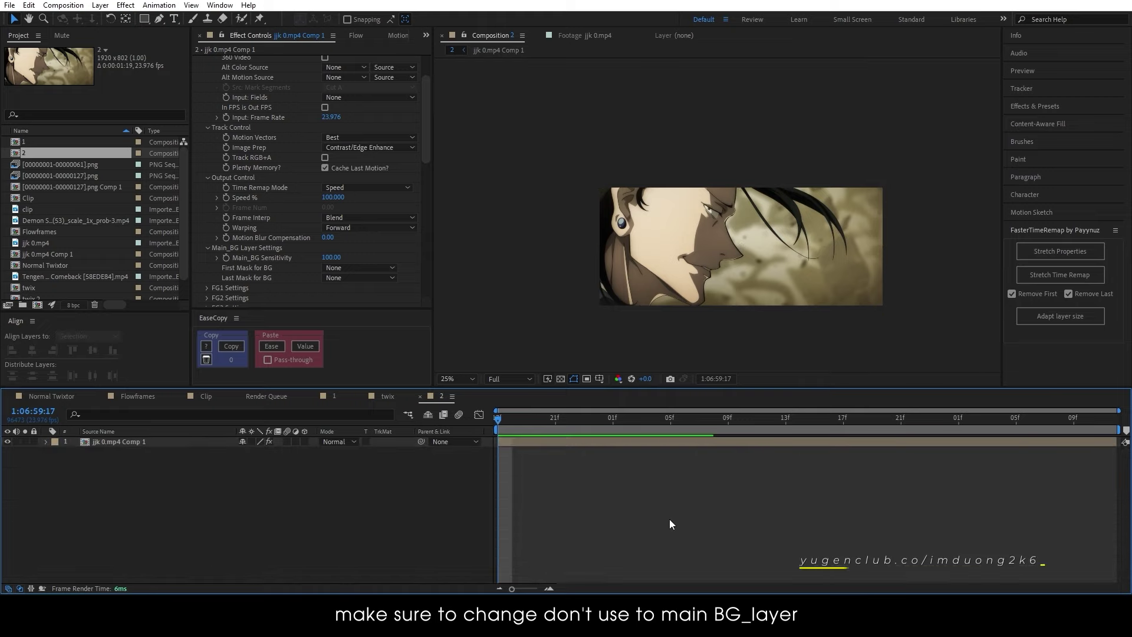
{"action": "left_click", "coordinate": [328, 197]}
{"action": "type", "text": "3"}
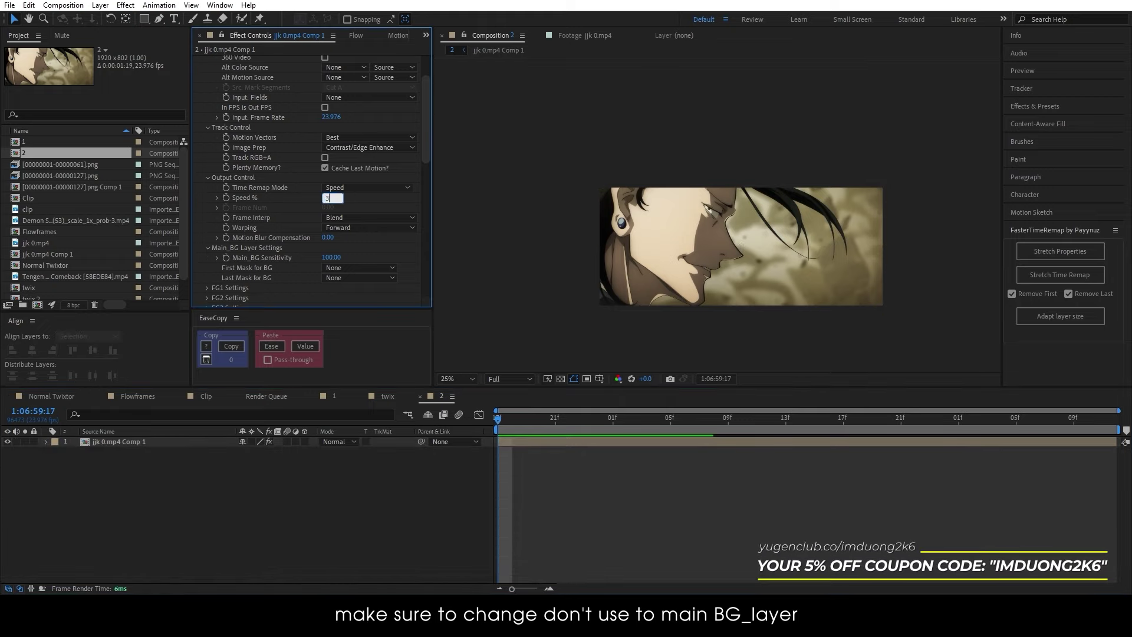
{"action": "type", "text": "0.000"}
{"action": "key", "text": "Return"}
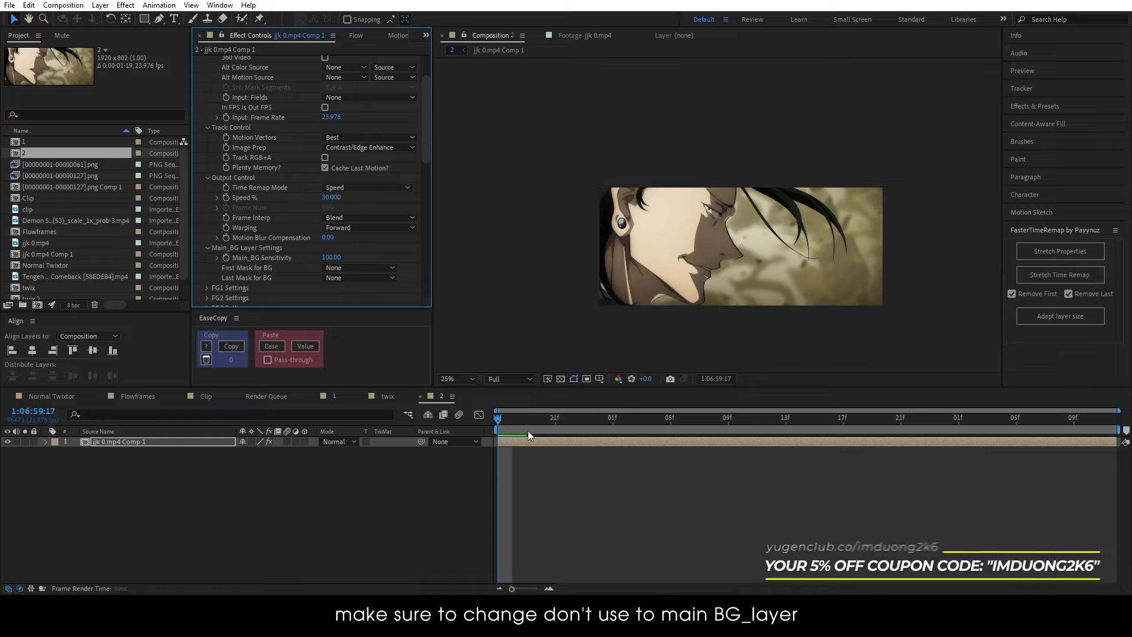
Step: Preview the 30% slowed clip and scrub to 1:07:00:11
{"action": "key", "text": "space"}
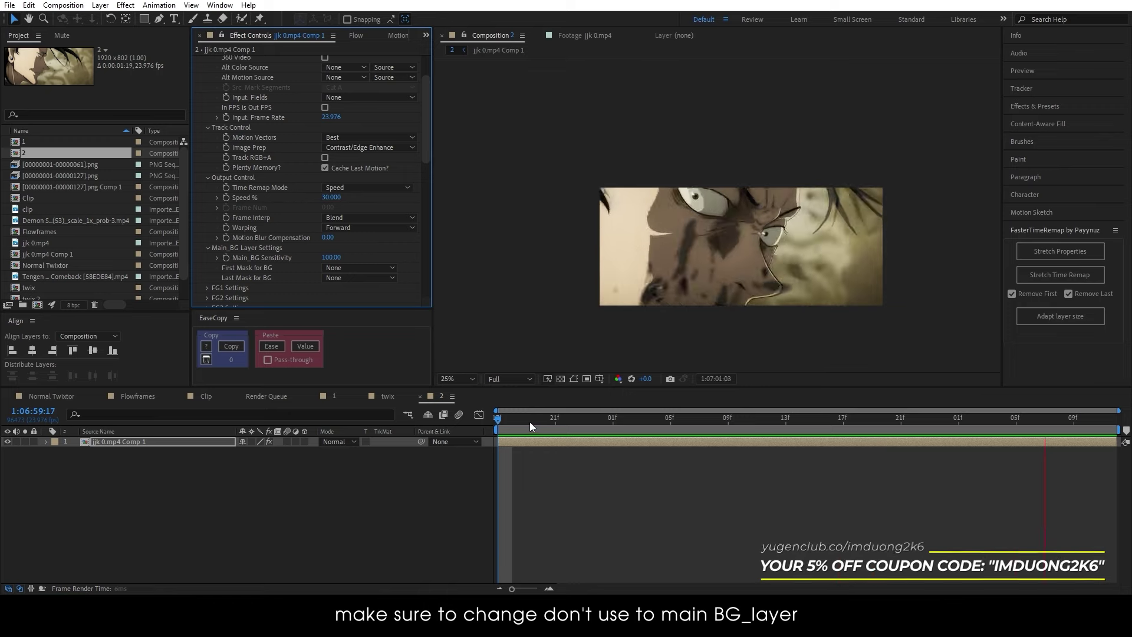
{"action": "left_click_drag", "start_coordinate": [578, 430], "coordinate": [759, 429]}
{"action": "scroll", "coordinate": [718, 287], "scroll_direction": "up", "scroll_amount": 4}
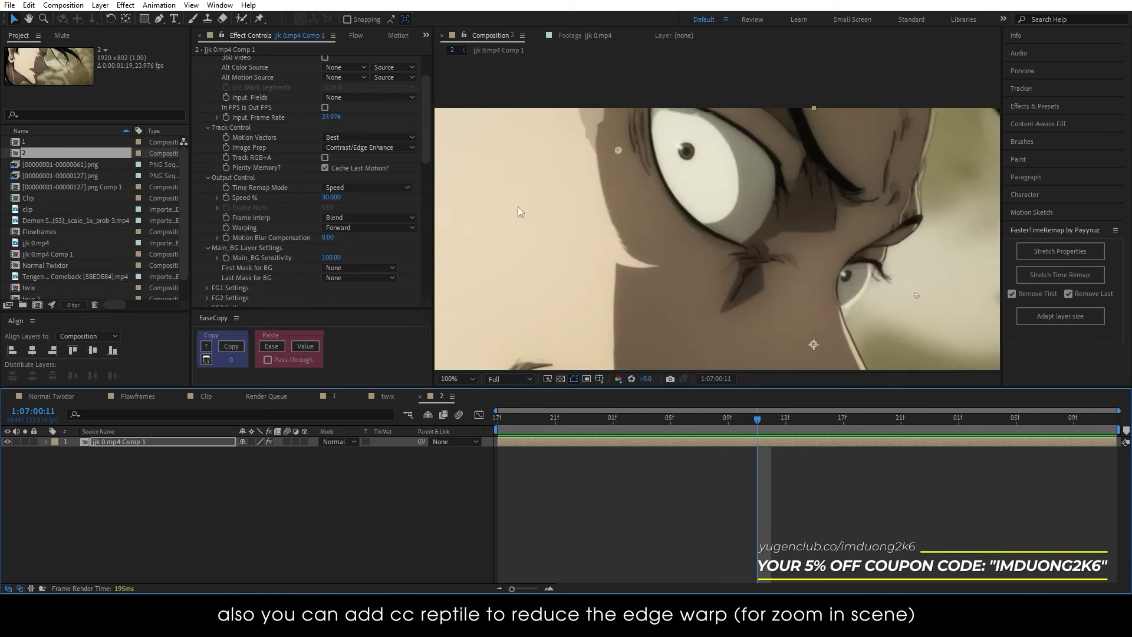
{"action": "scroll", "coordinate": [253, 115], "scroll_direction": "up", "scroll_amount": 3}
Step: Apply CC RepeTile to the jjk clip via an effect search for 'cc re'
{"action": "left_click", "coordinate": [199, 60]}
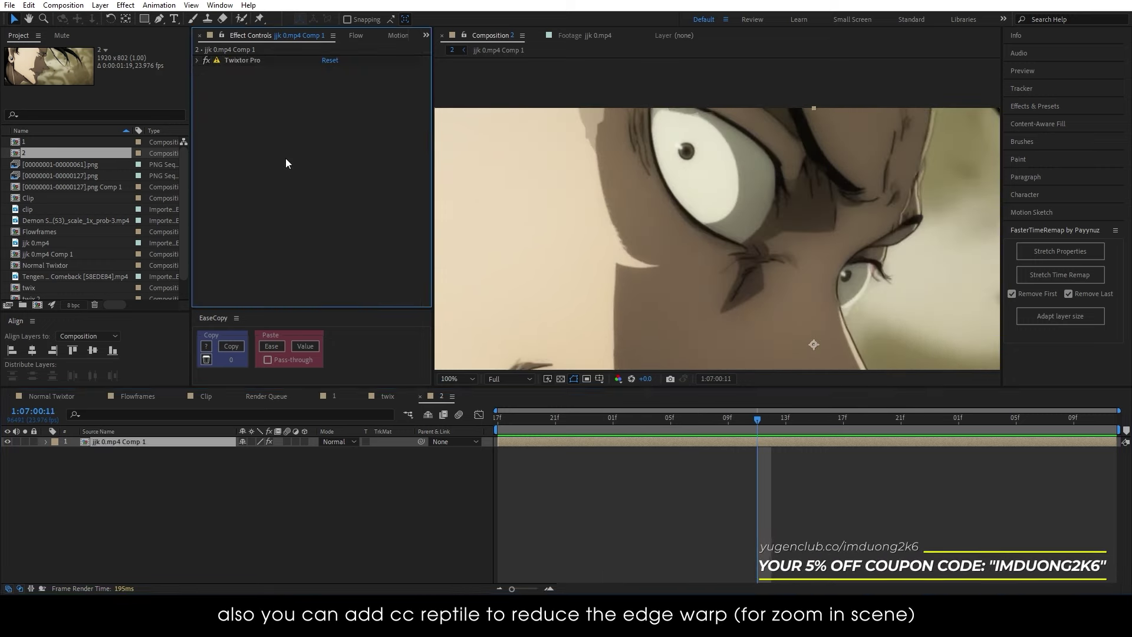
{"action": "key", "text": "ctrl+space"}
{"action": "type", "text": "cc re"}
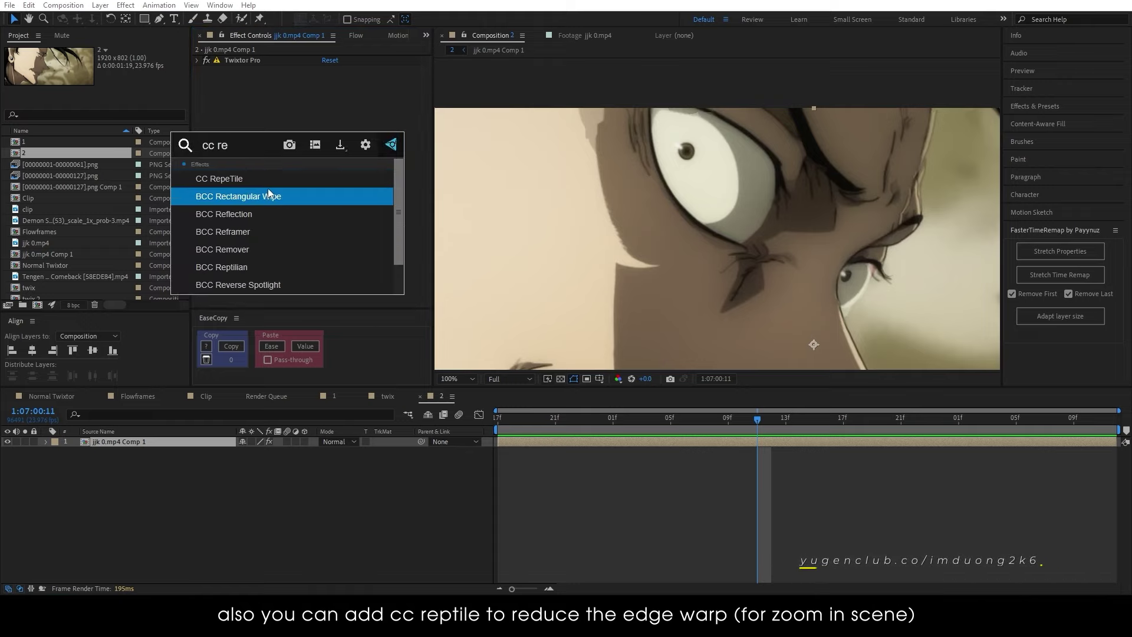
{"action": "left_click", "coordinate": [258, 186]}
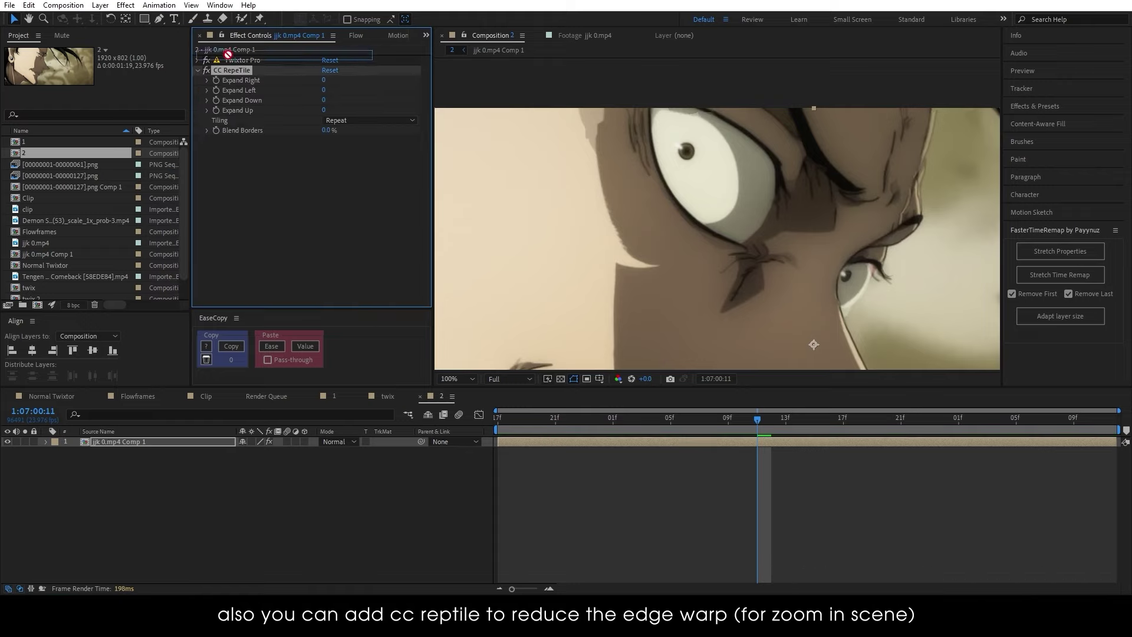
Step: Set CC RepeTile's Expand Right, Left, Down and Up to 1500 with Unfold tiling
{"action": "left_click", "coordinate": [323, 70]}
{"action": "type", "text": "15"}
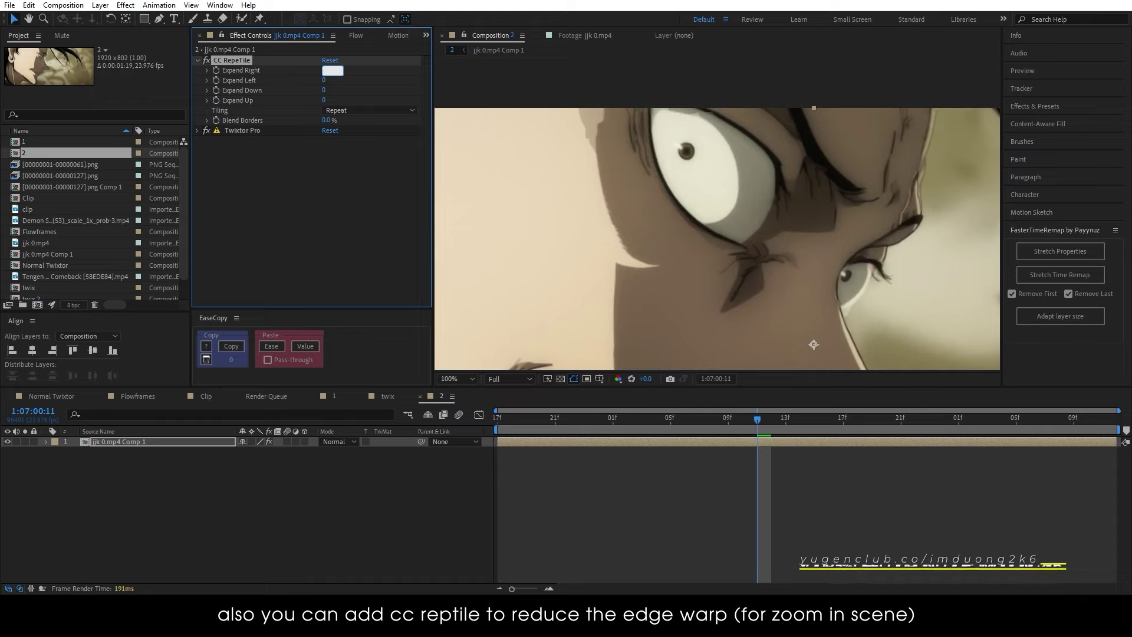
{"action": "type", "text": "00"}
{"action": "key", "text": "Tab"}
{"action": "type", "text": "1"}
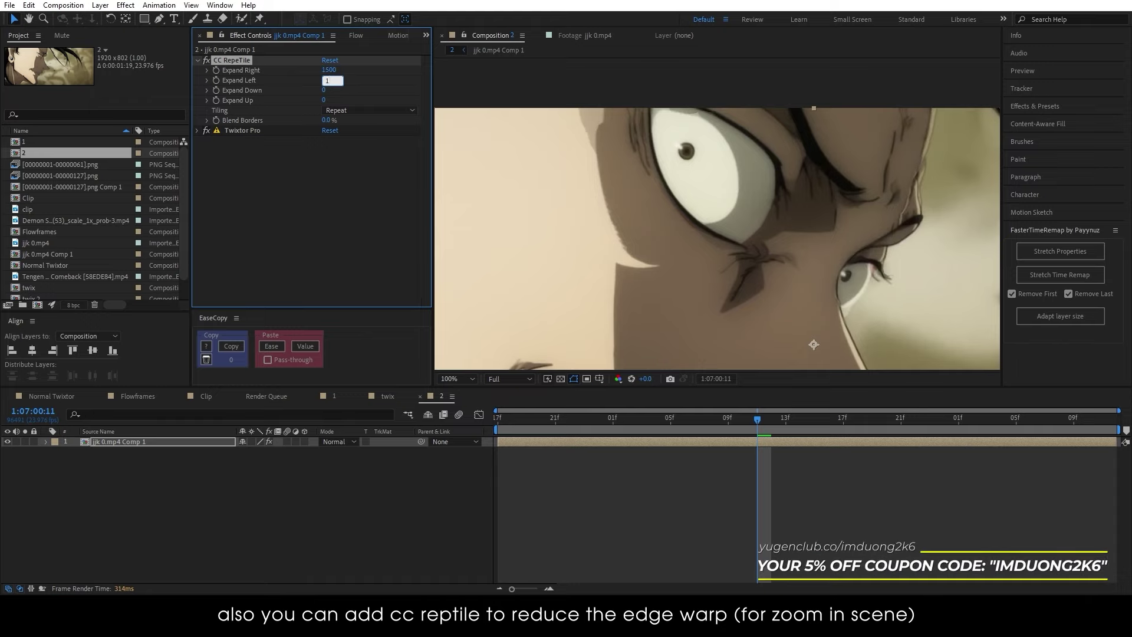
{"action": "type", "text": "0"}
{"action": "key", "text": "Tab"}
{"action": "type", "text": "15"}
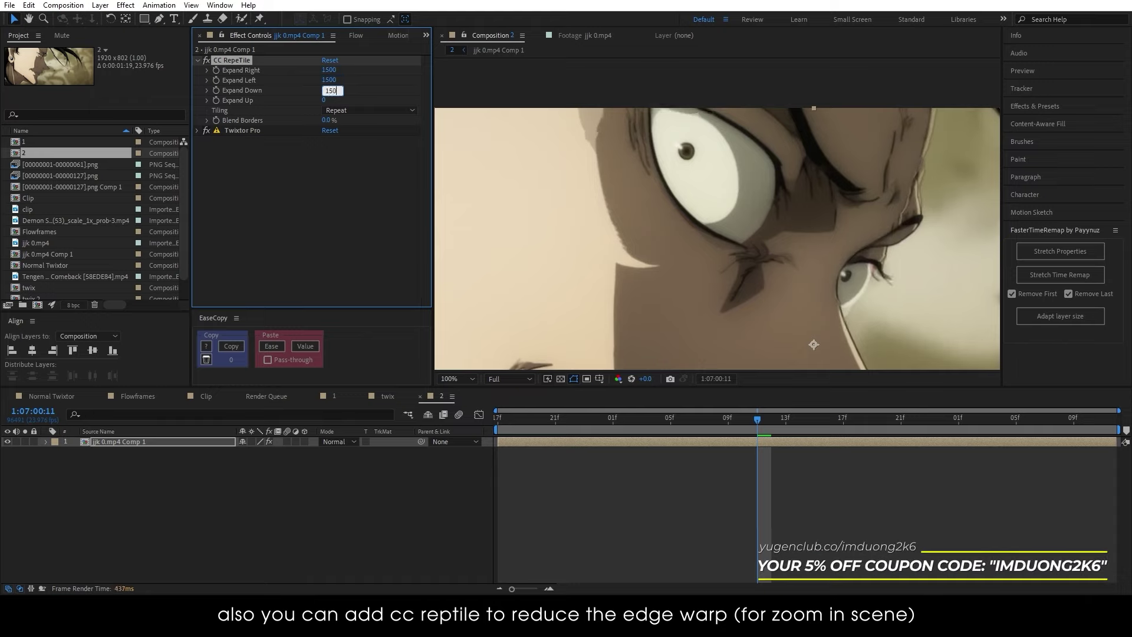
{"action": "type", "text": "0"}
{"action": "key", "text": "Tab"}
{"action": "type", "text": "1500"}
{"action": "key", "text": "Return"}
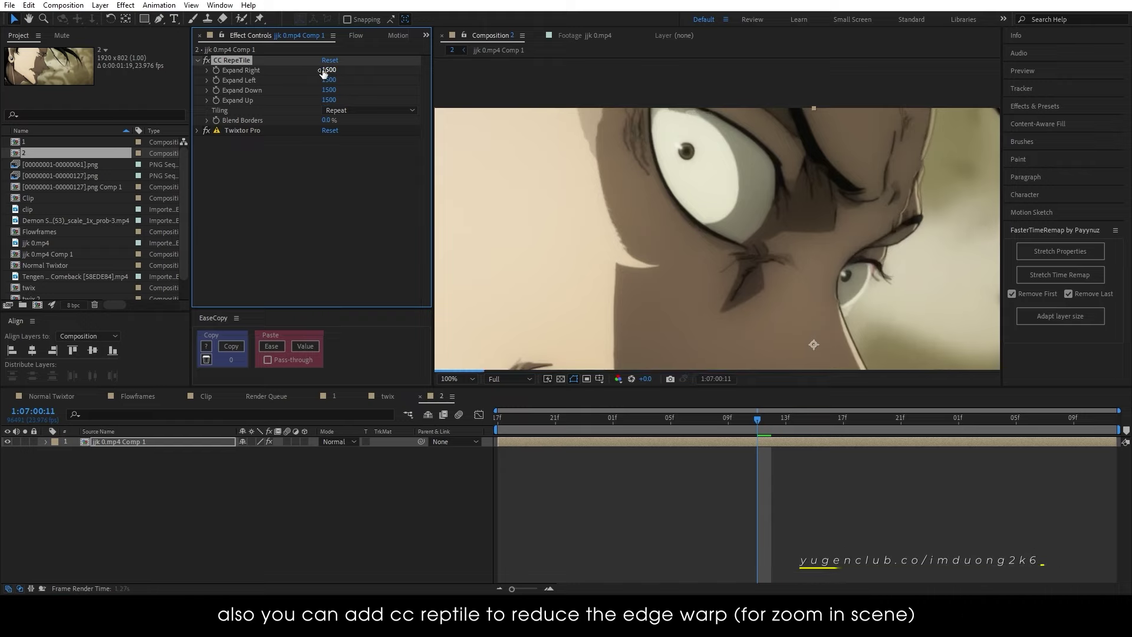
{"action": "left_click", "coordinate": [333, 111]}
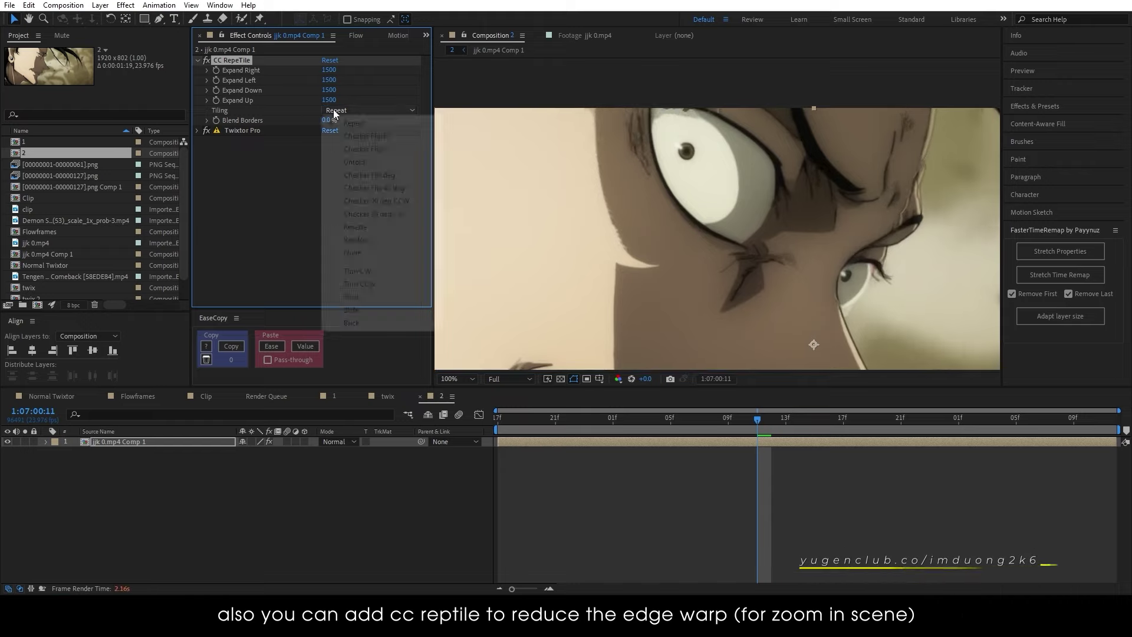
{"action": "left_click", "coordinate": [353, 162]}
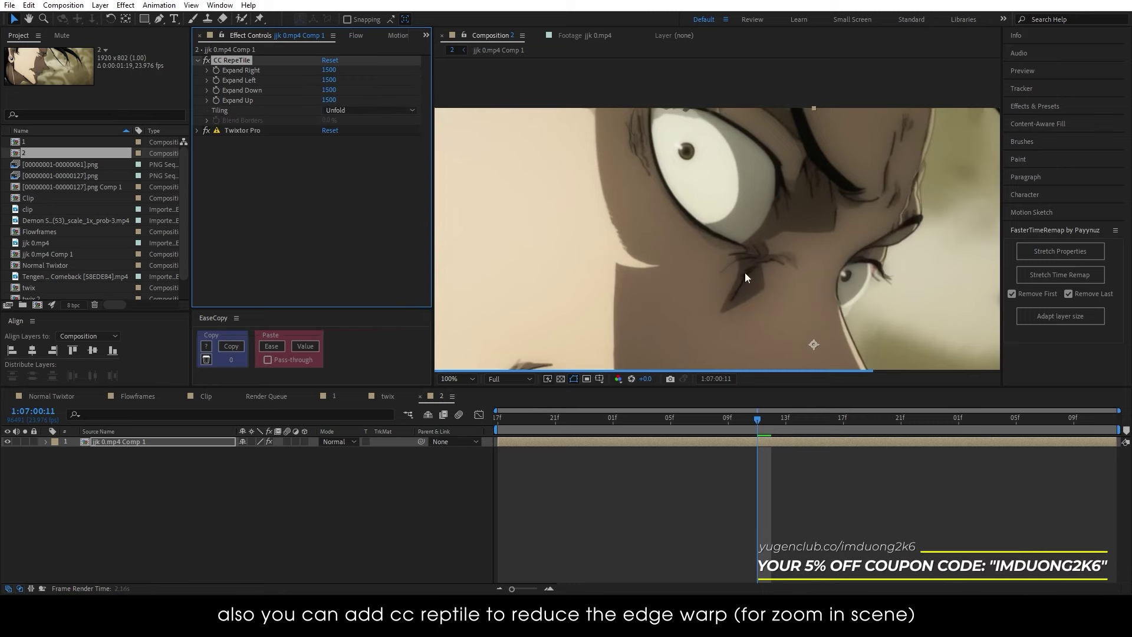
{"action": "left_click_drag", "start_coordinate": [687, 422], "coordinate": [593, 420]}
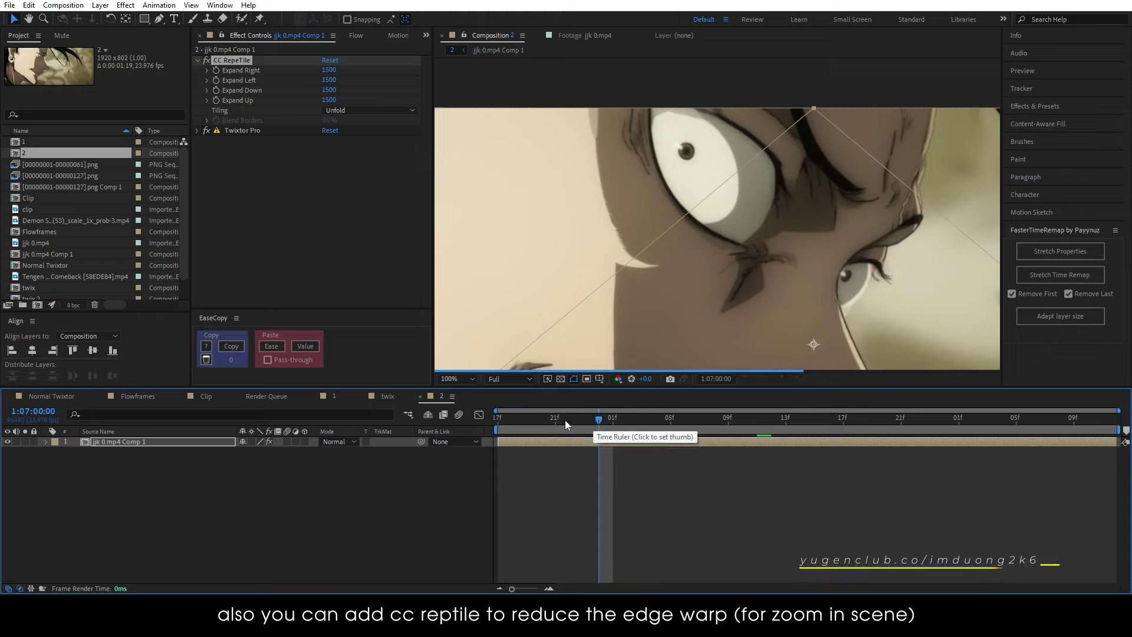
{"action": "left_click", "coordinate": [547, 425]}
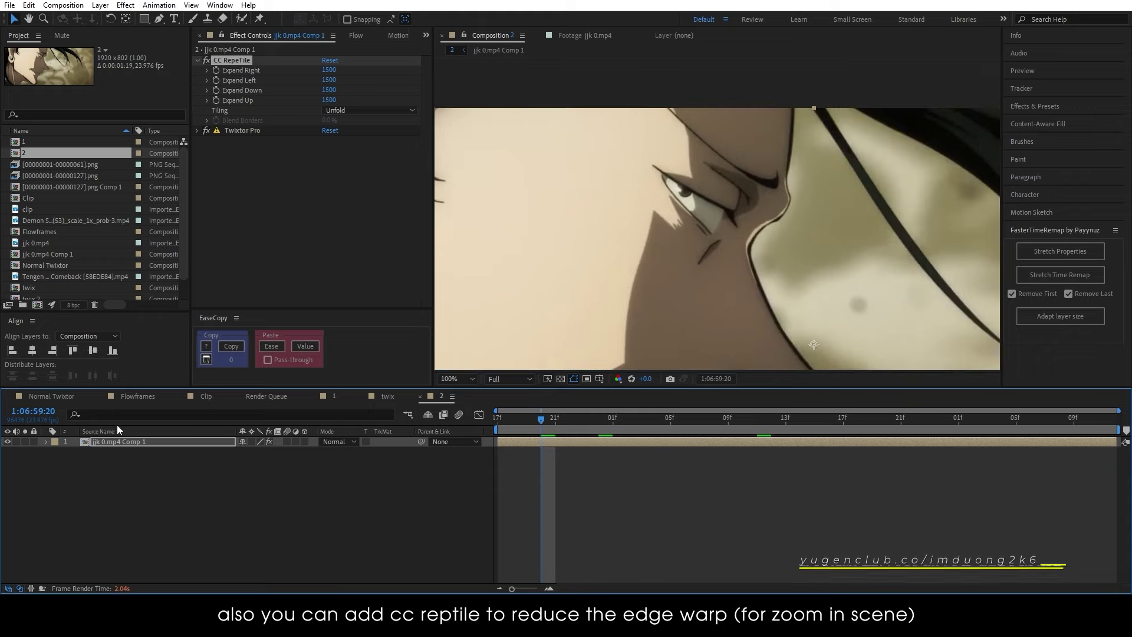
{"action": "key", "text": "Home"}
{"action": "left_click", "coordinate": [460, 378]}
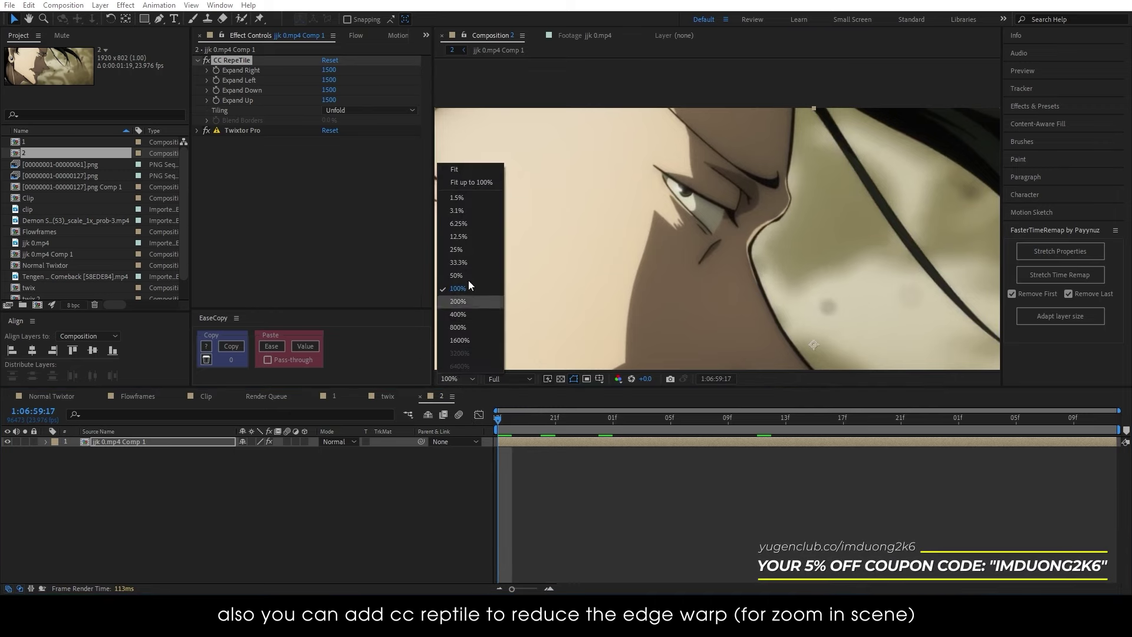
{"action": "left_click", "coordinate": [471, 182]}
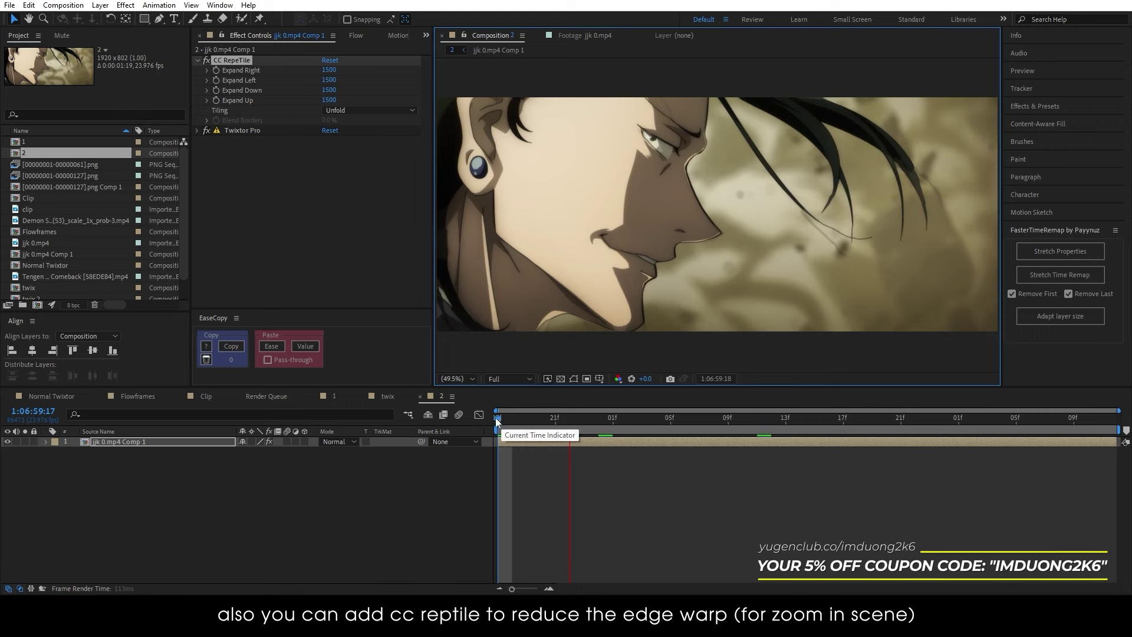
{"action": "left_click_drag", "start_coordinate": [502, 420], "coordinate": [584, 423]}
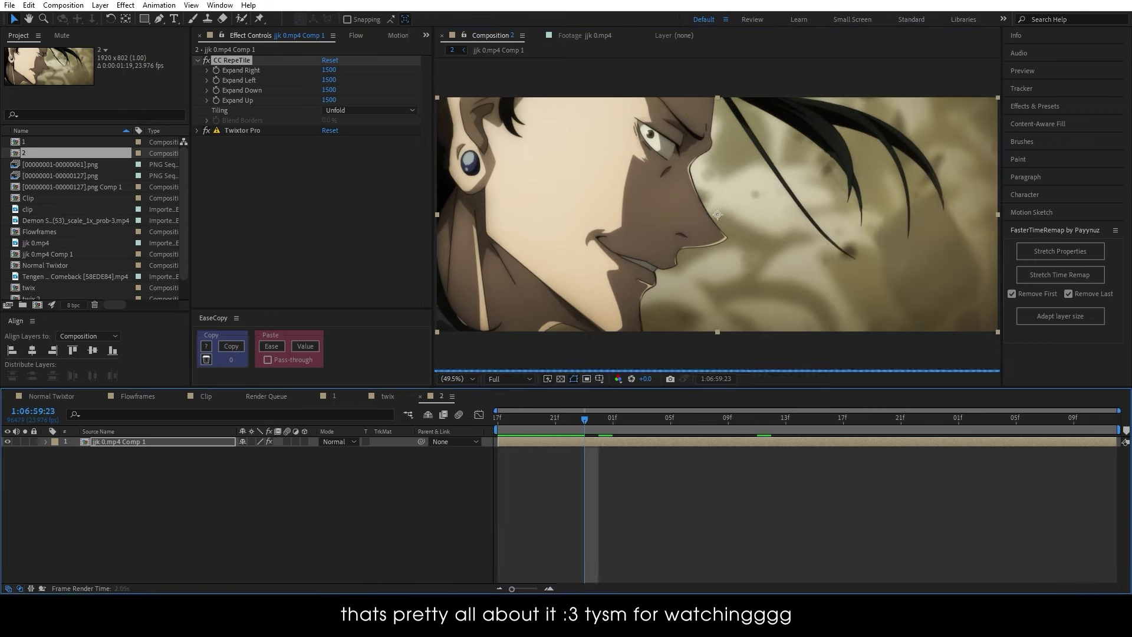